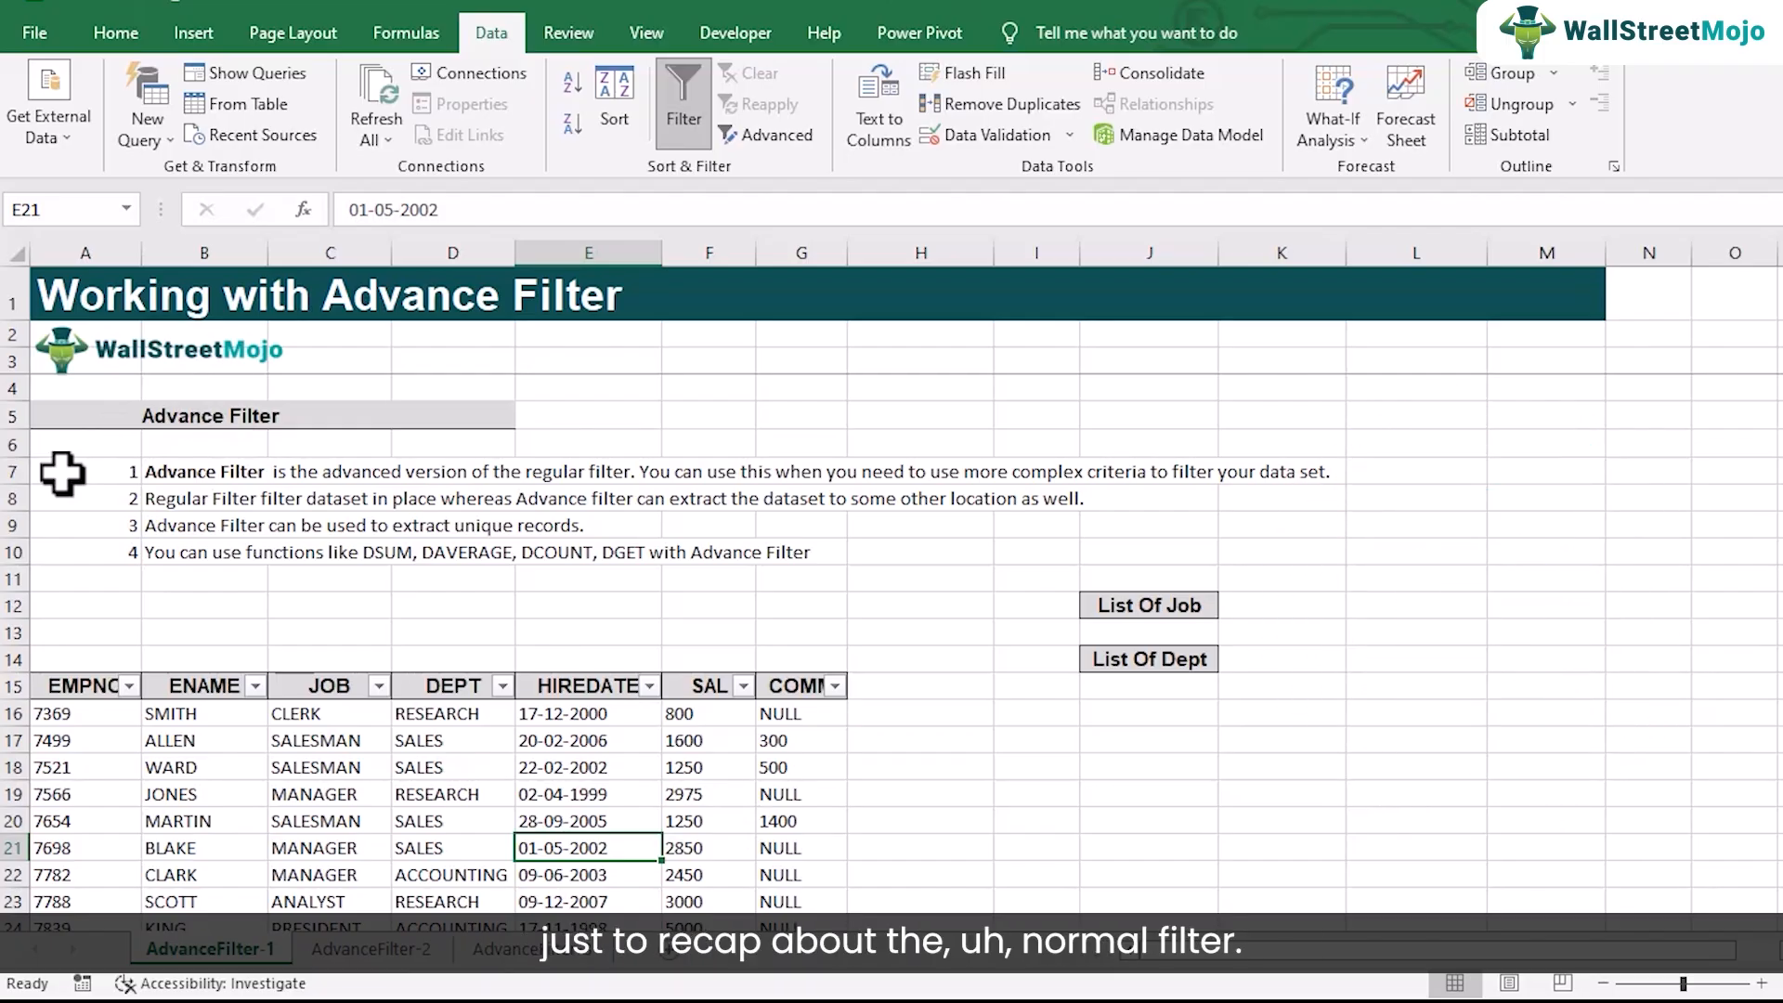
Step: Turn the employee table's filter off and back on with a cell inside the table selected
scroll(362, 816, down, 2)
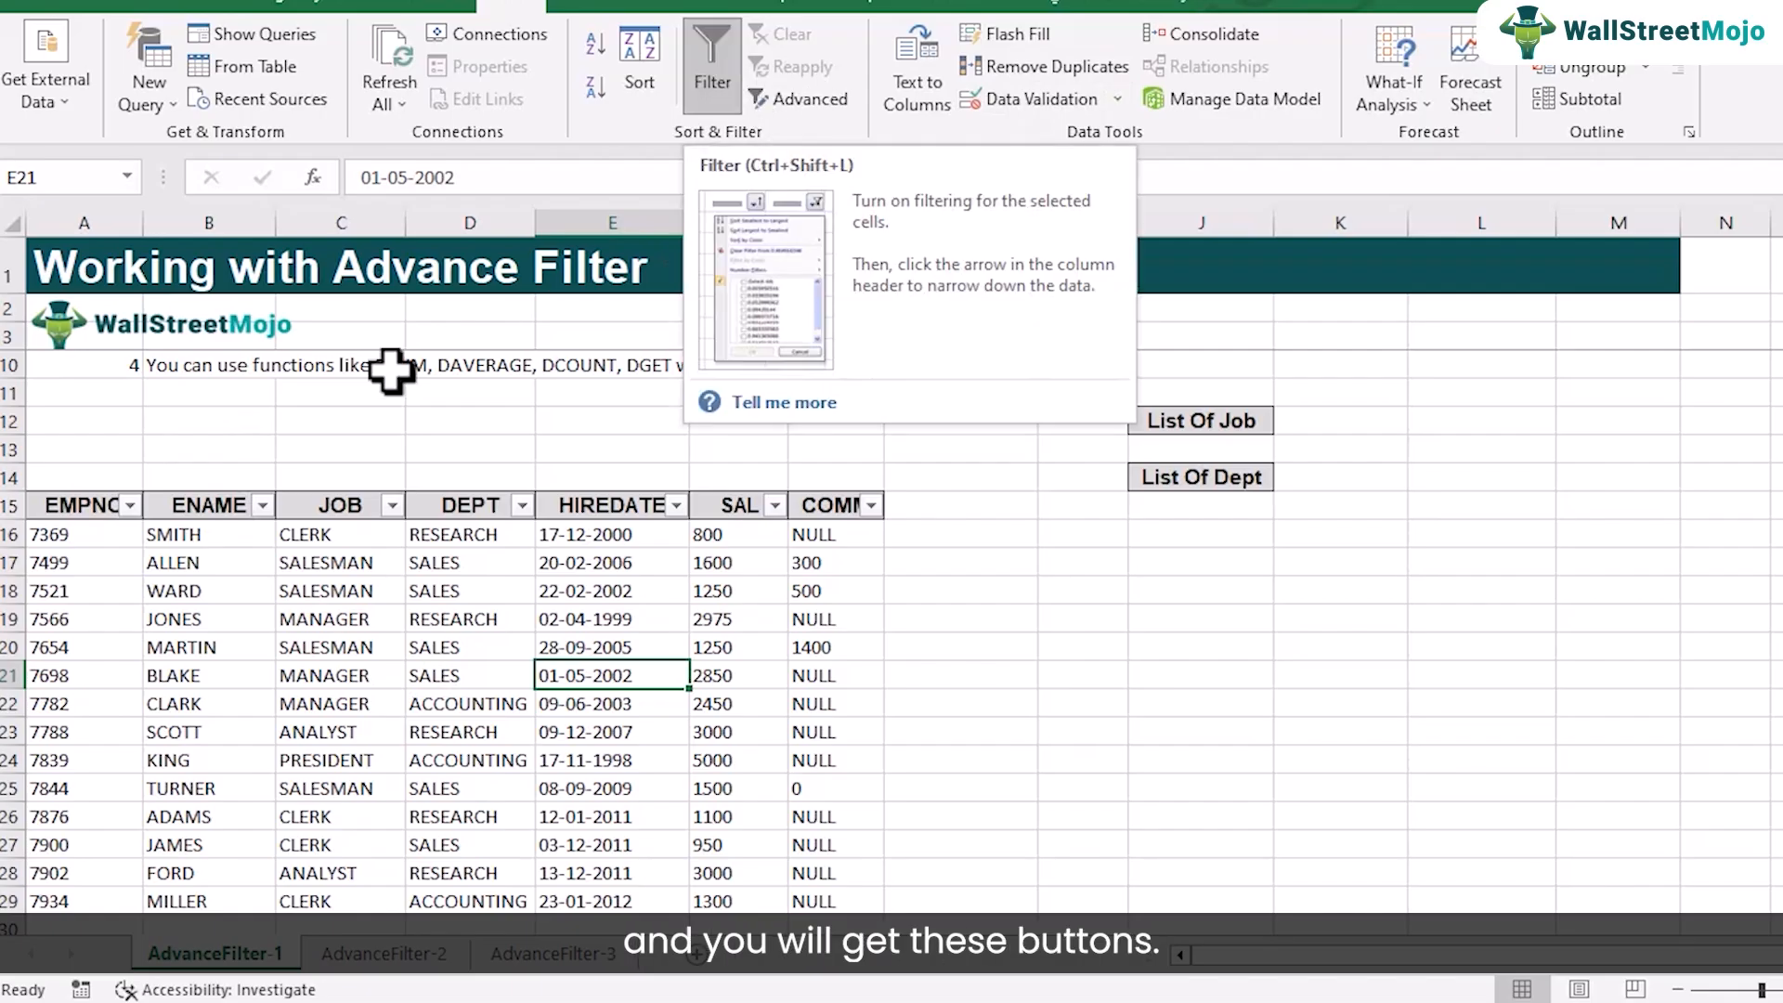
click(720, 93)
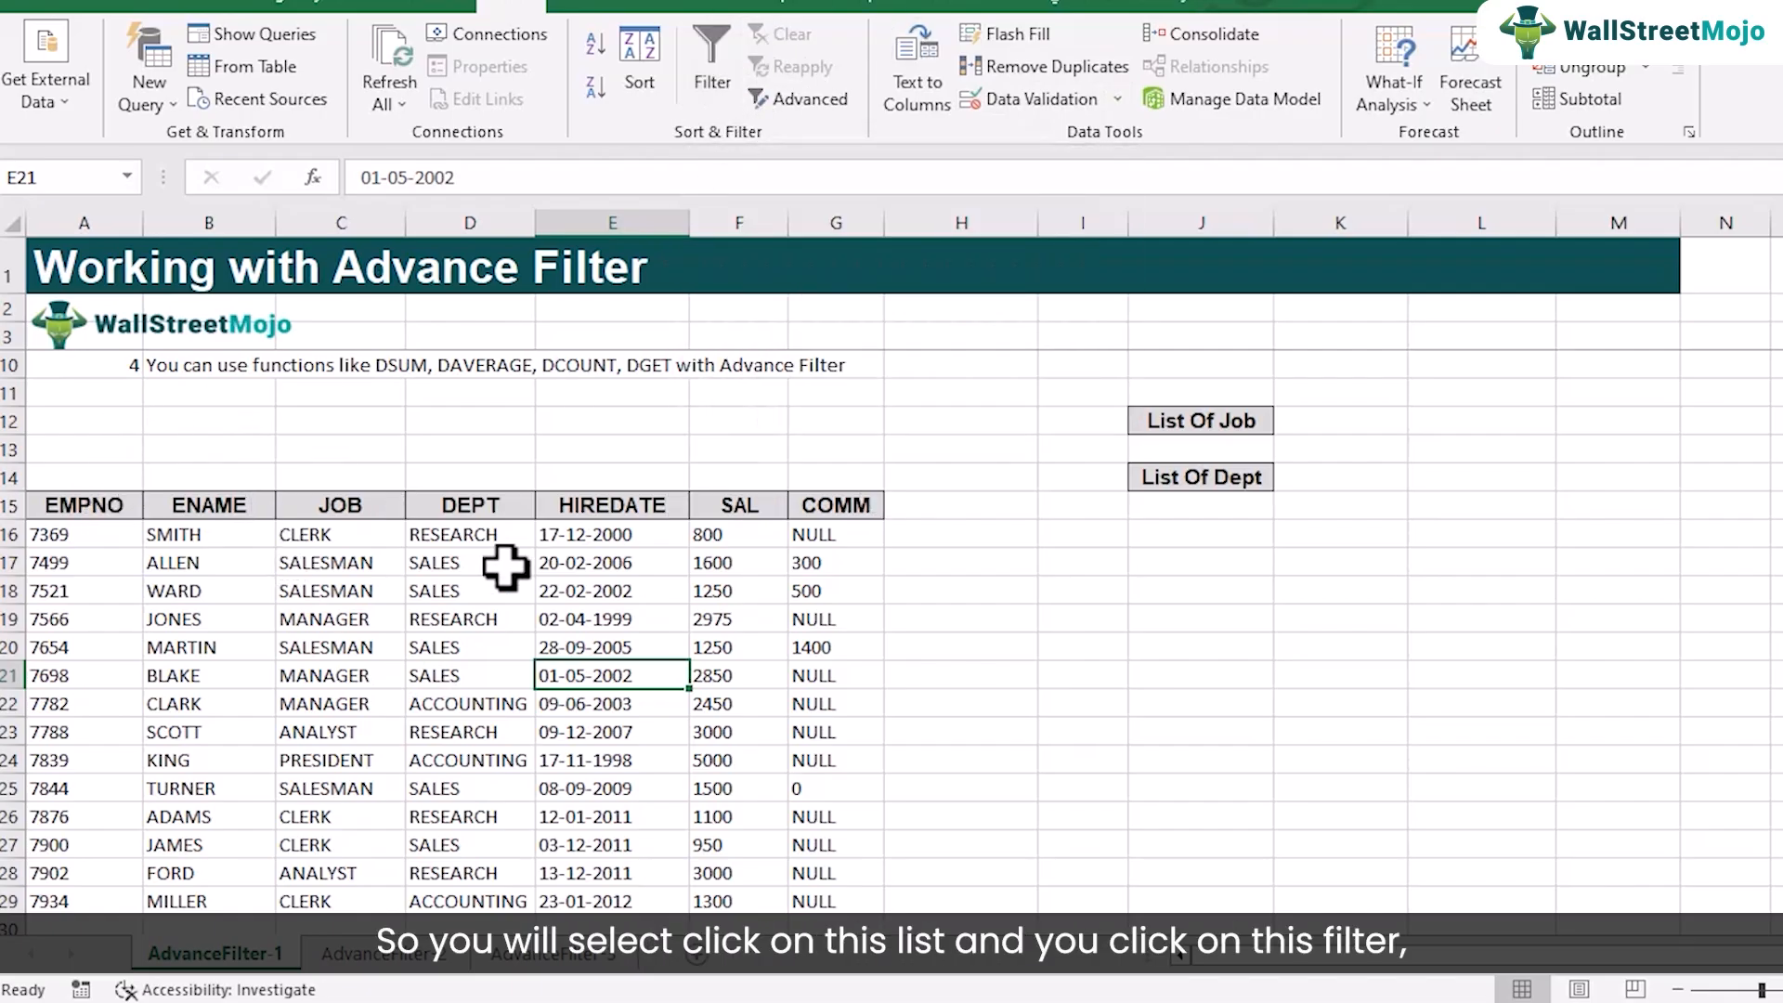
click(483, 591)
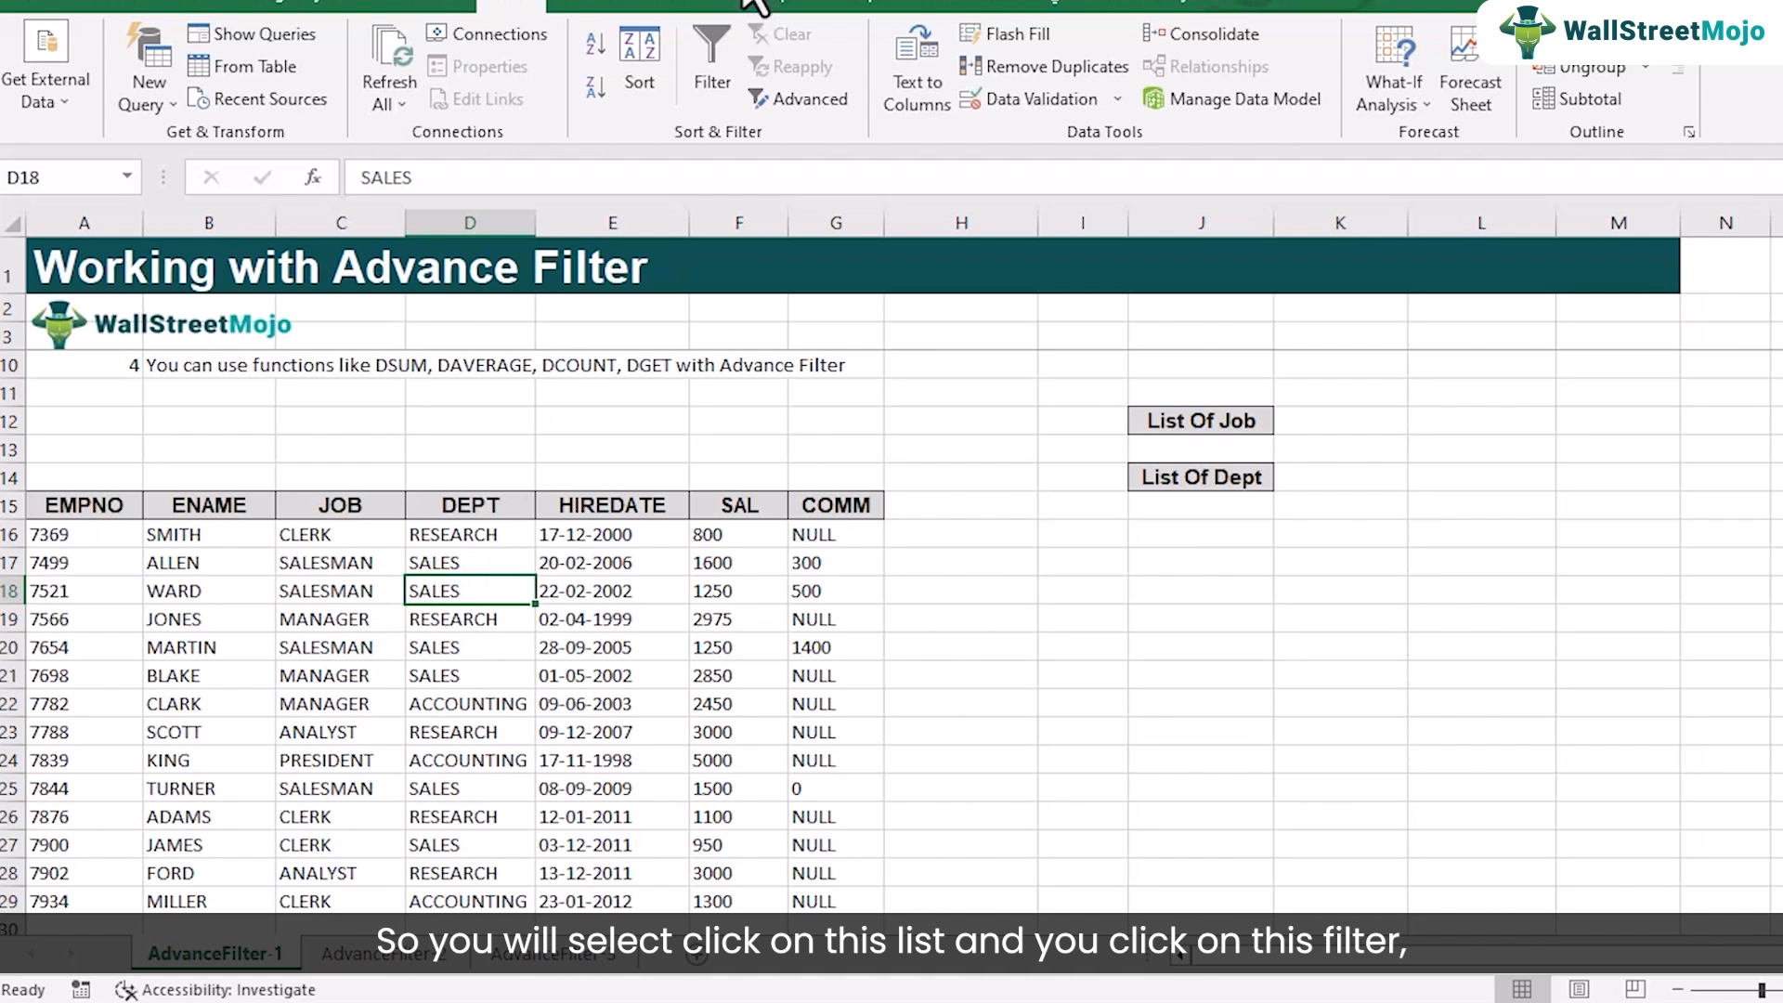
click(713, 56)
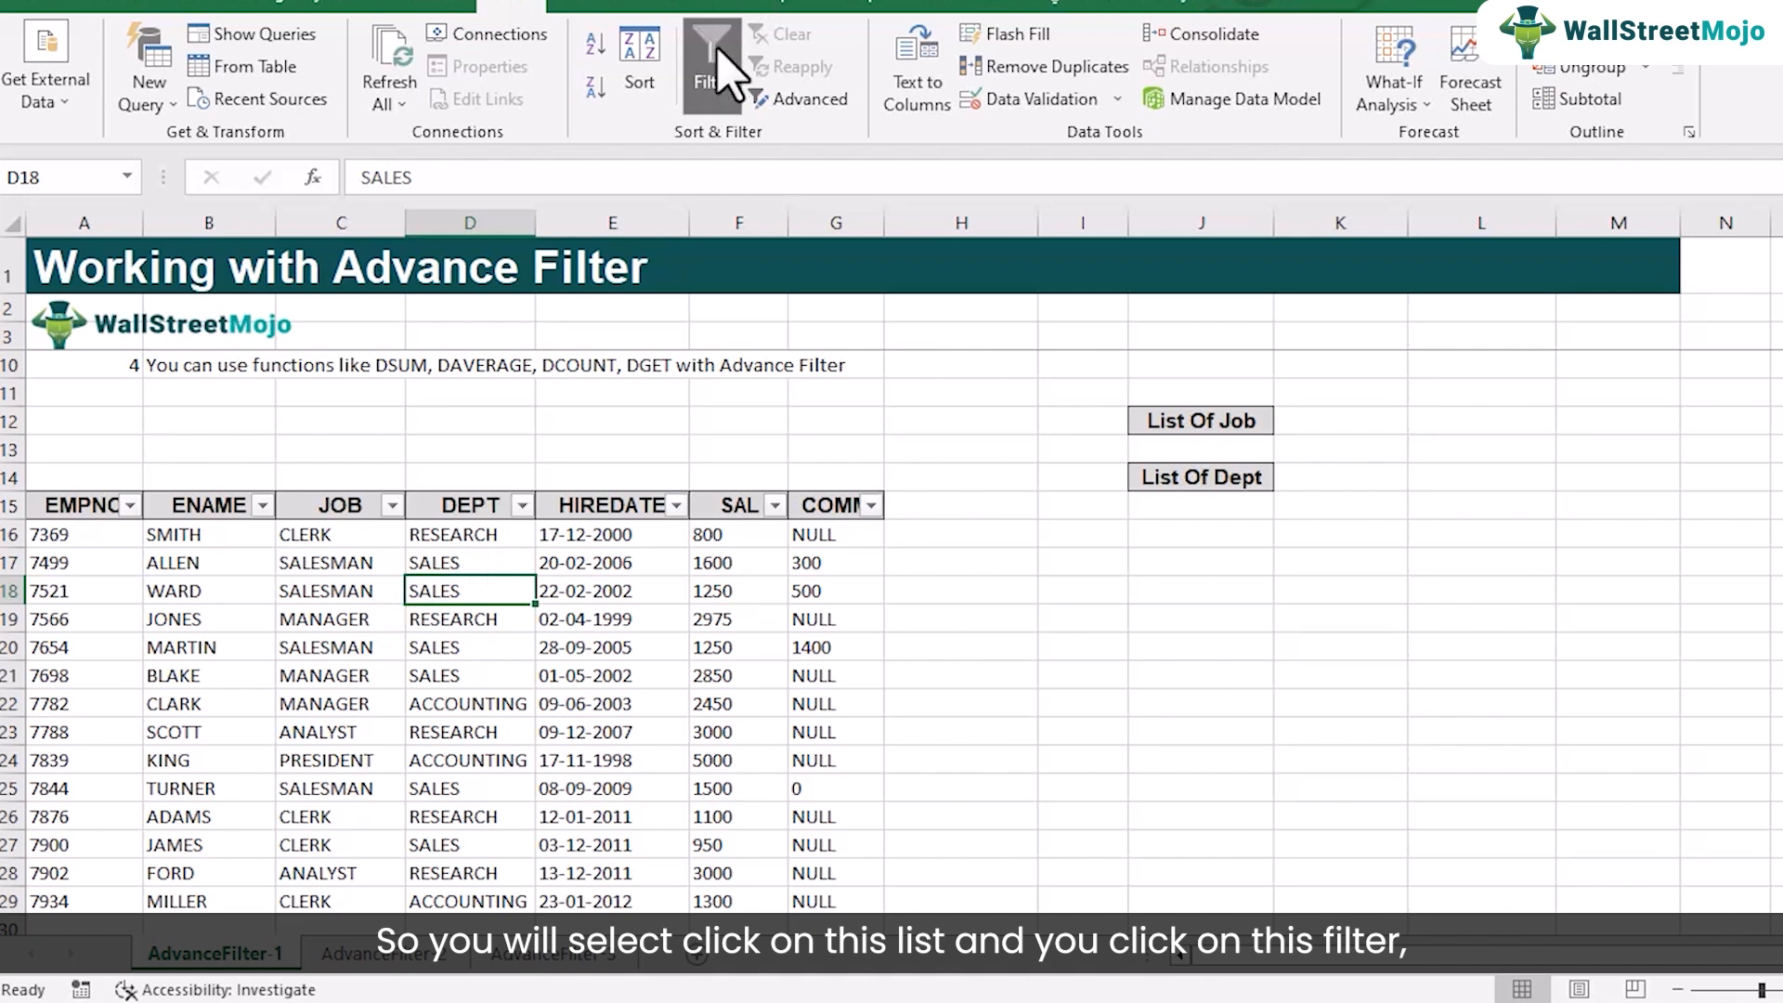
click(130, 504)
click(692, 715)
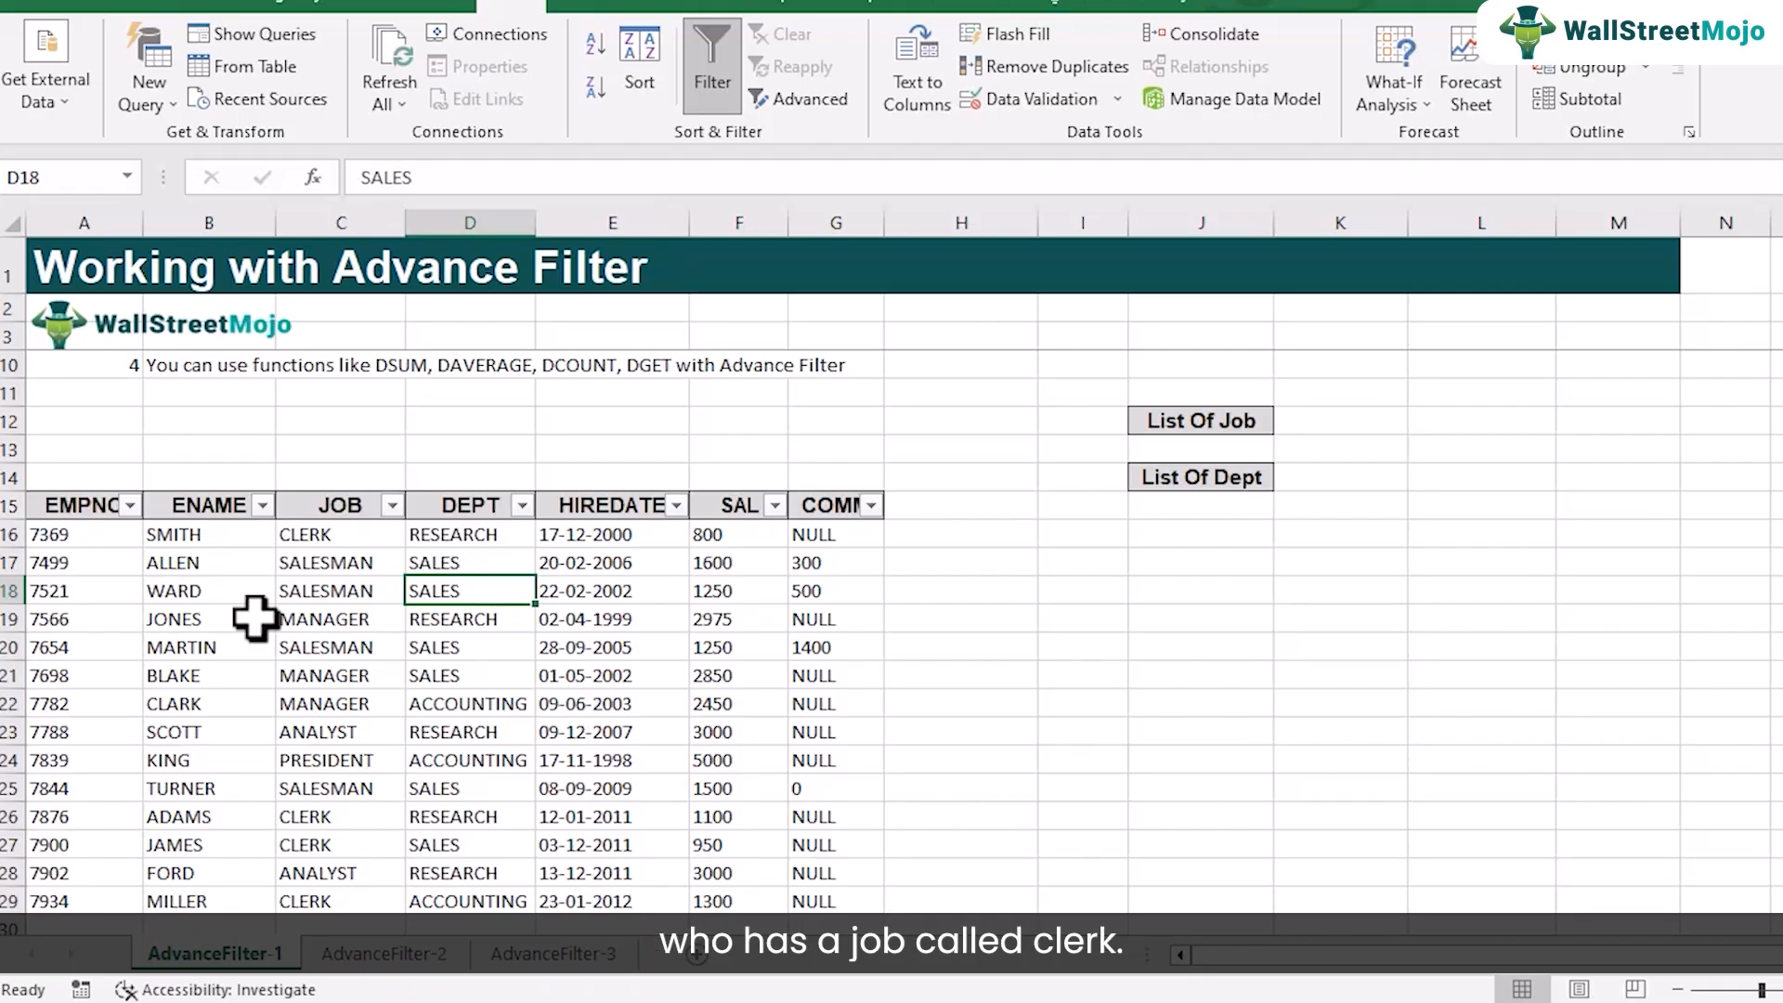
Step: Filter the JOB column to show only CLERK, and clear the filter again
click(391, 504)
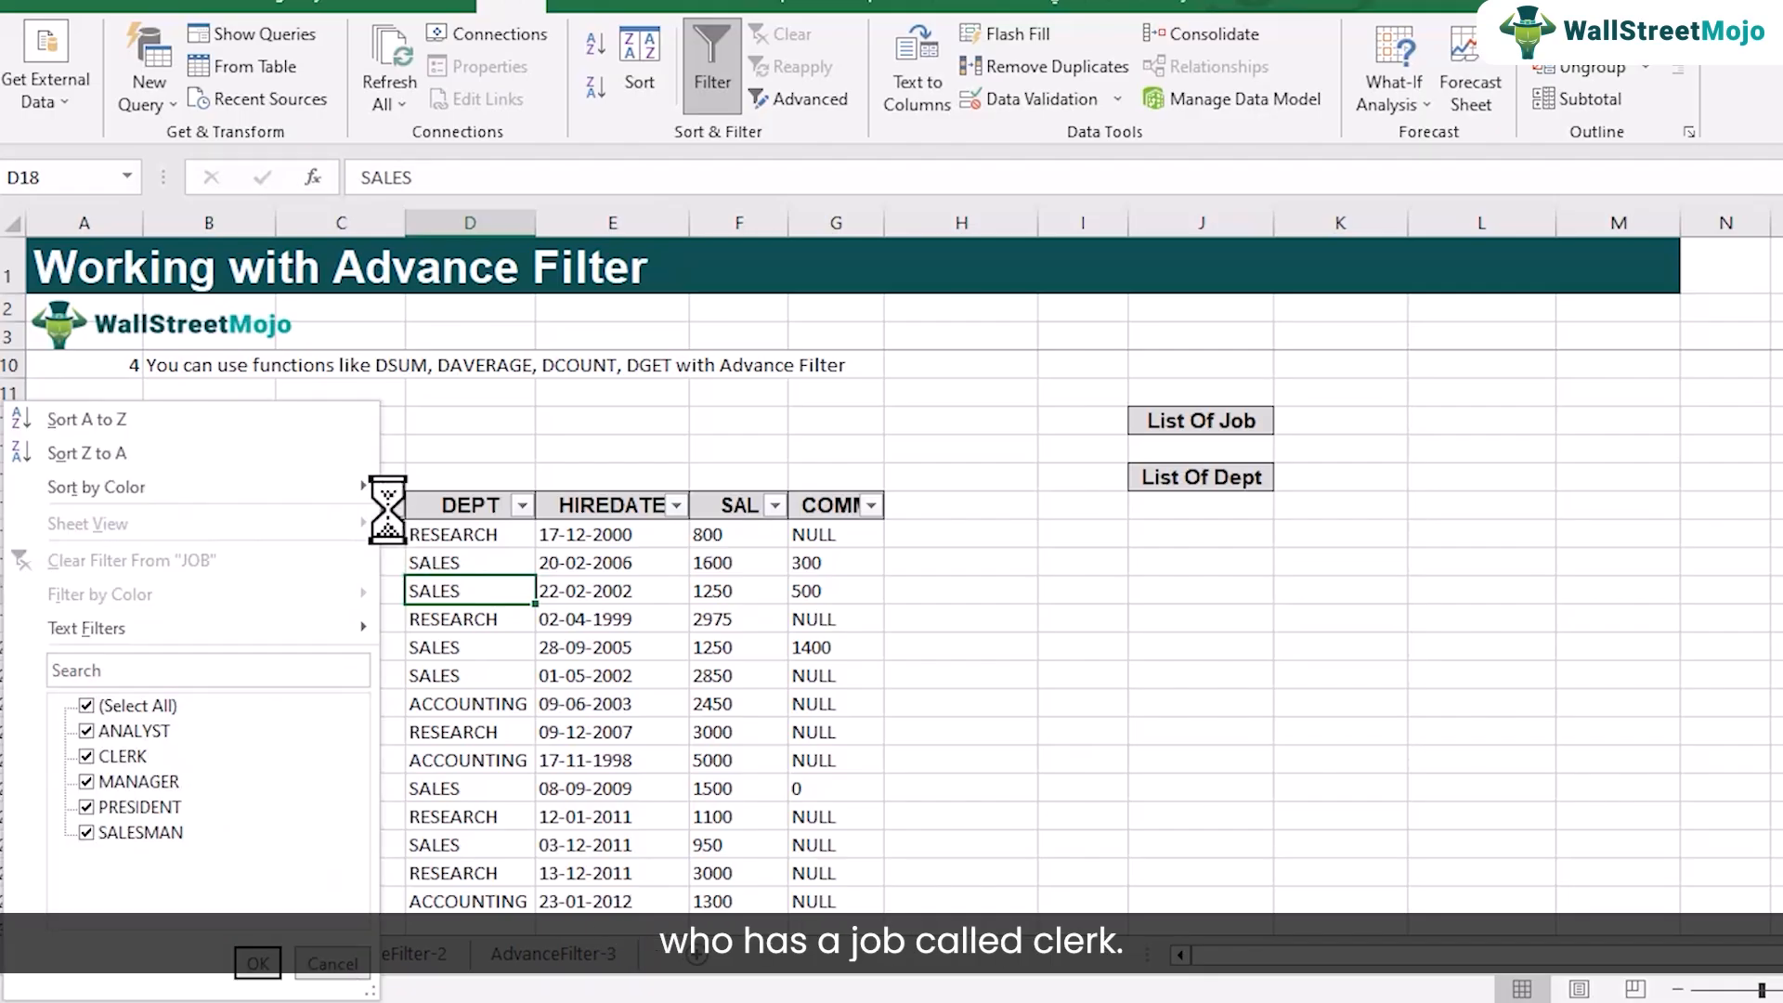
click(139, 705)
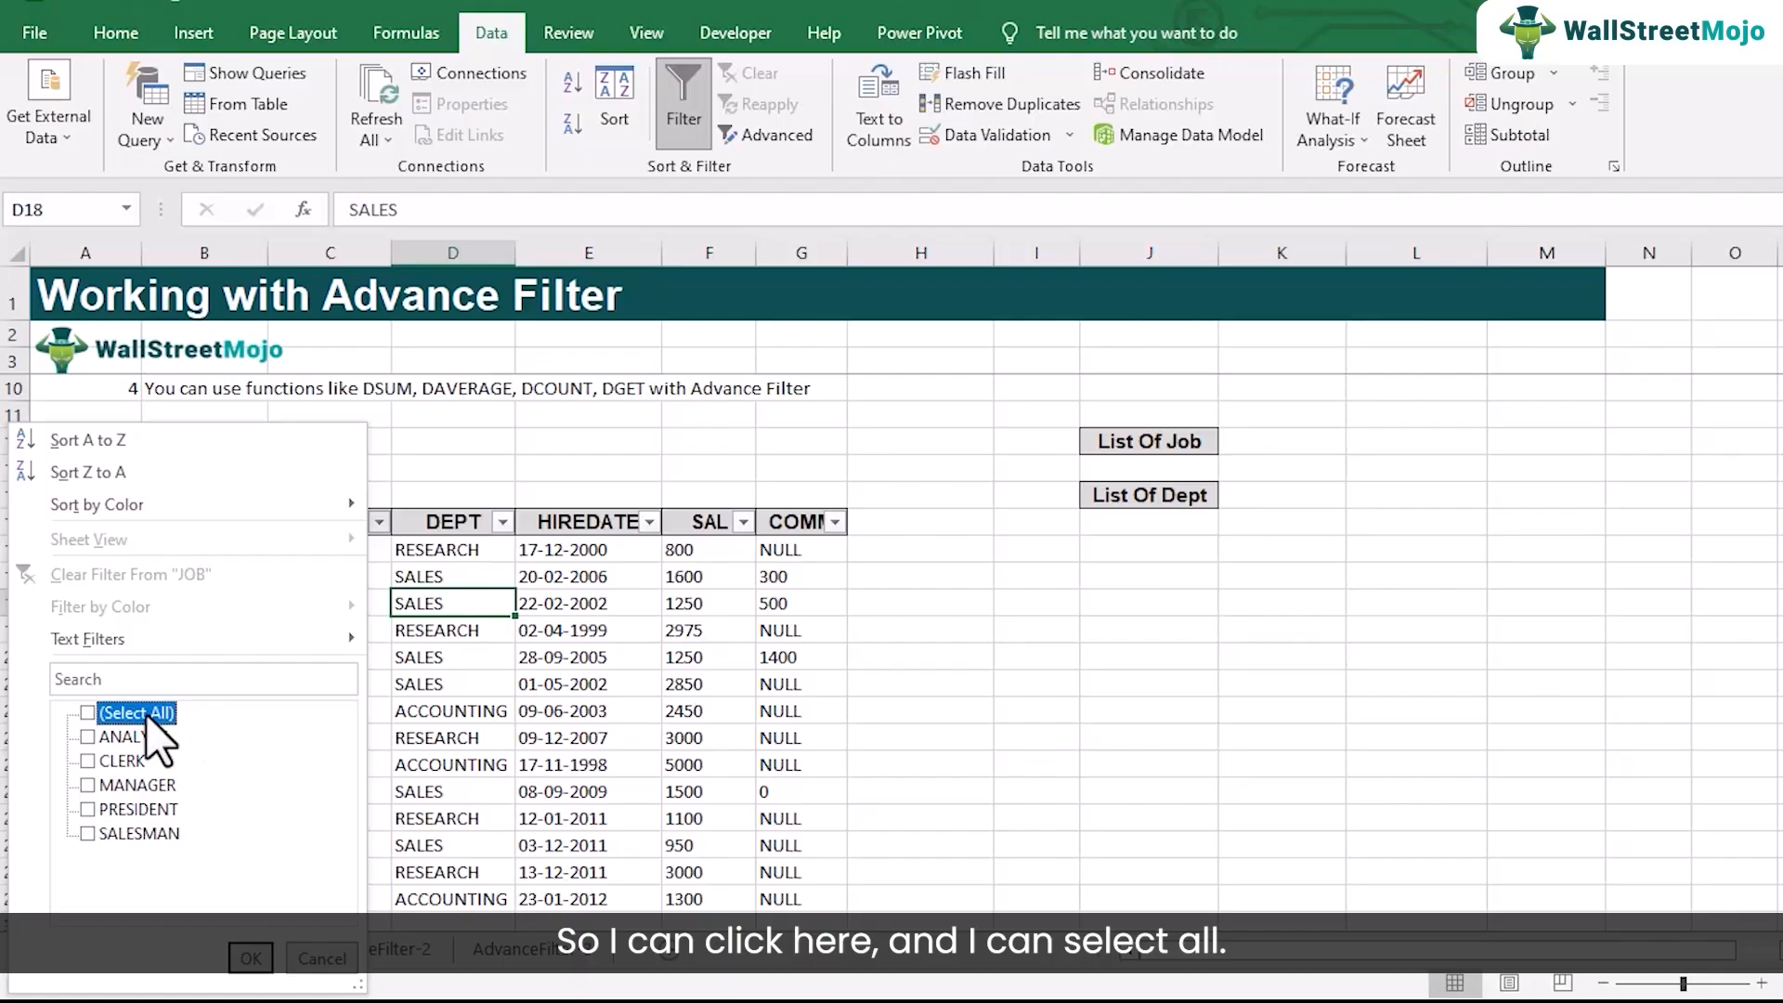
click(127, 760)
click(249, 957)
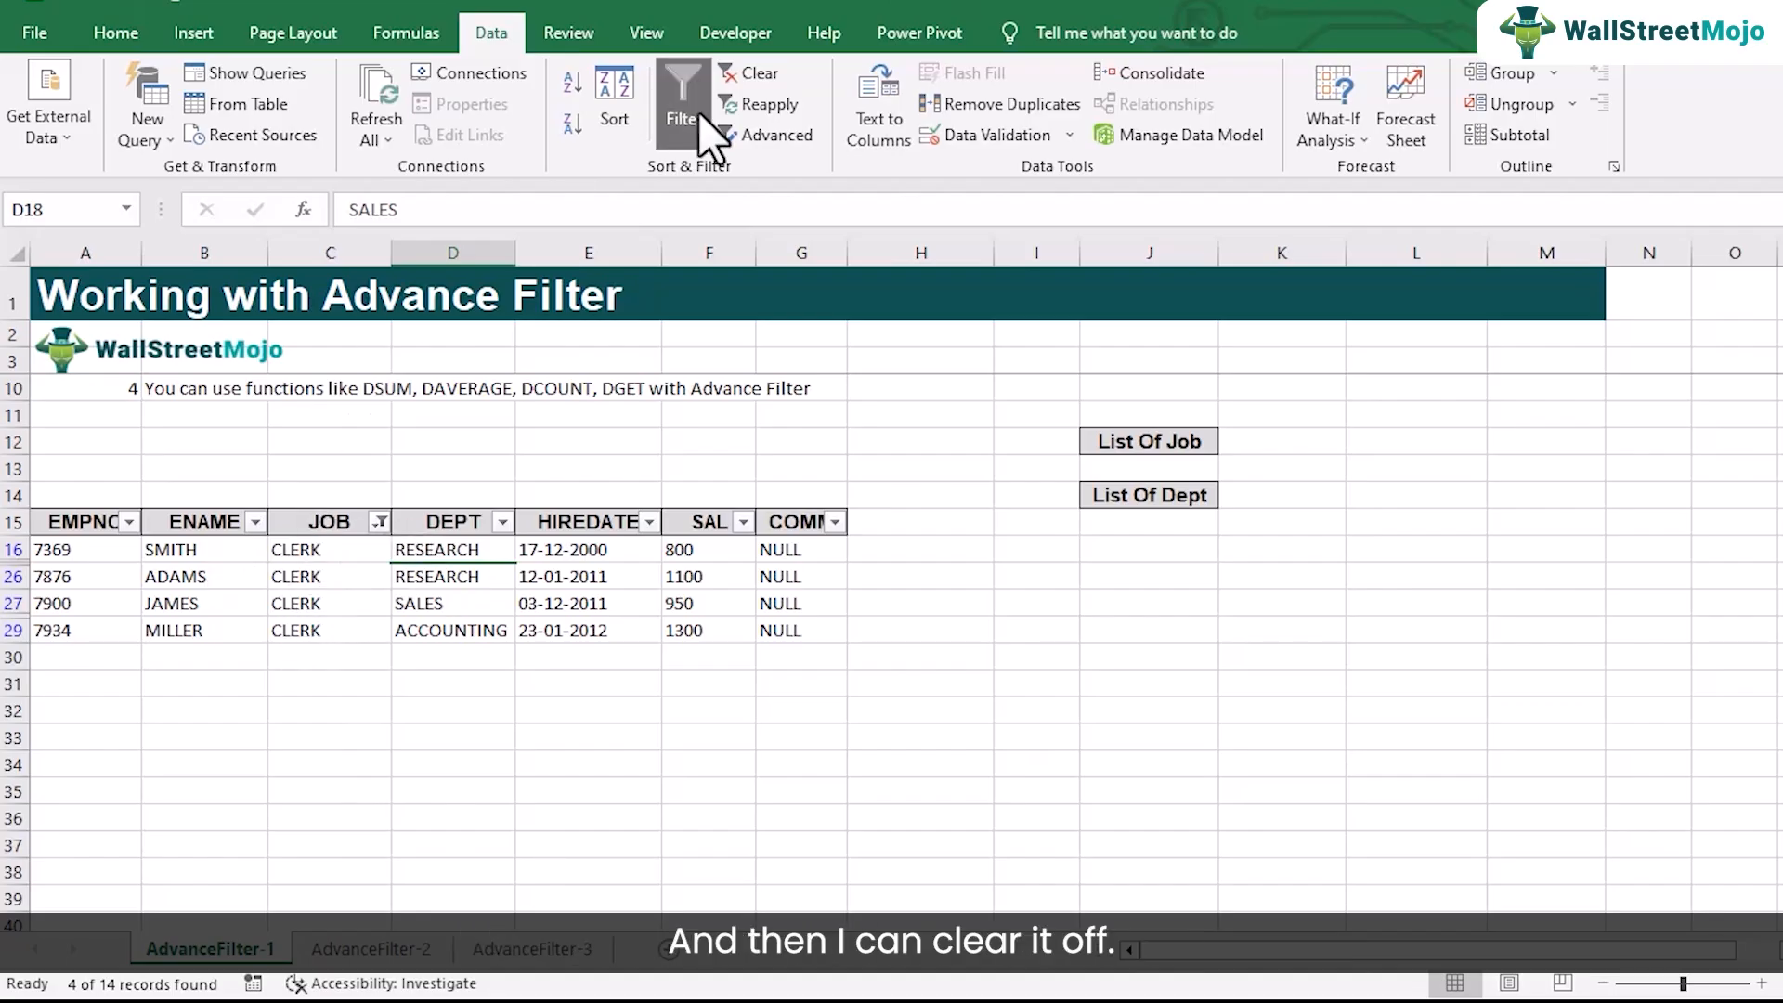
click(746, 72)
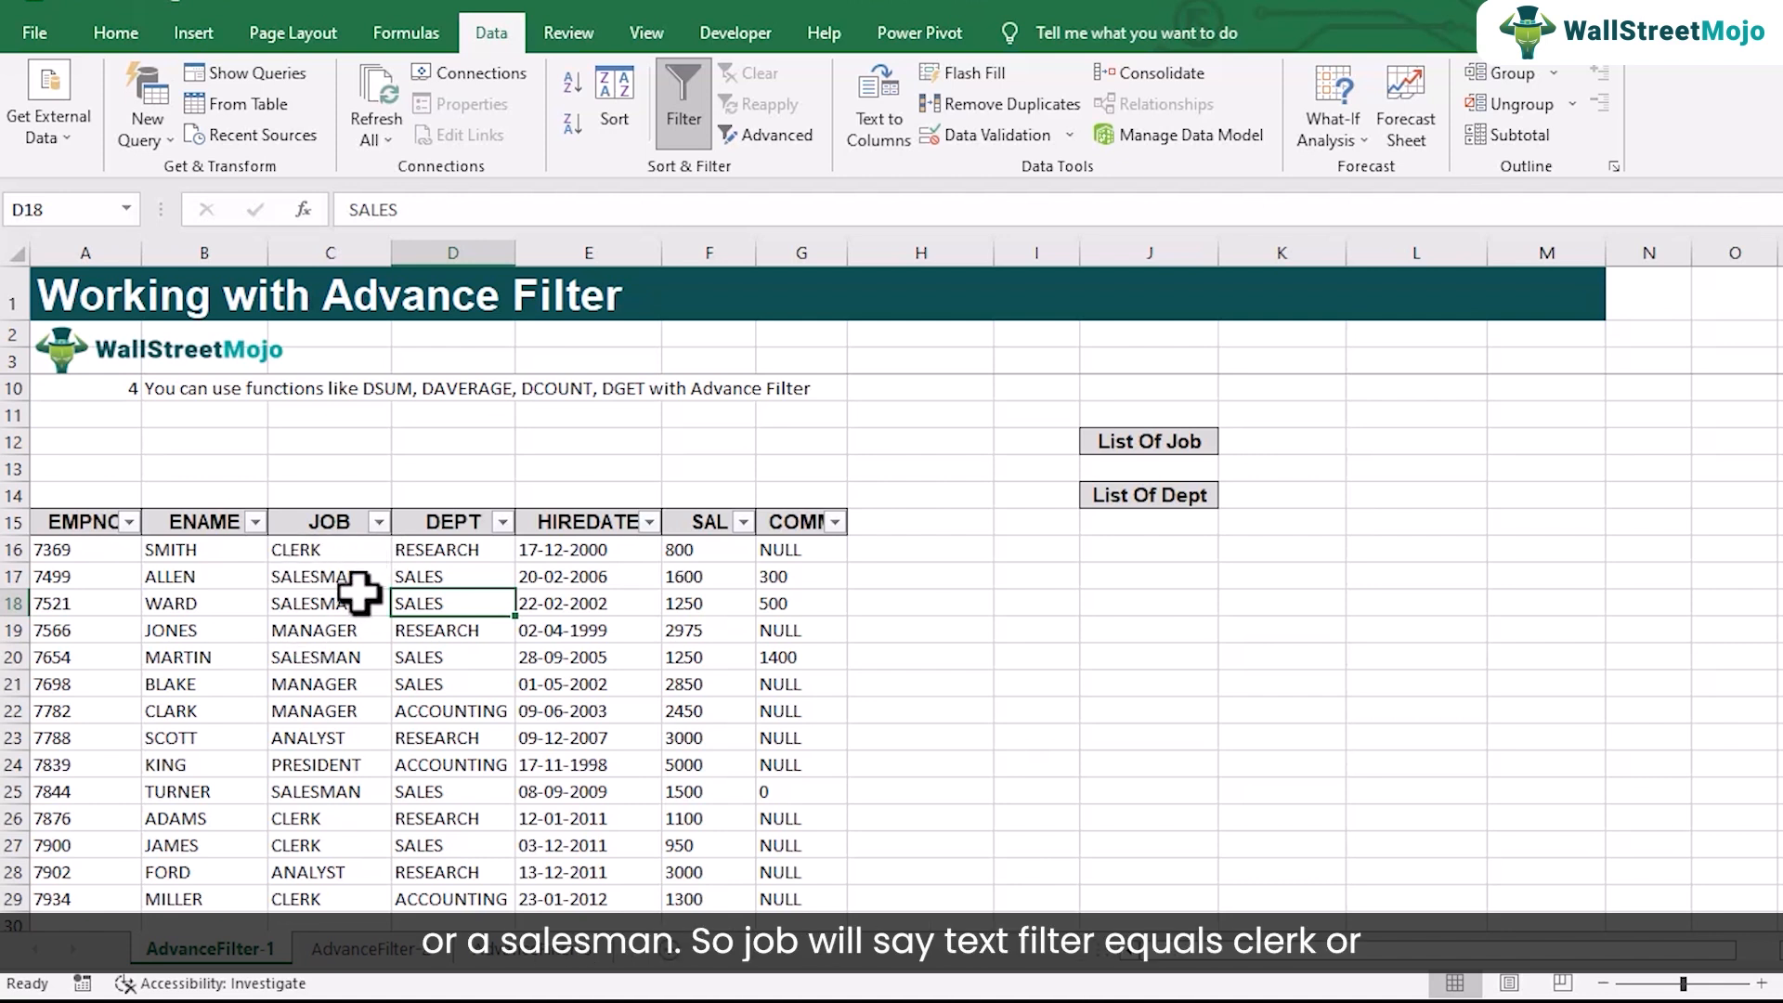
Step: Apply a custom text filter to JOB for equals CLERK or equals SALESMAN, and clear it again
click(379, 522)
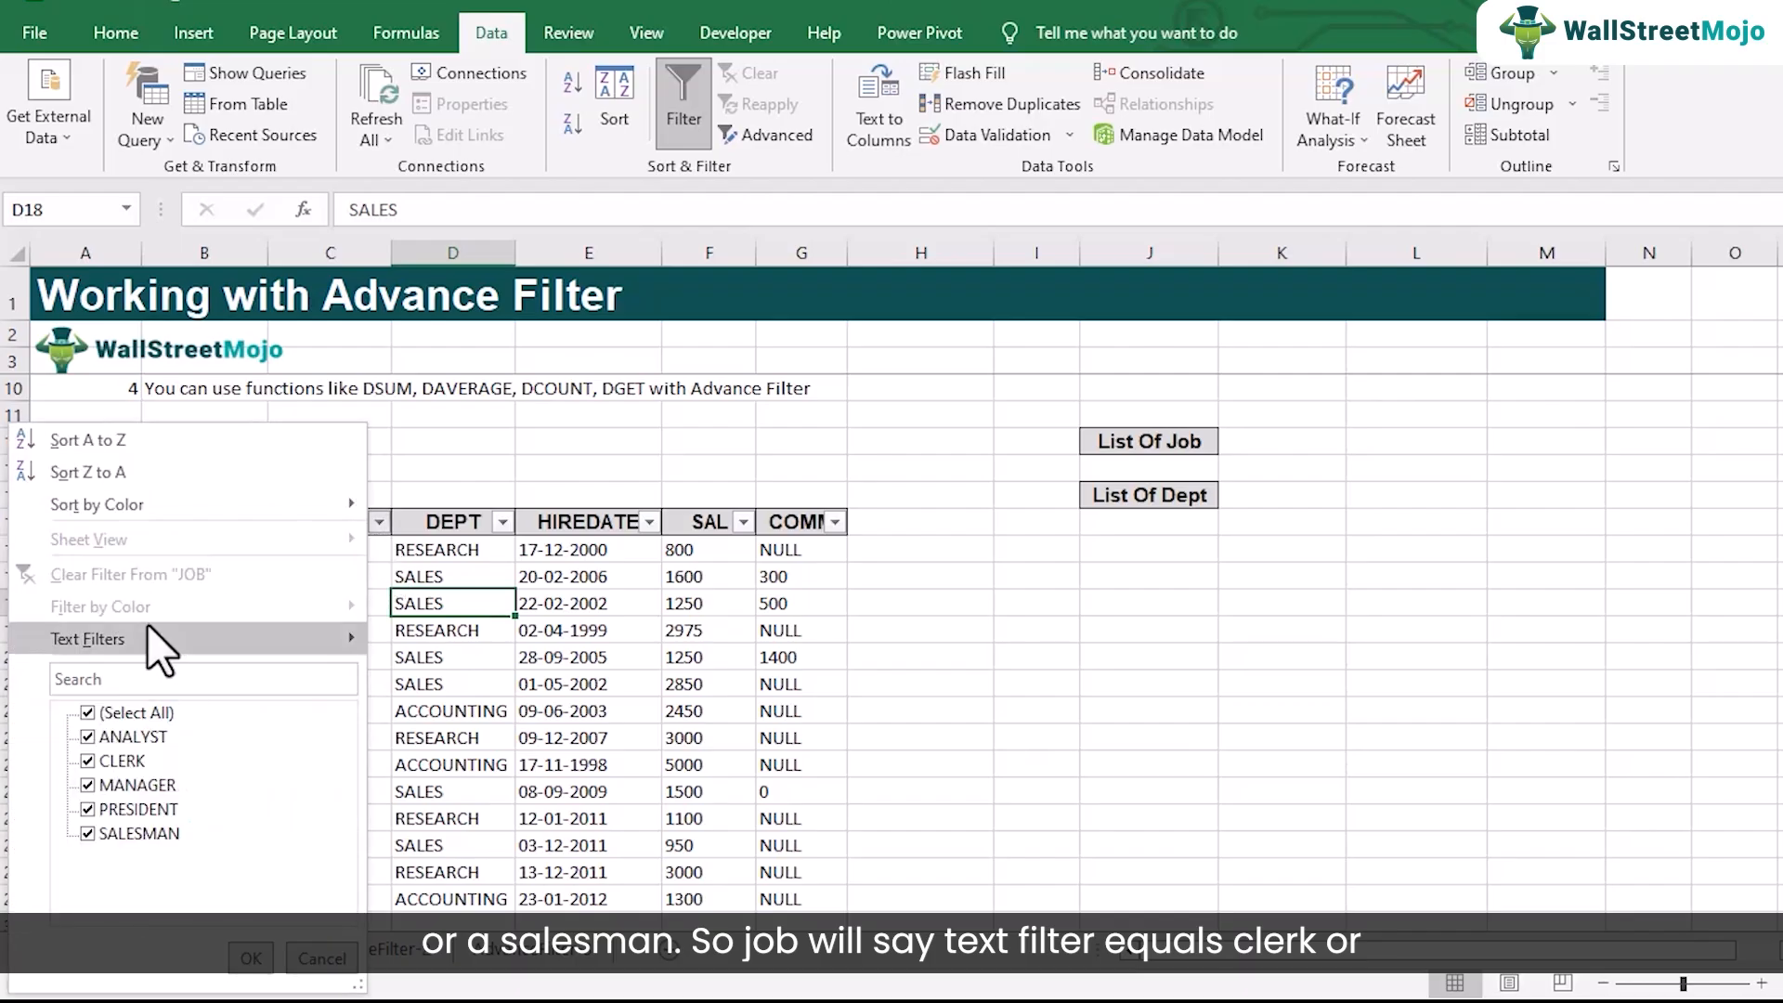
mouse_move(143, 624)
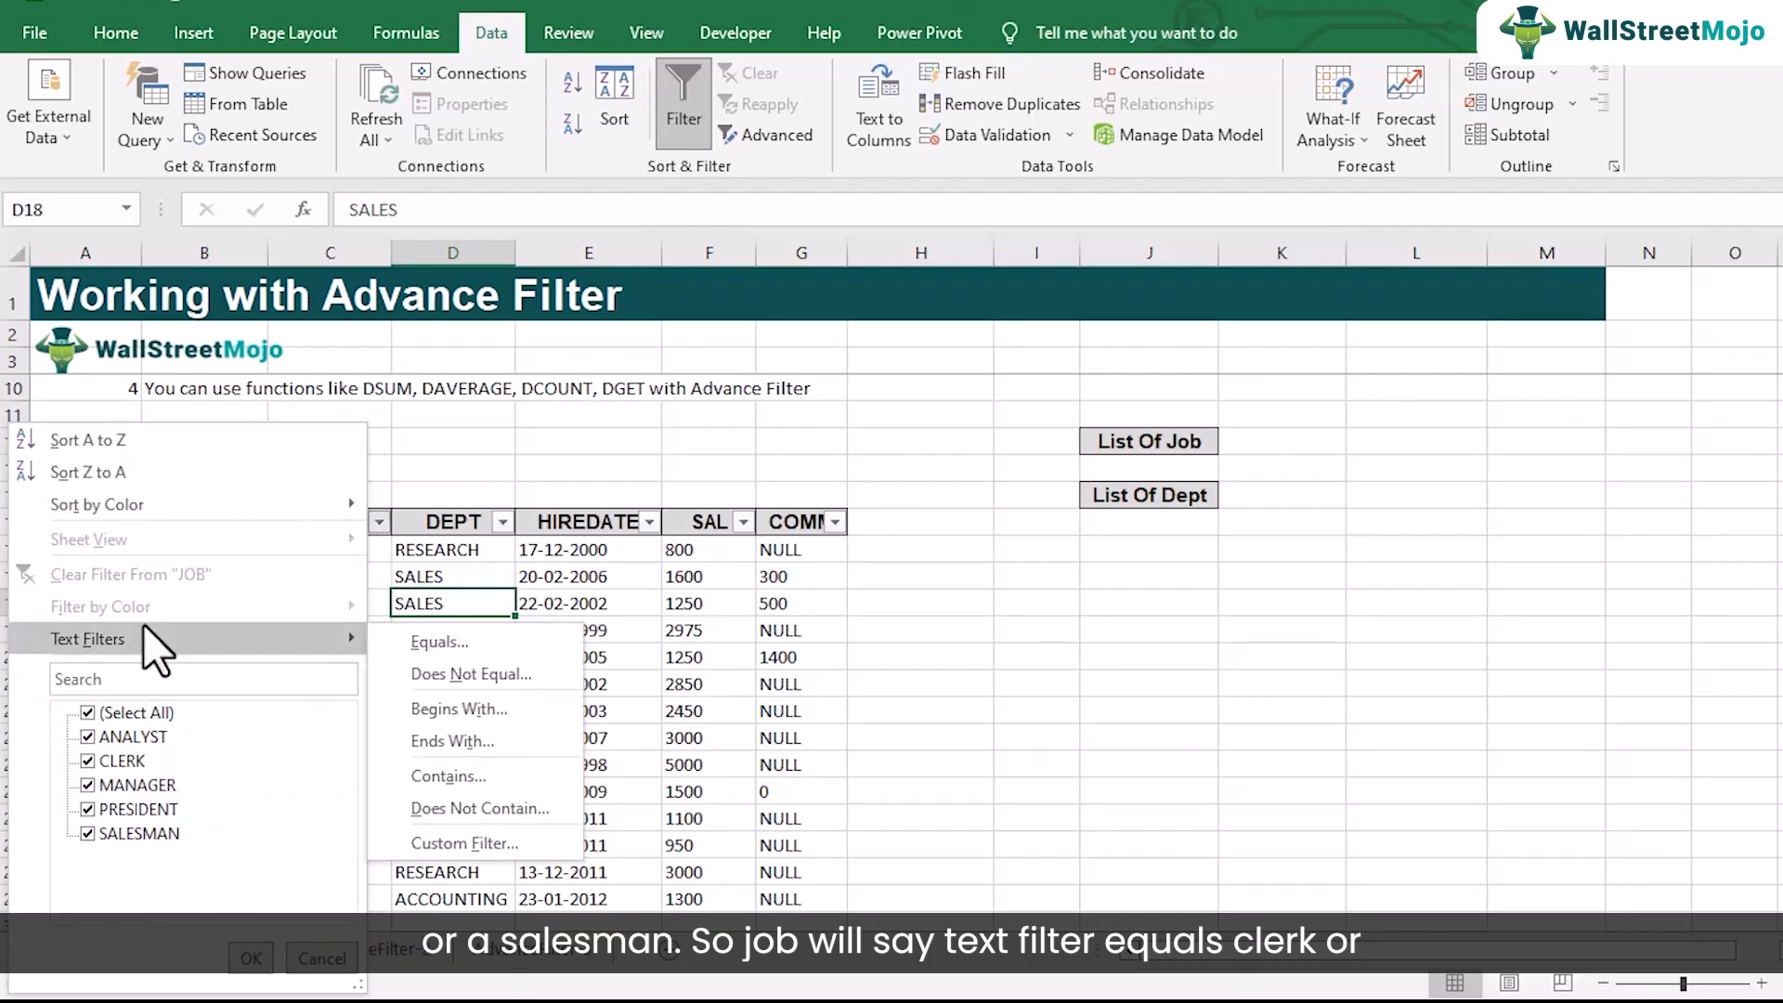
click(428, 641)
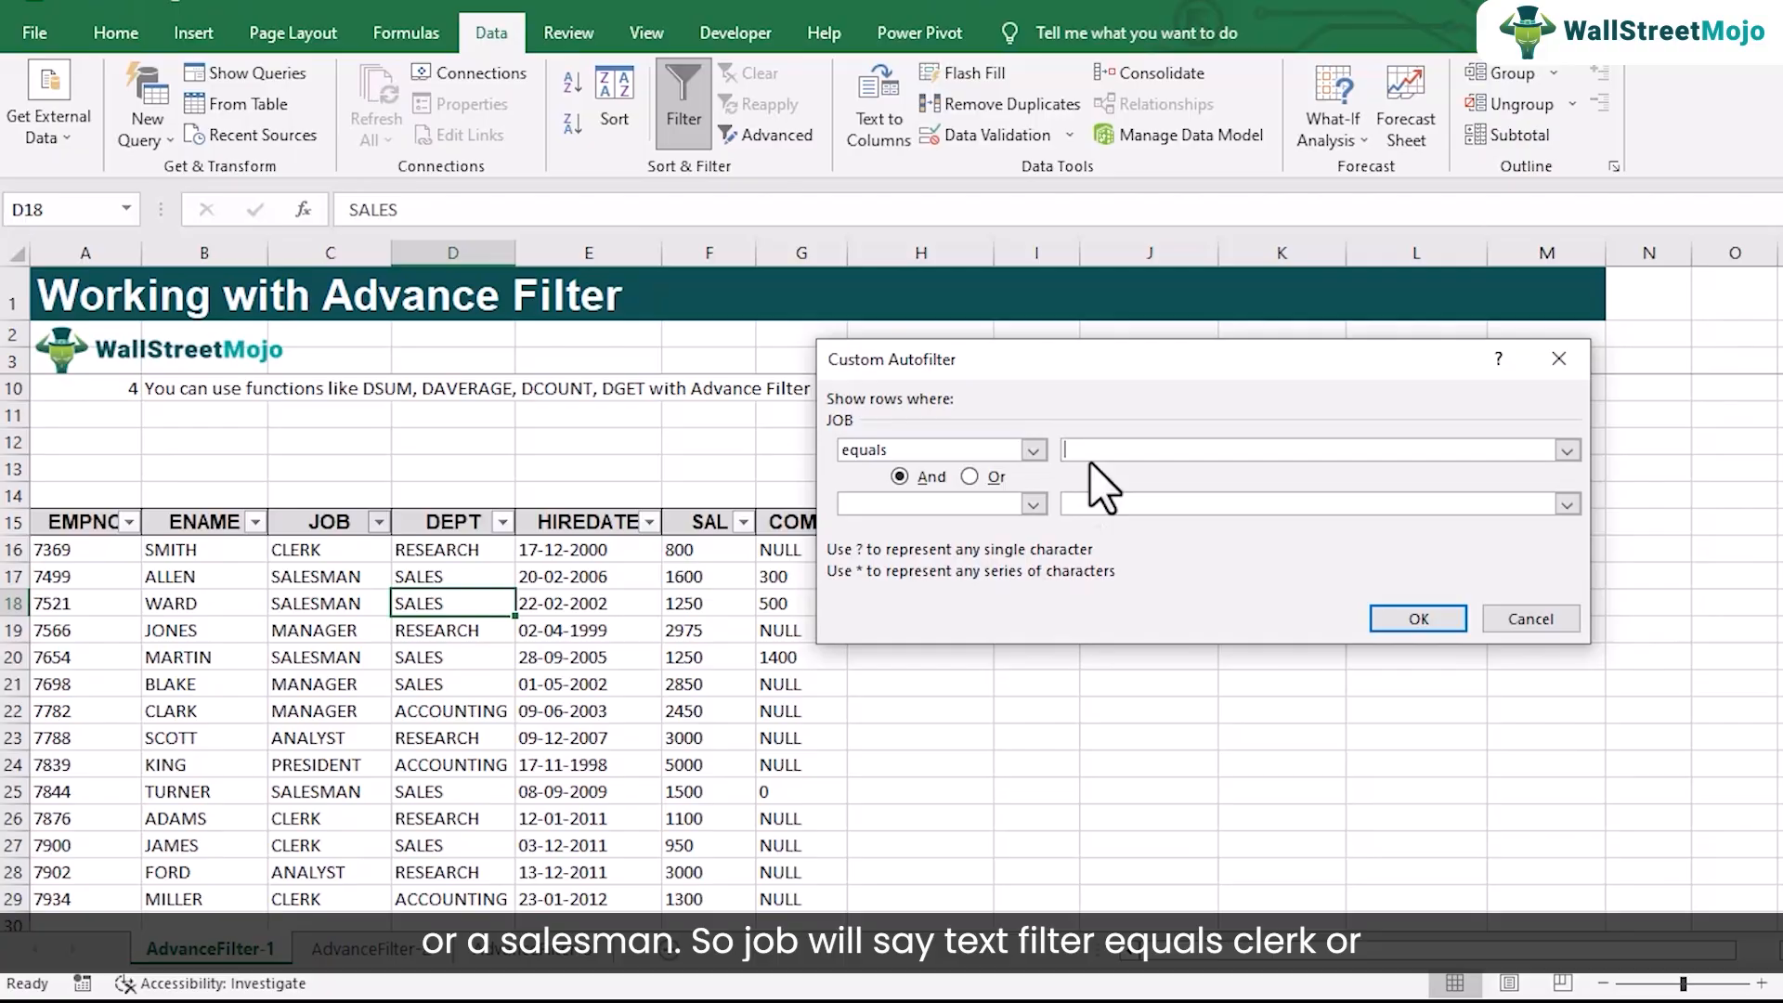
click(1566, 453)
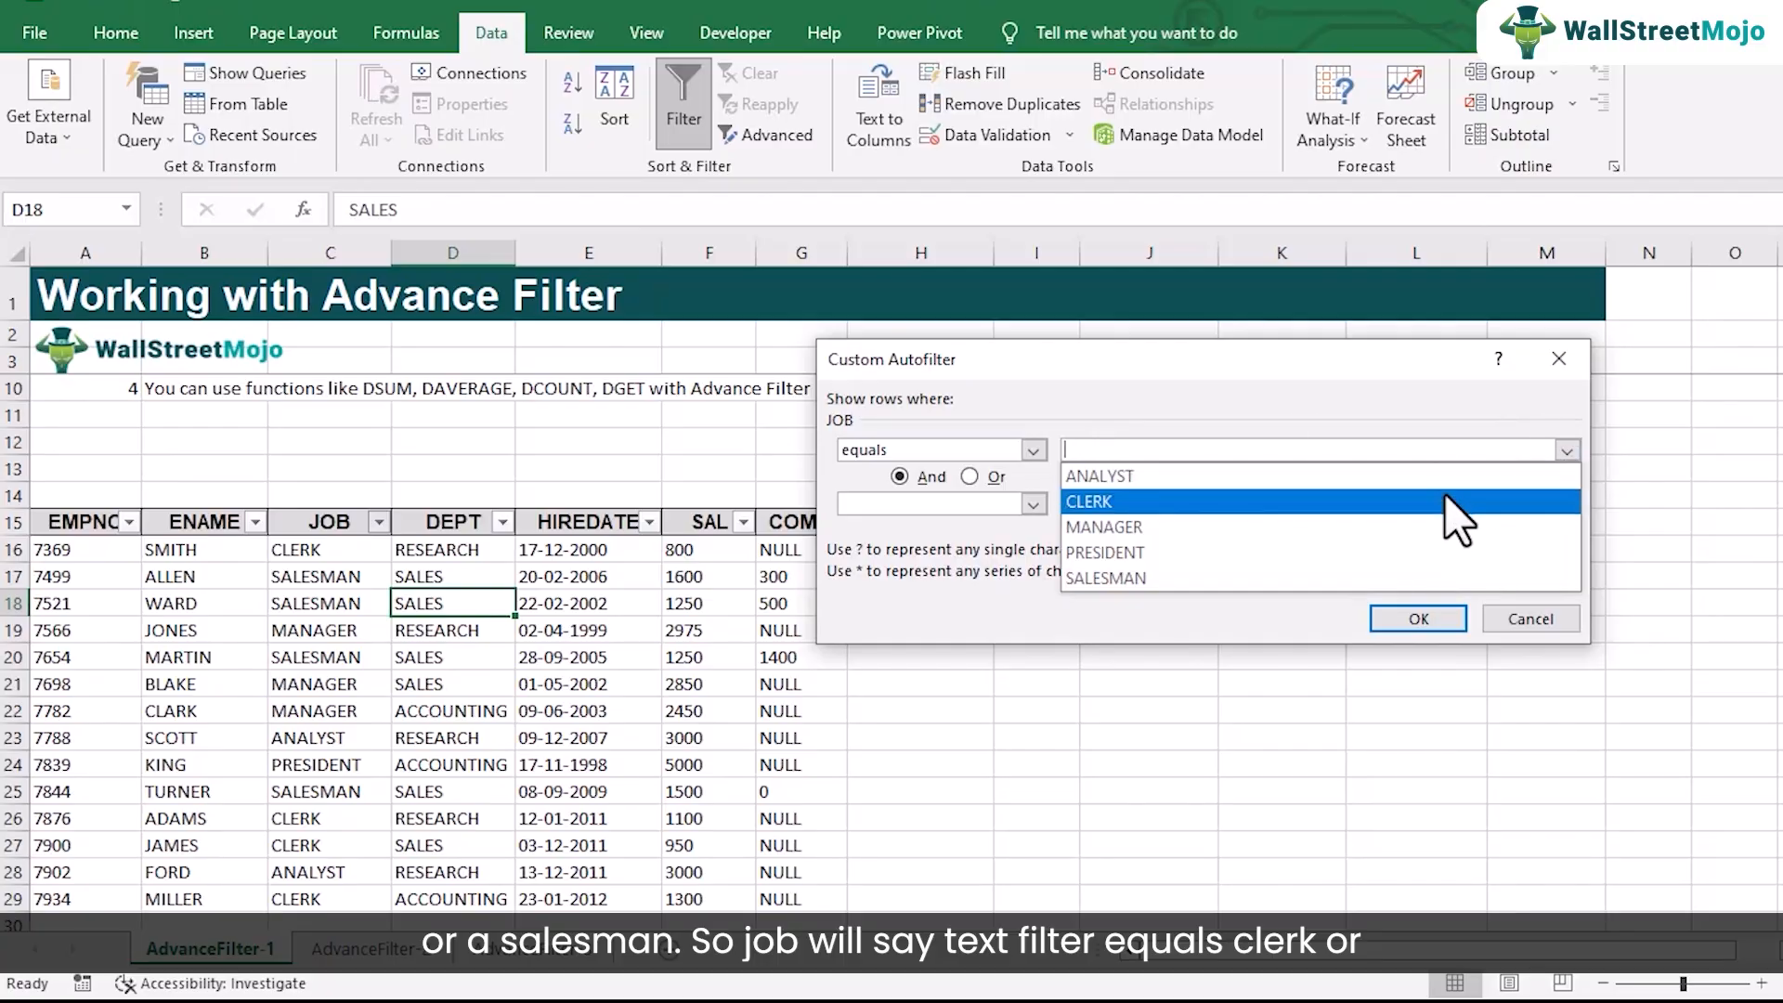
click(1445, 494)
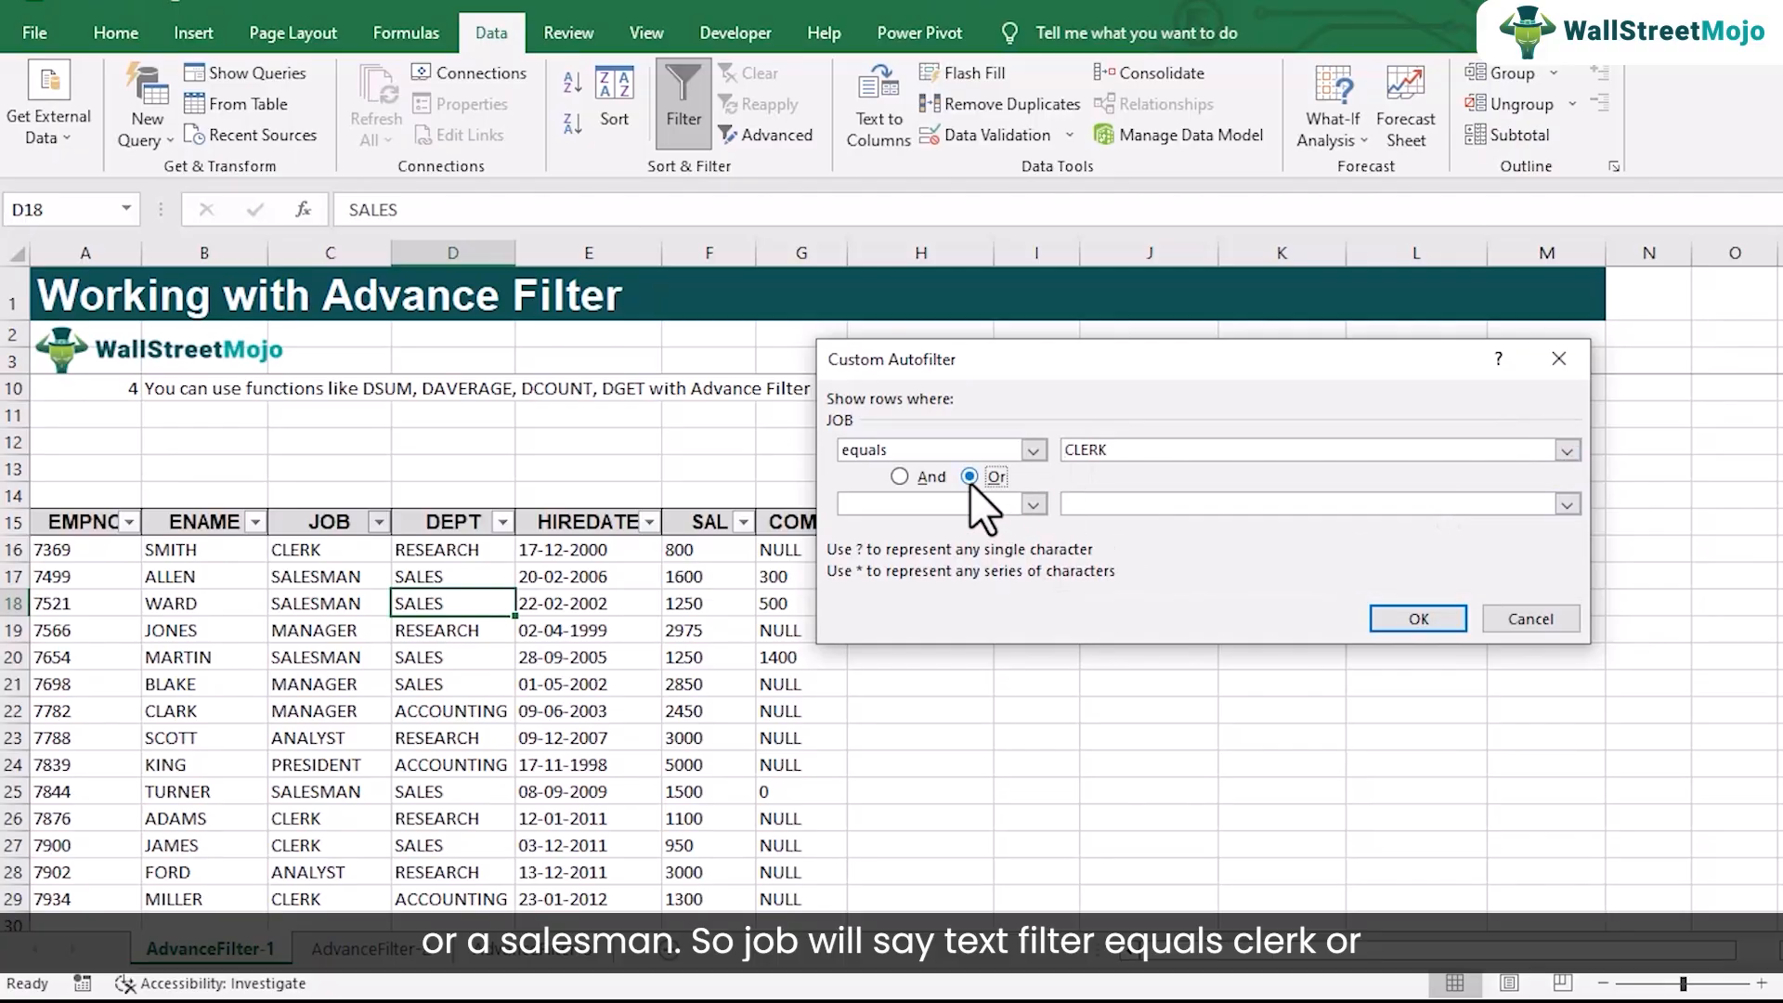
click(1033, 503)
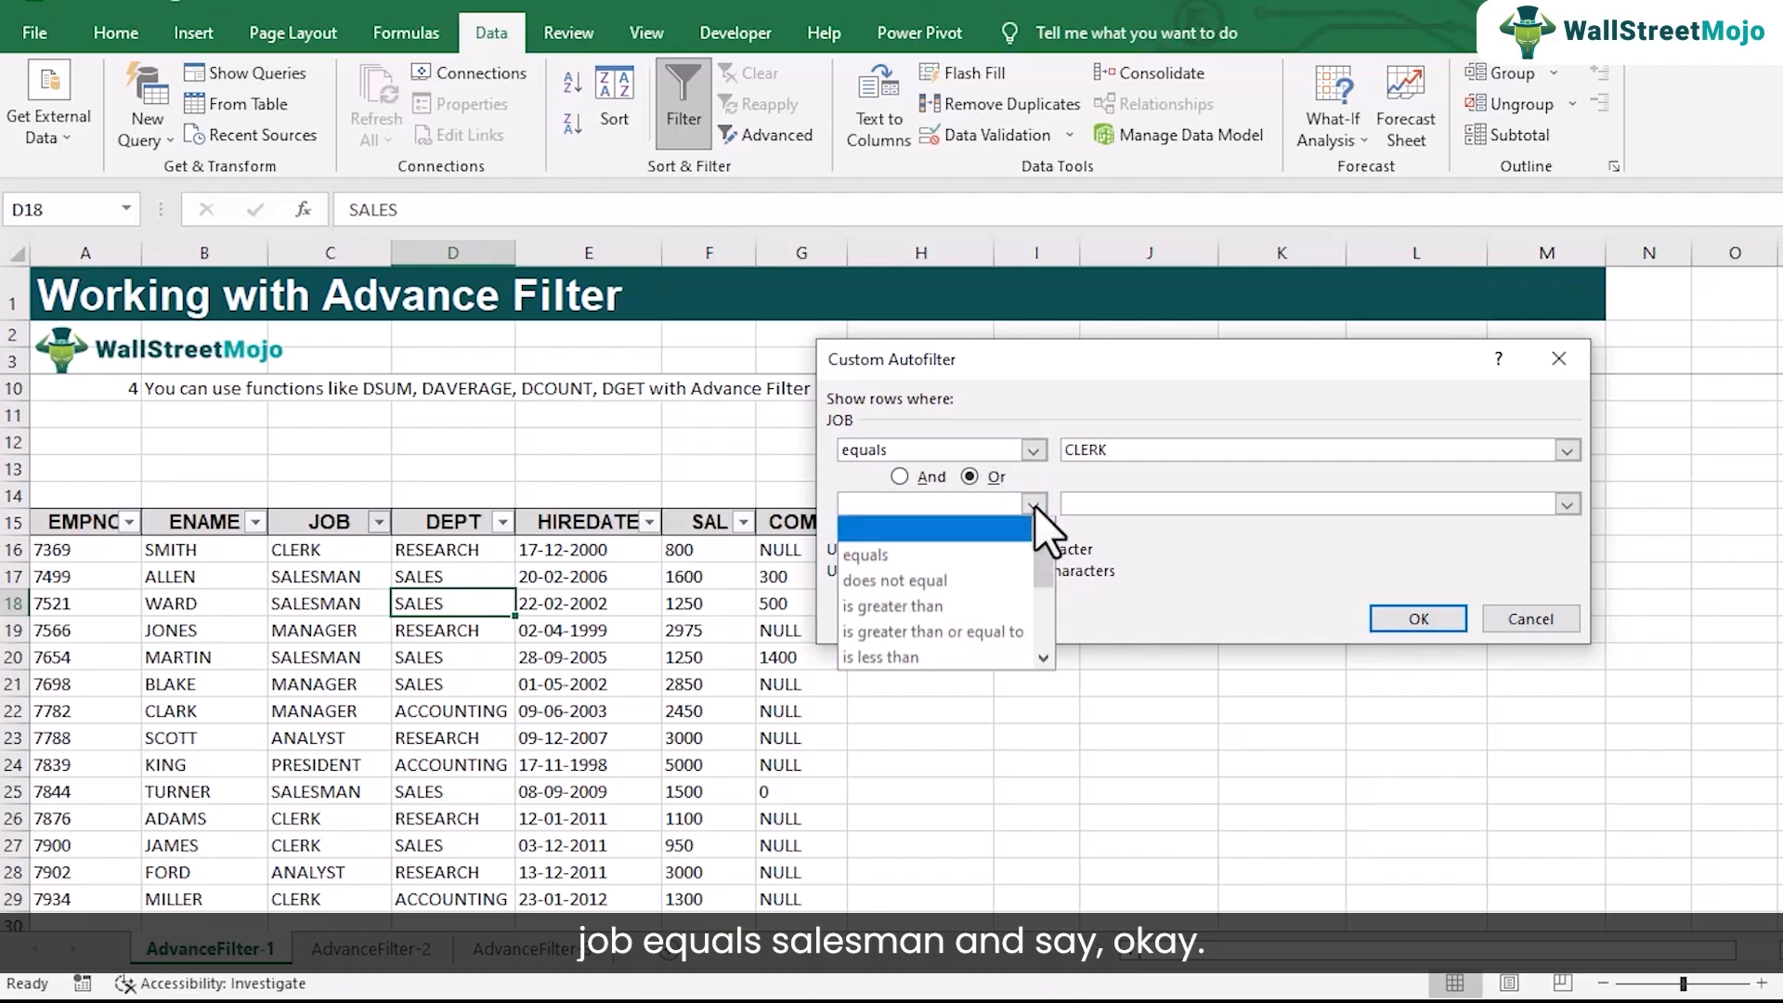
click(982, 558)
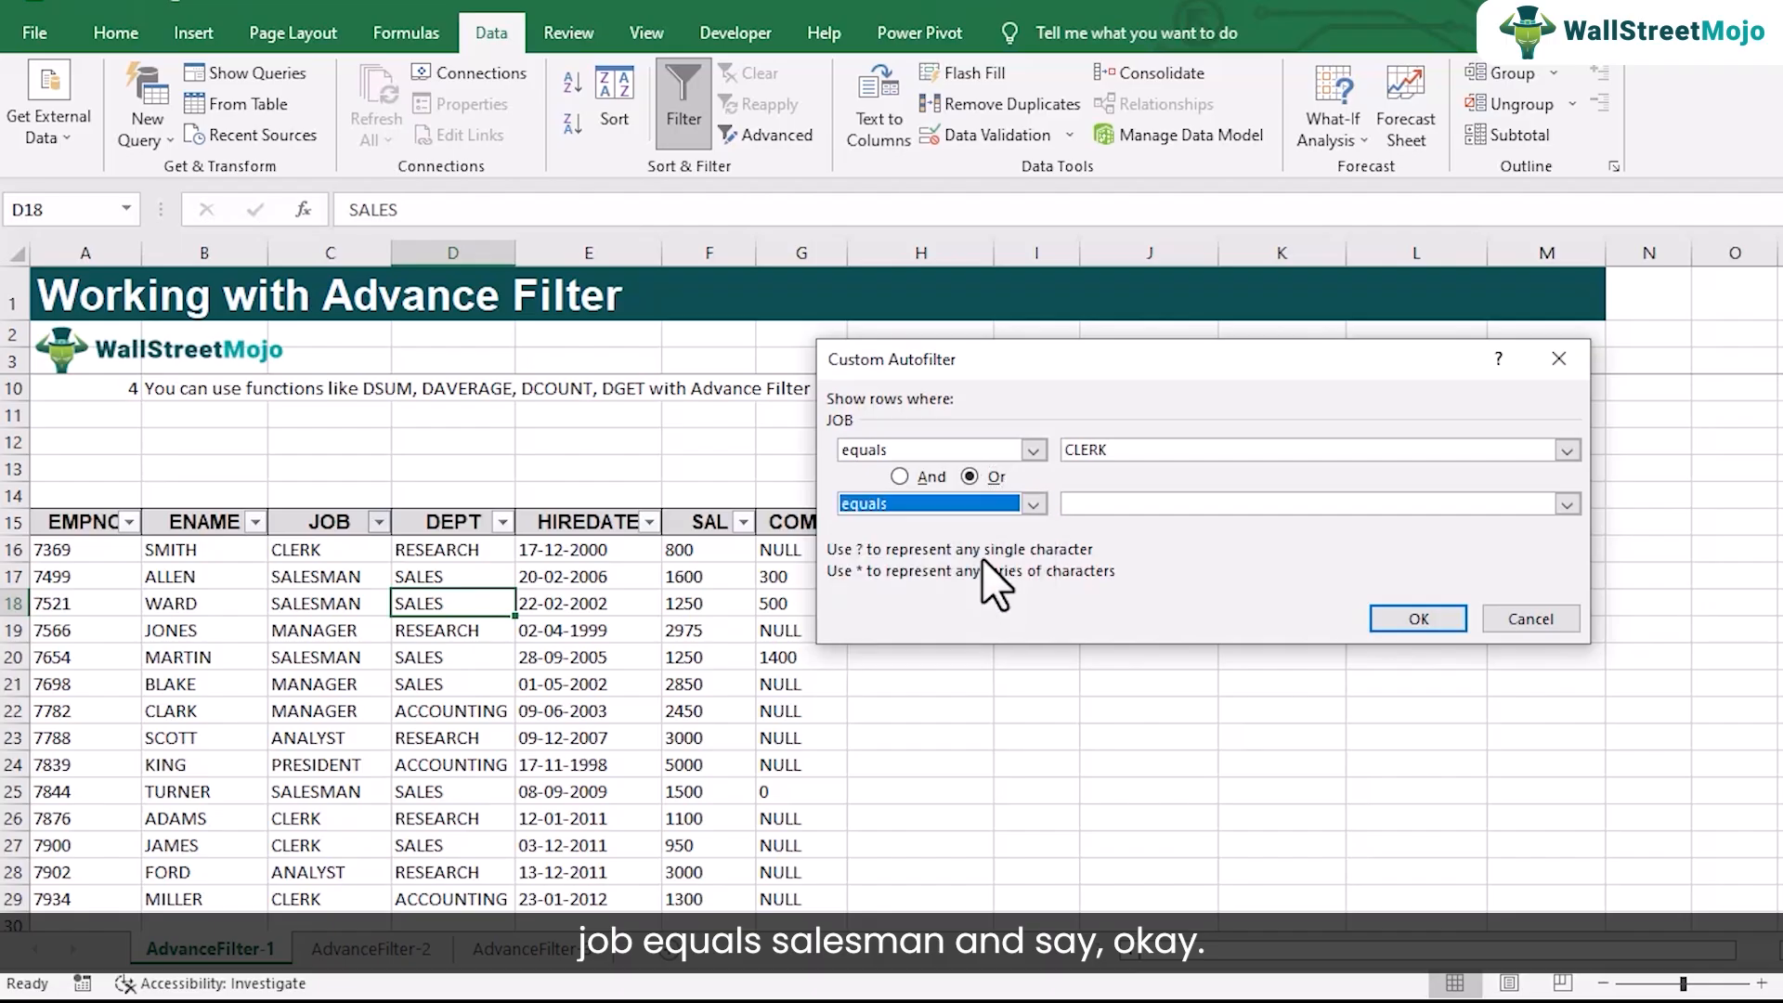
click(1569, 505)
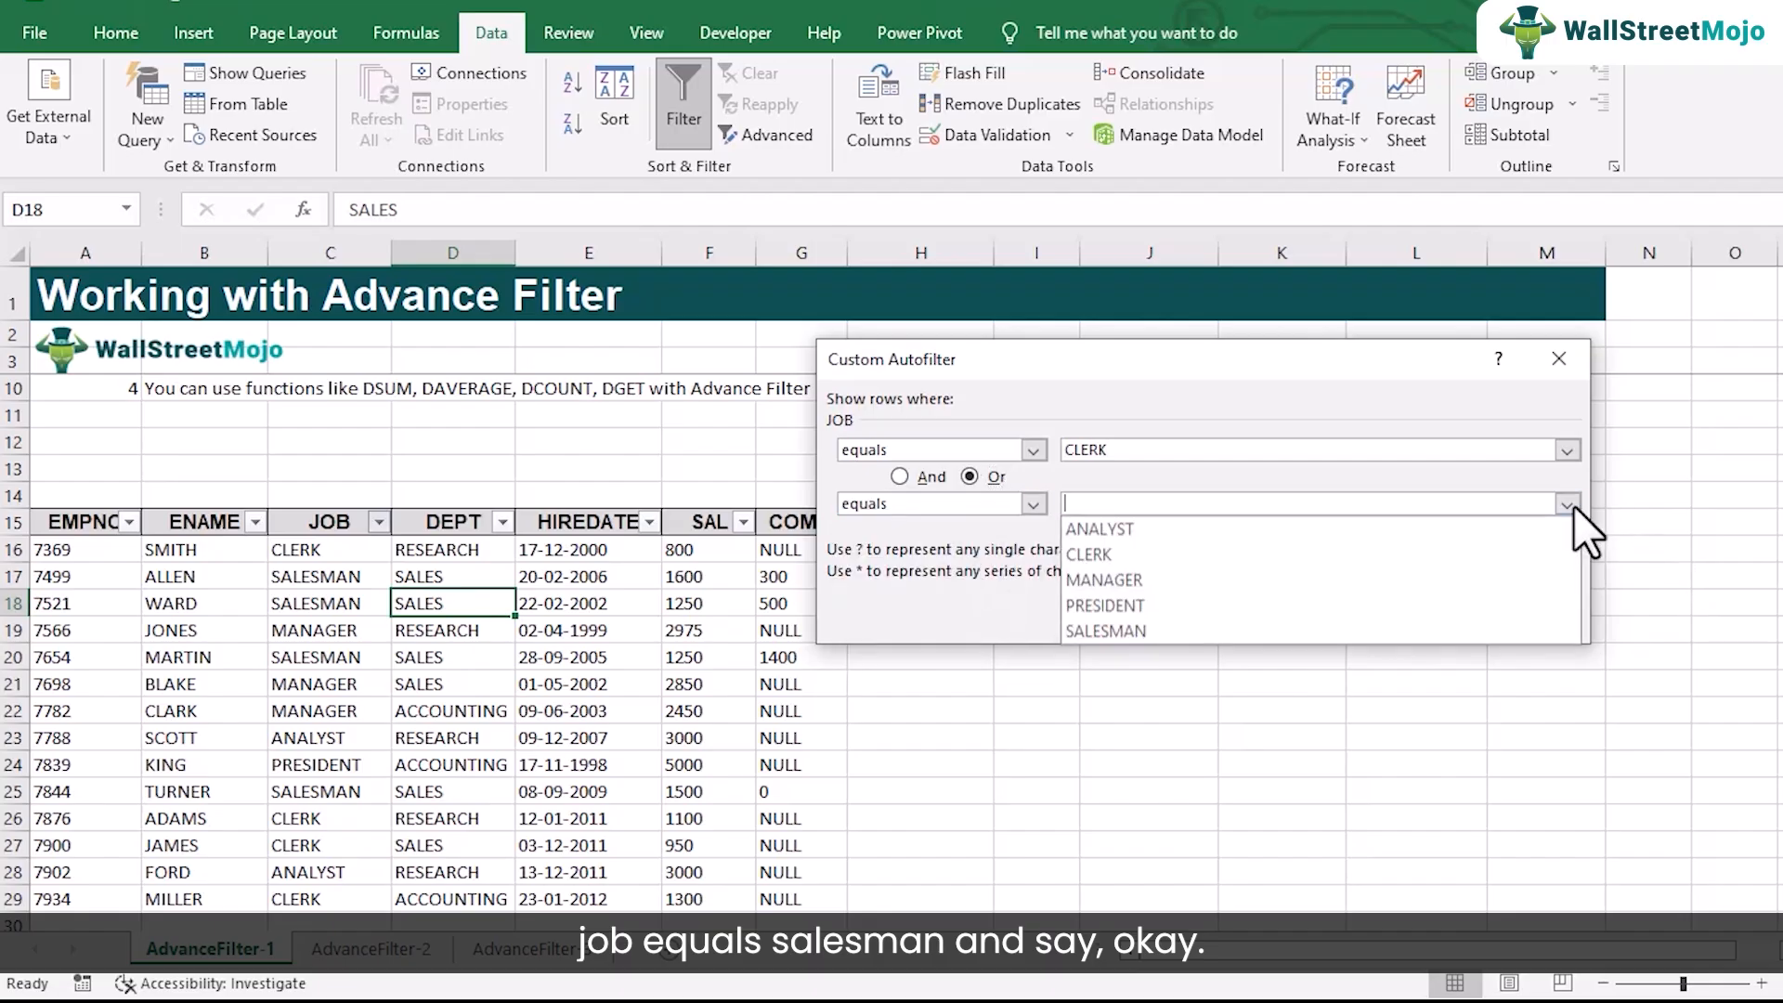
click(1223, 631)
click(1420, 621)
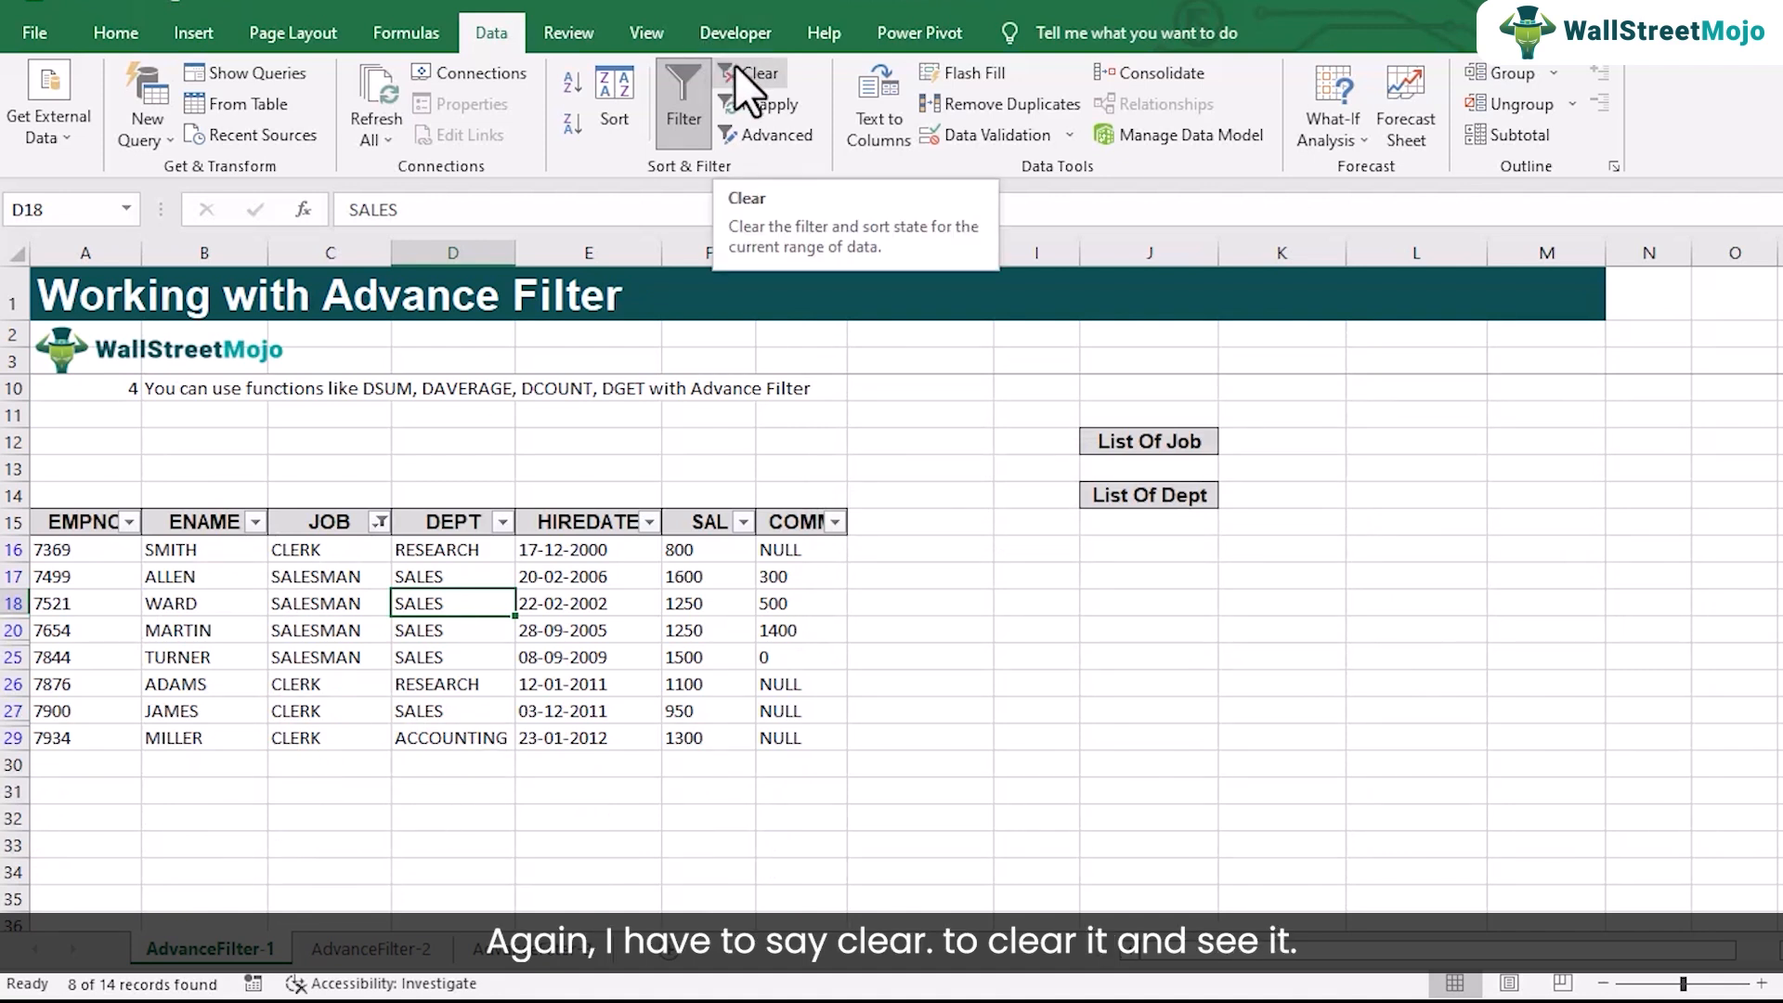
click(736, 66)
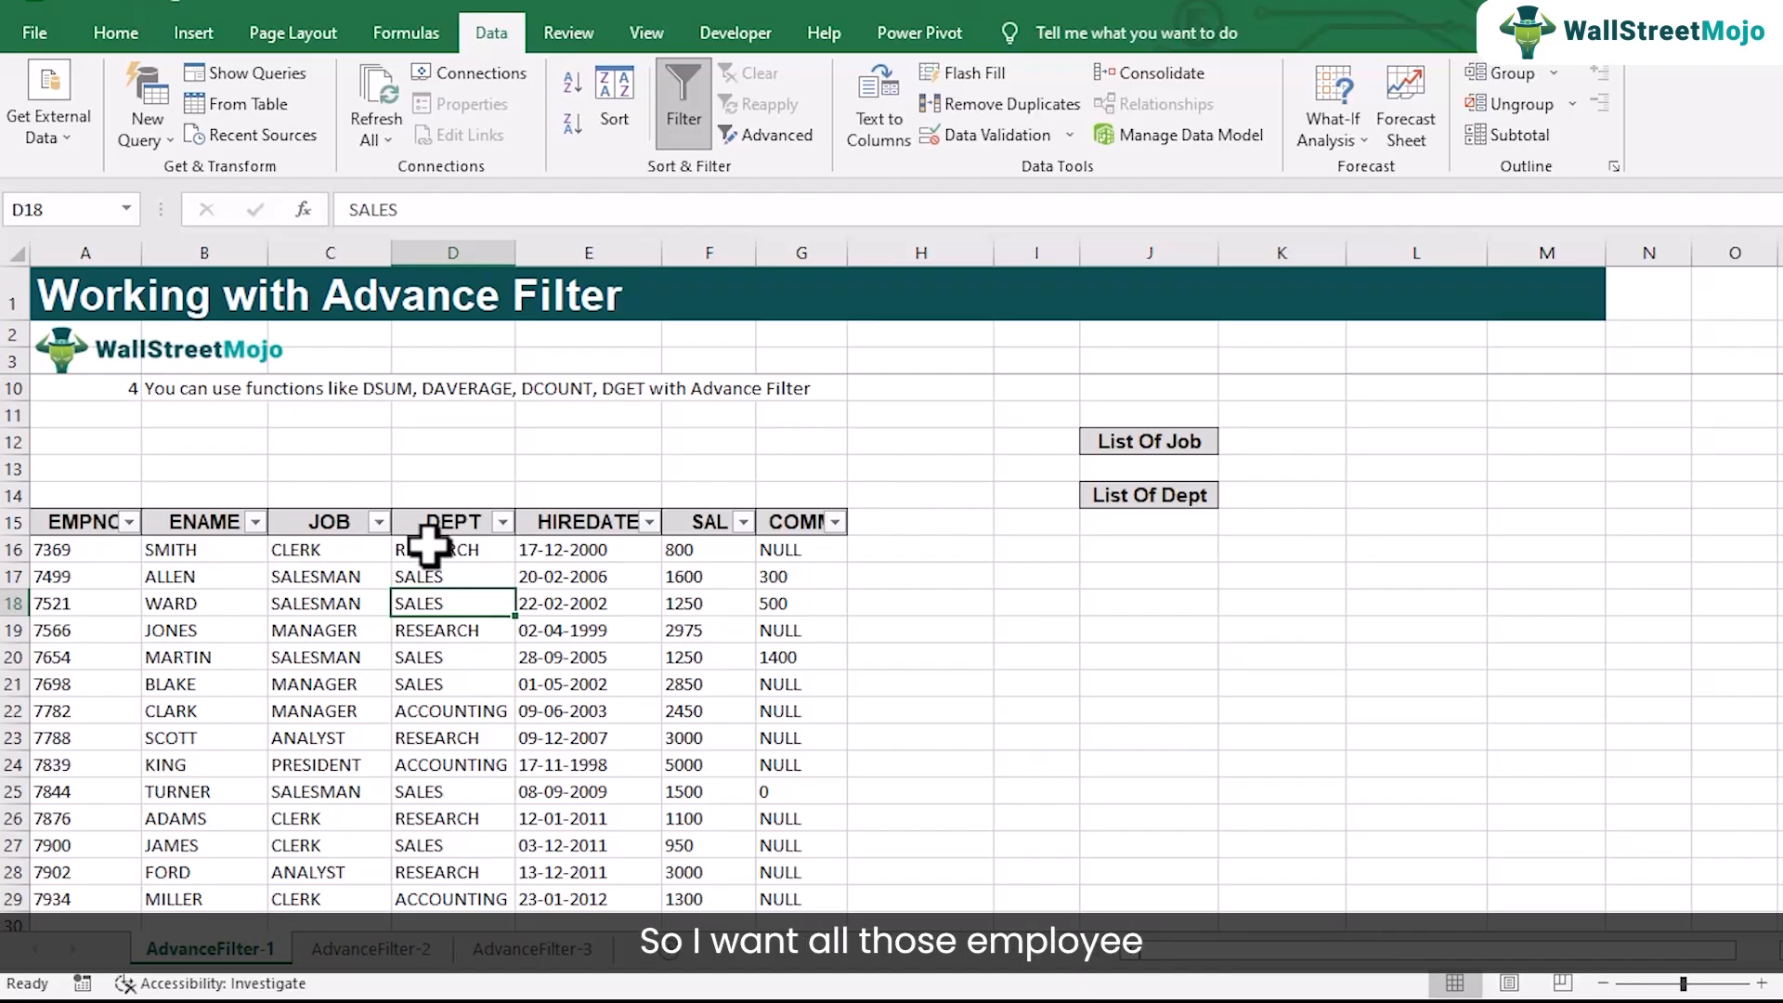
Step: Filter the employee table's JOB column to CLERK only
click(333, 556)
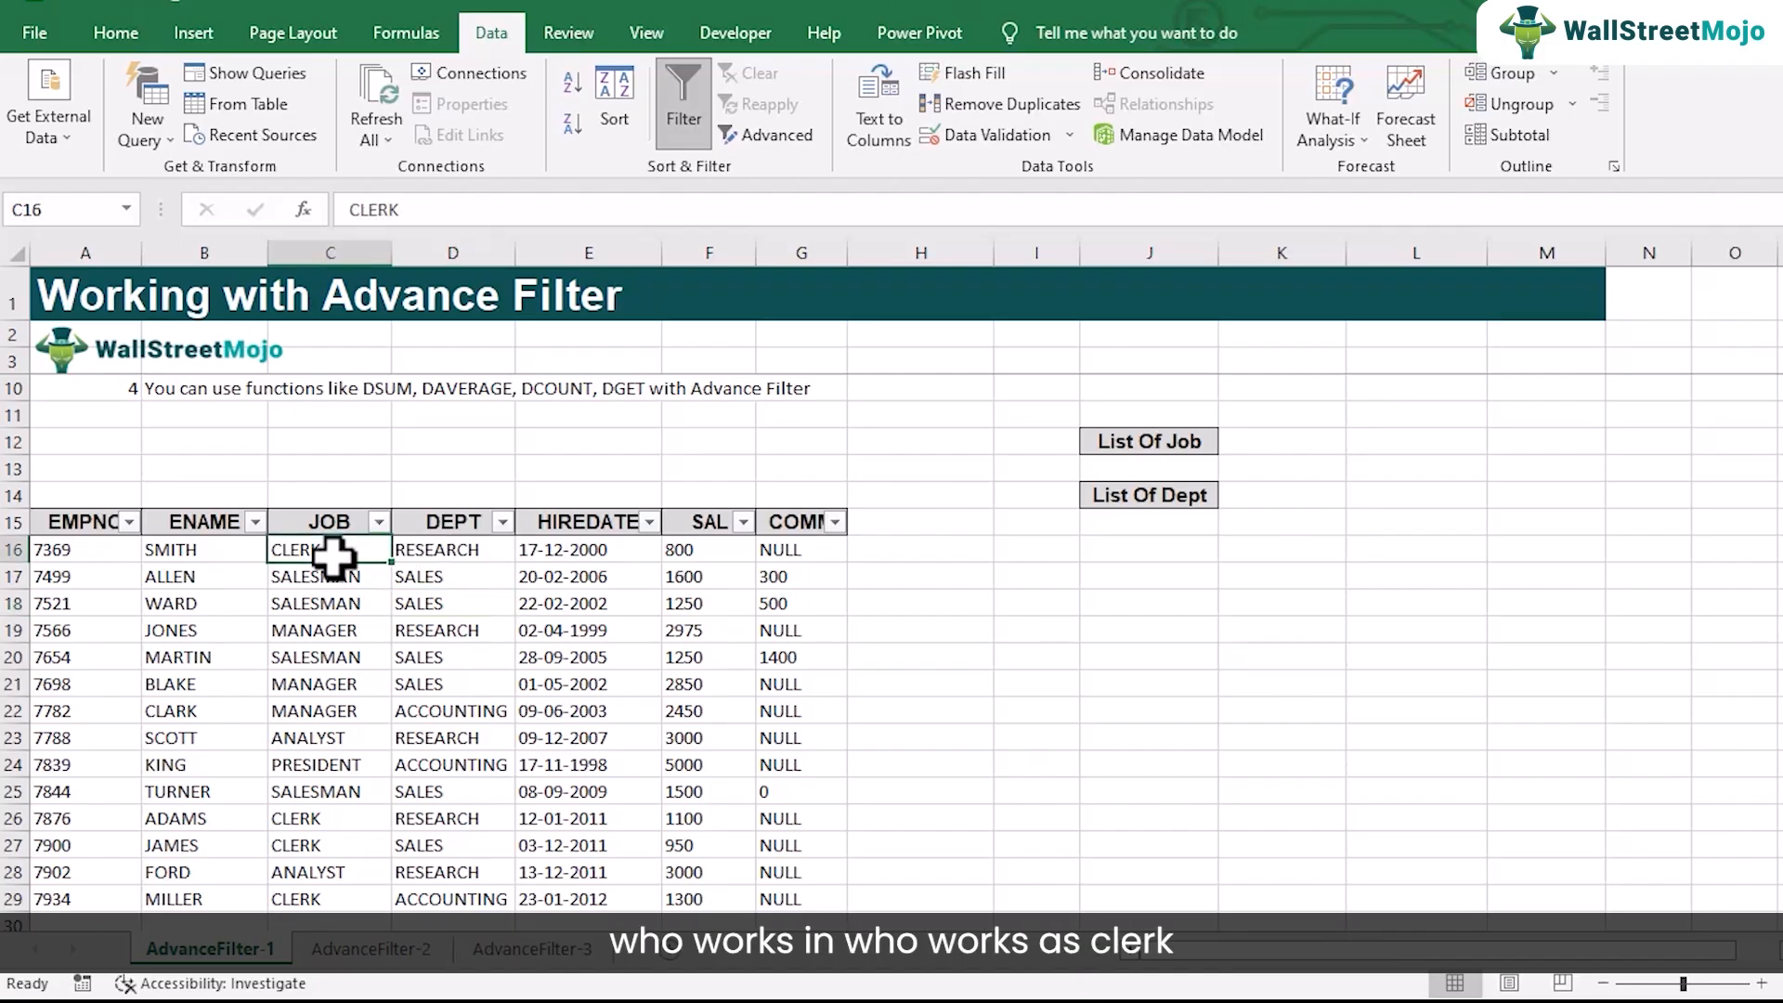
click(430, 547)
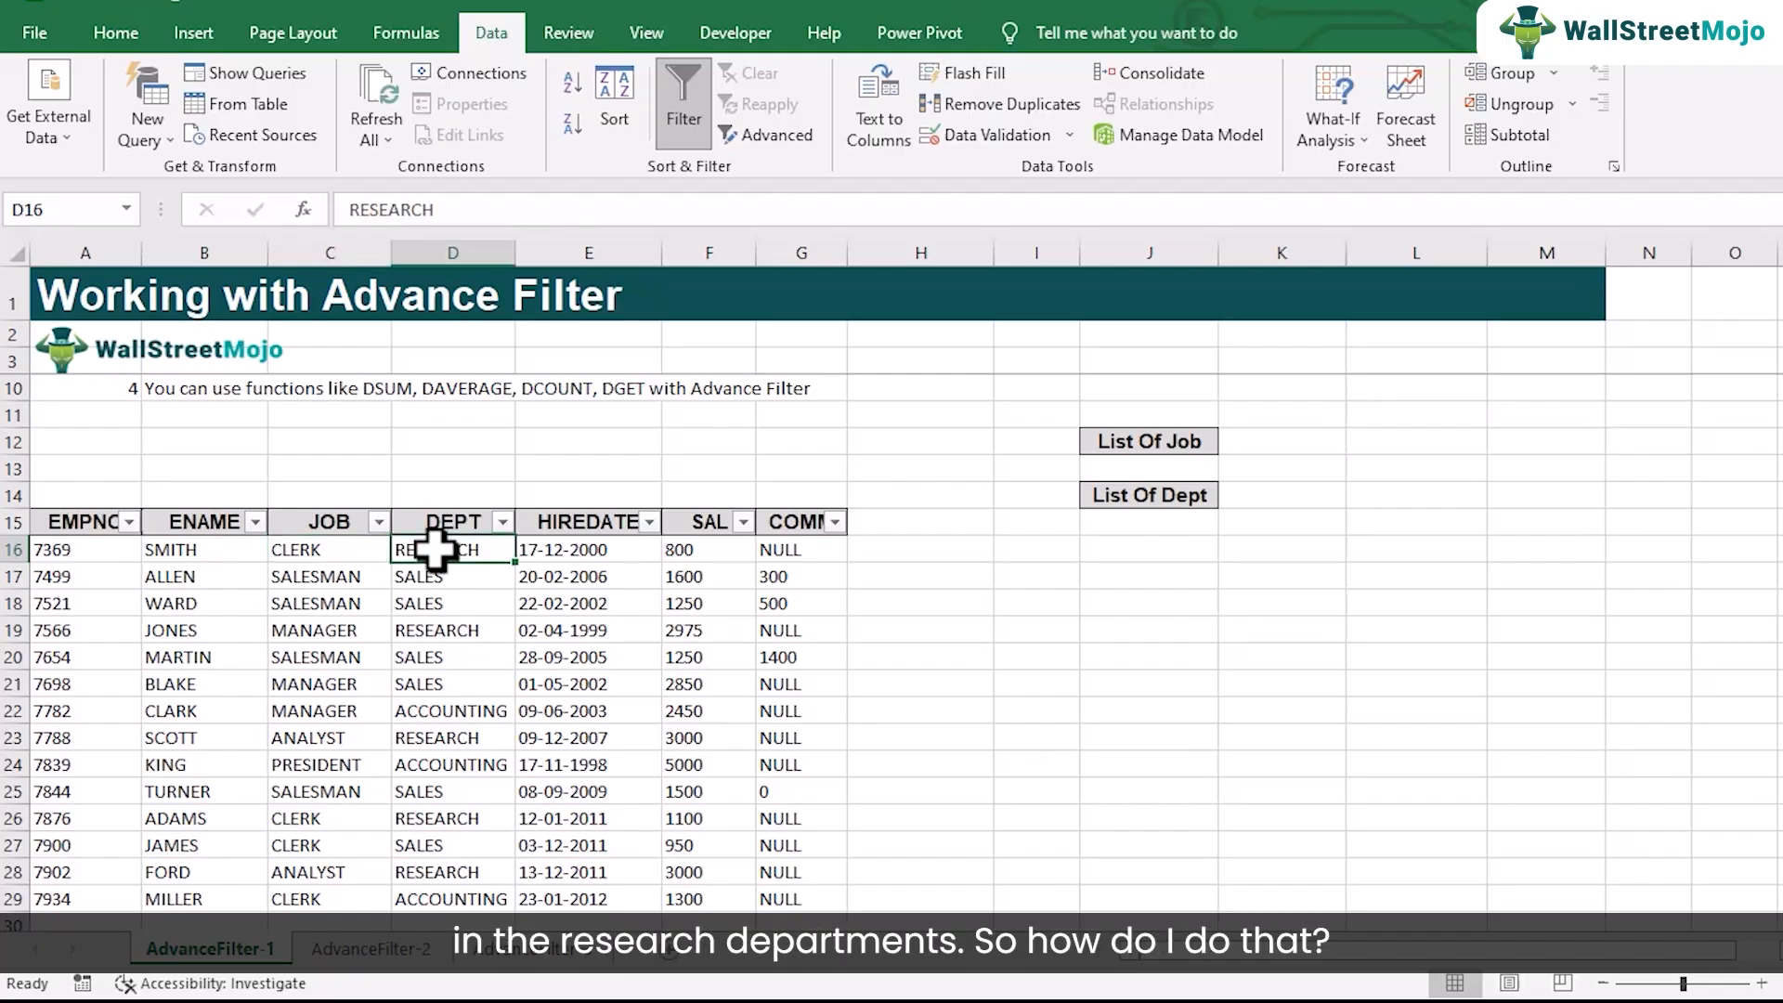
click(380, 523)
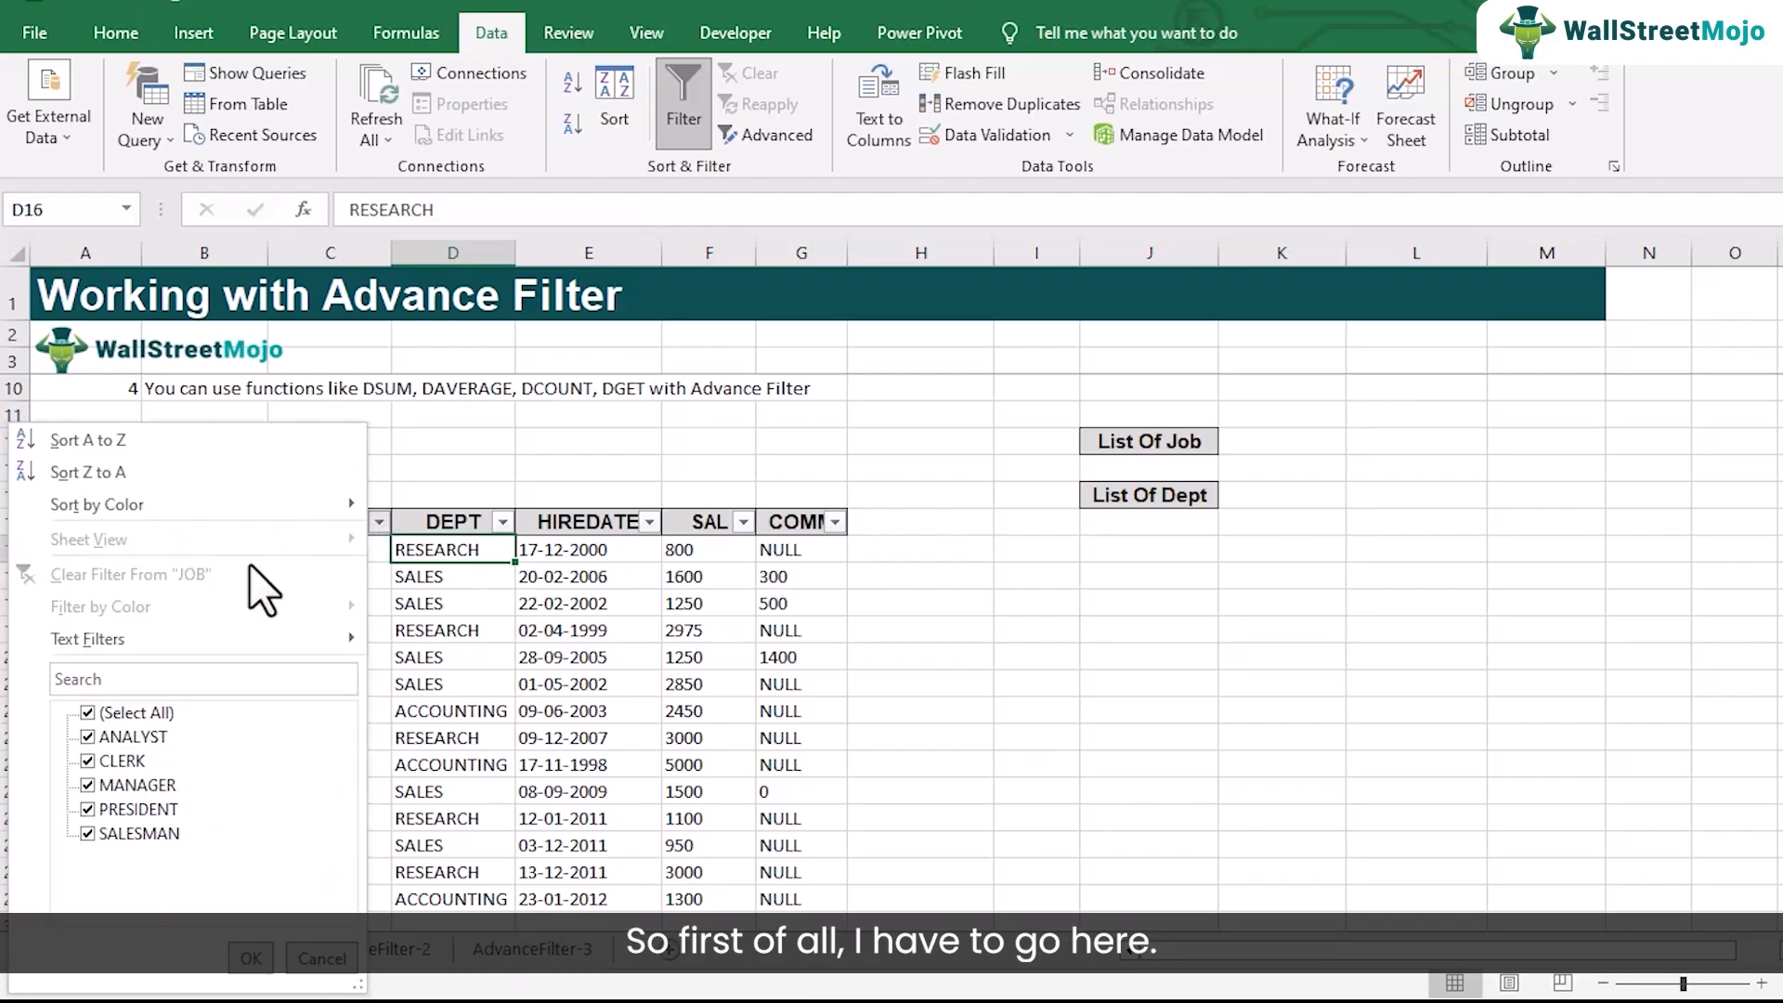
click(125, 711)
click(114, 758)
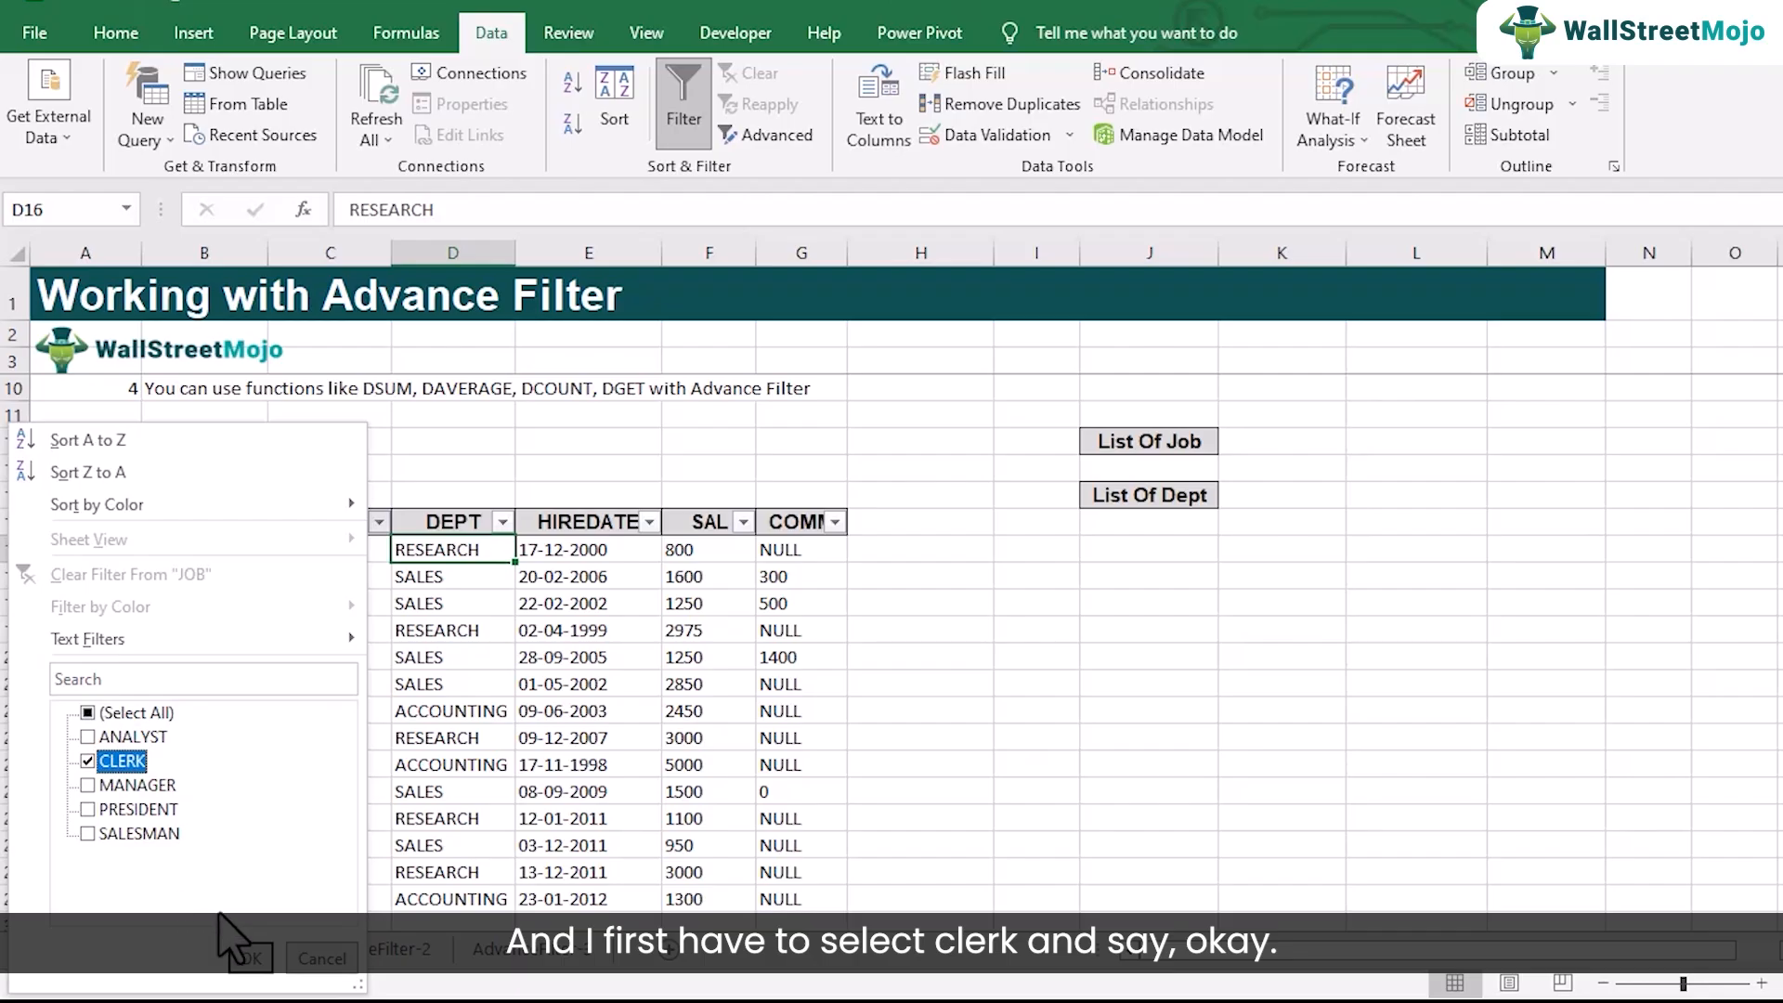
click(248, 962)
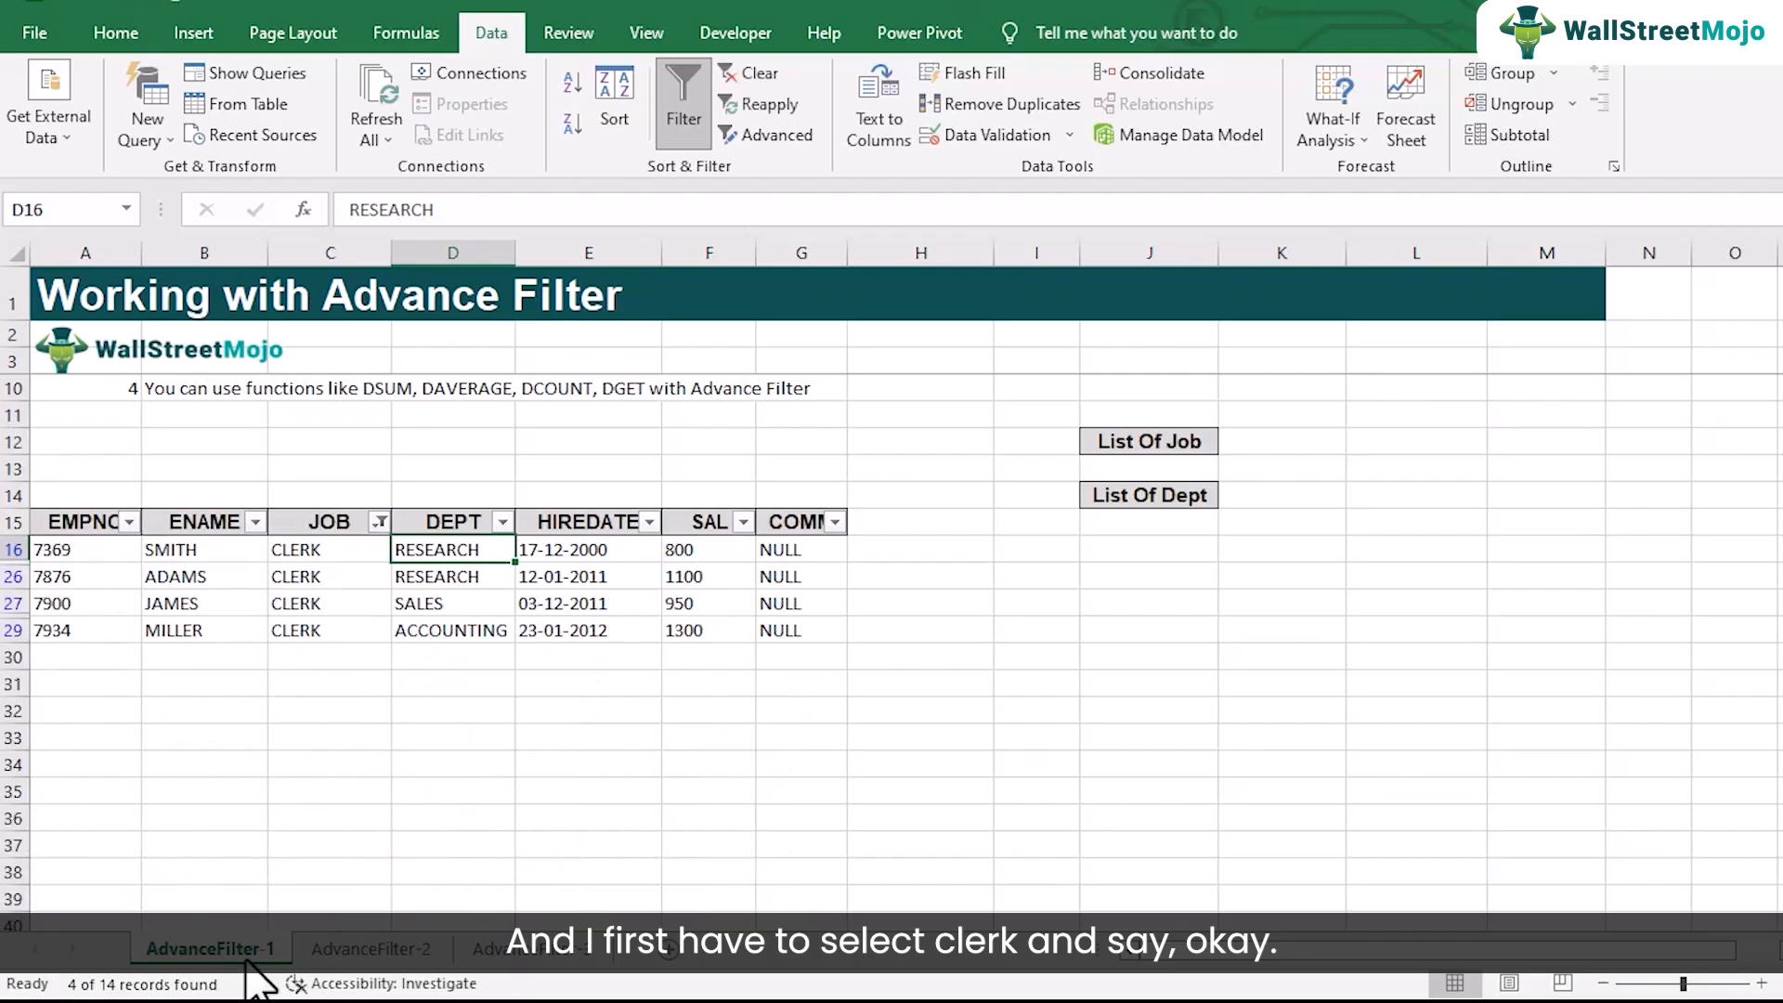
Step: Narrow the clerk rows to the RESEARCH department, and clear both column filters
click(503, 521)
click(269, 712)
click(255, 762)
click(390, 961)
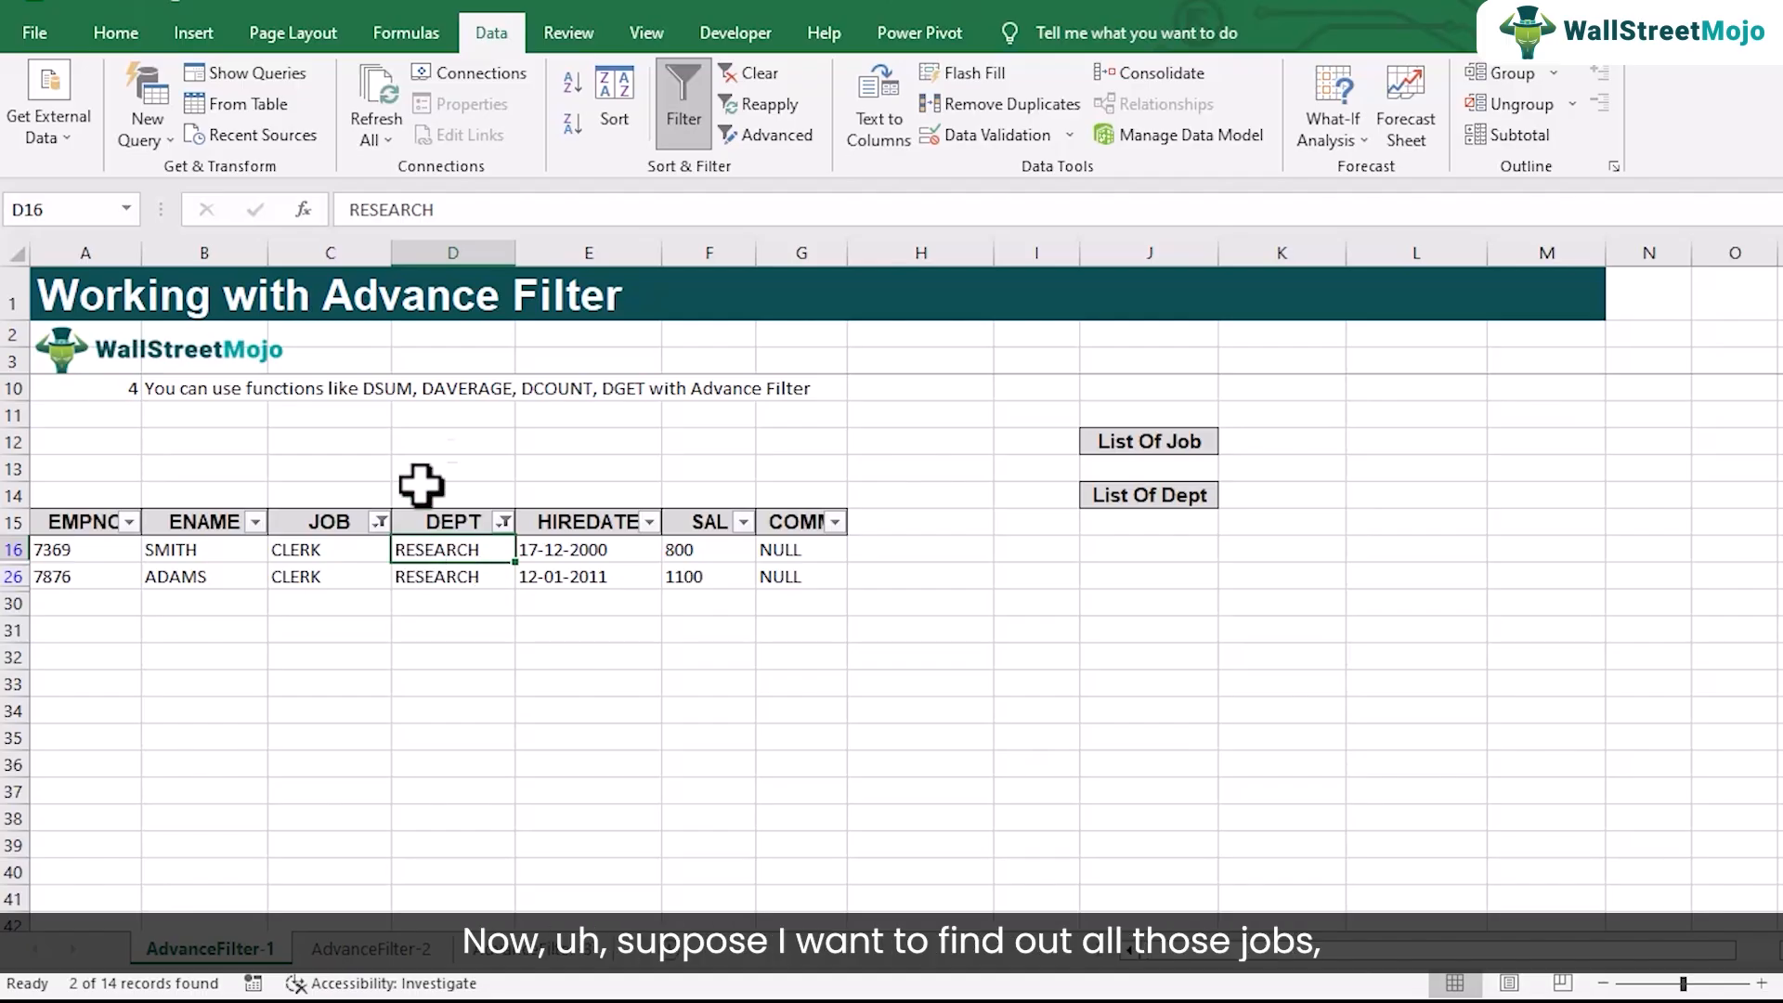
click(752, 73)
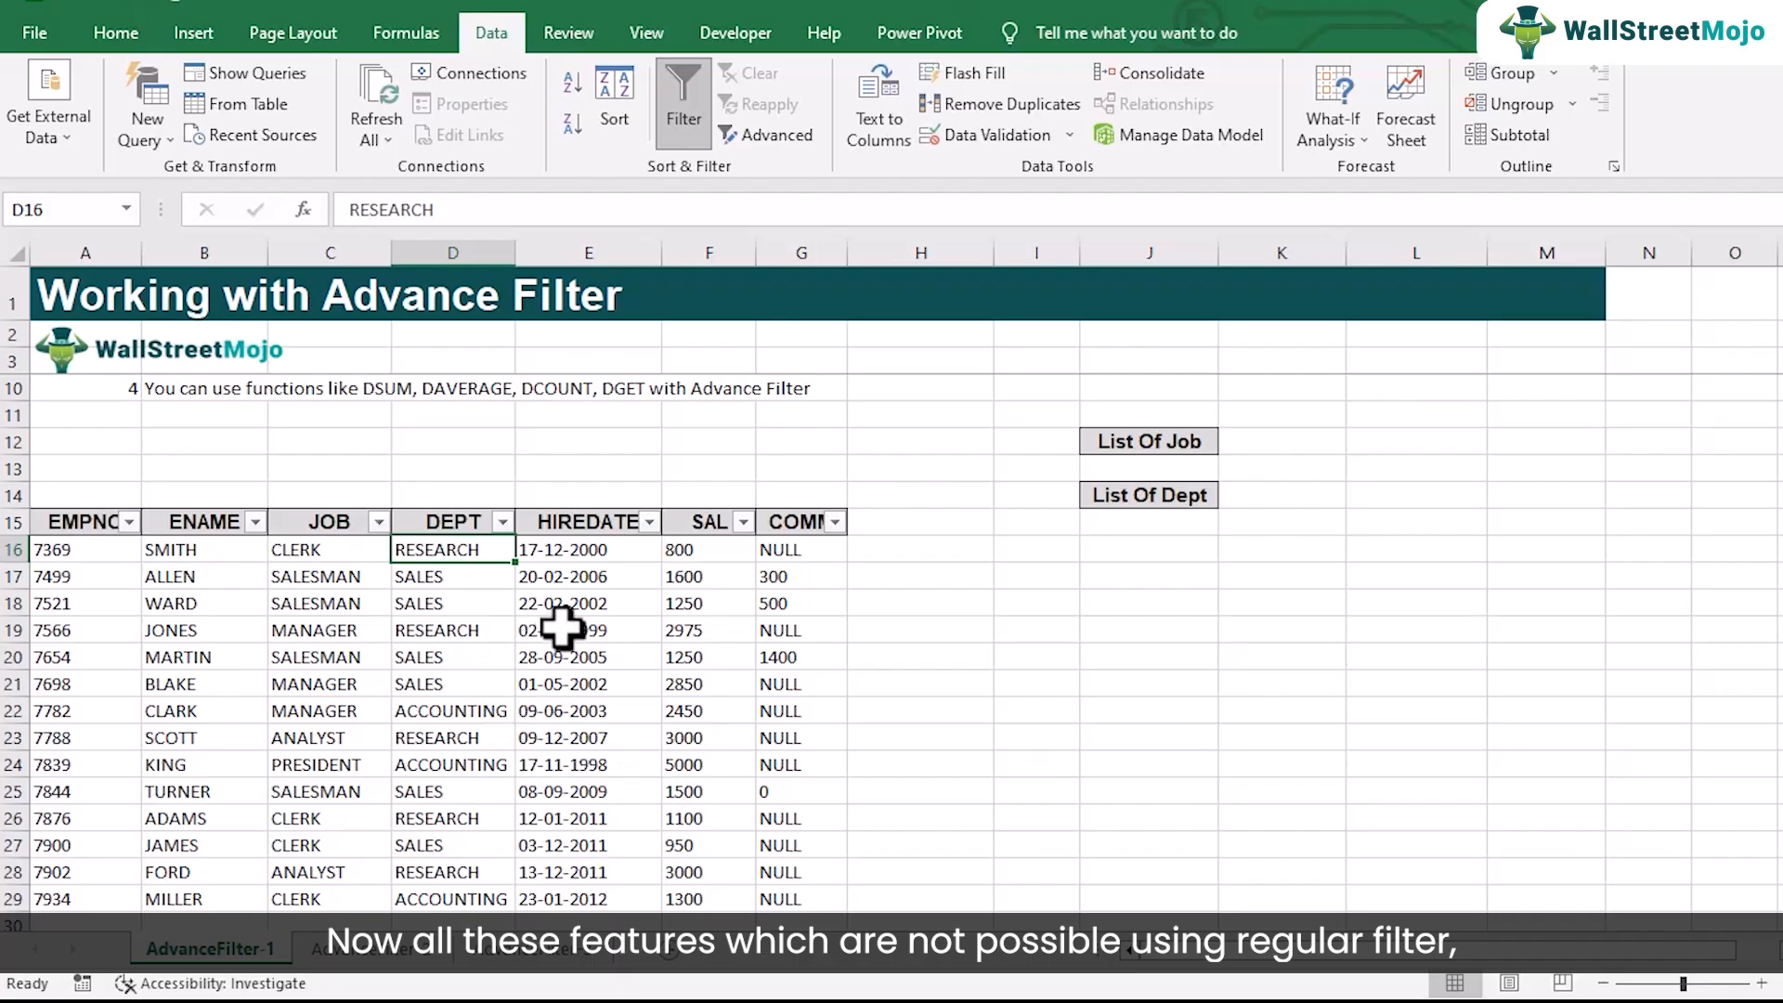
Step: Turn off the regular filter on the employee table
scroll(561, 629, up, 2)
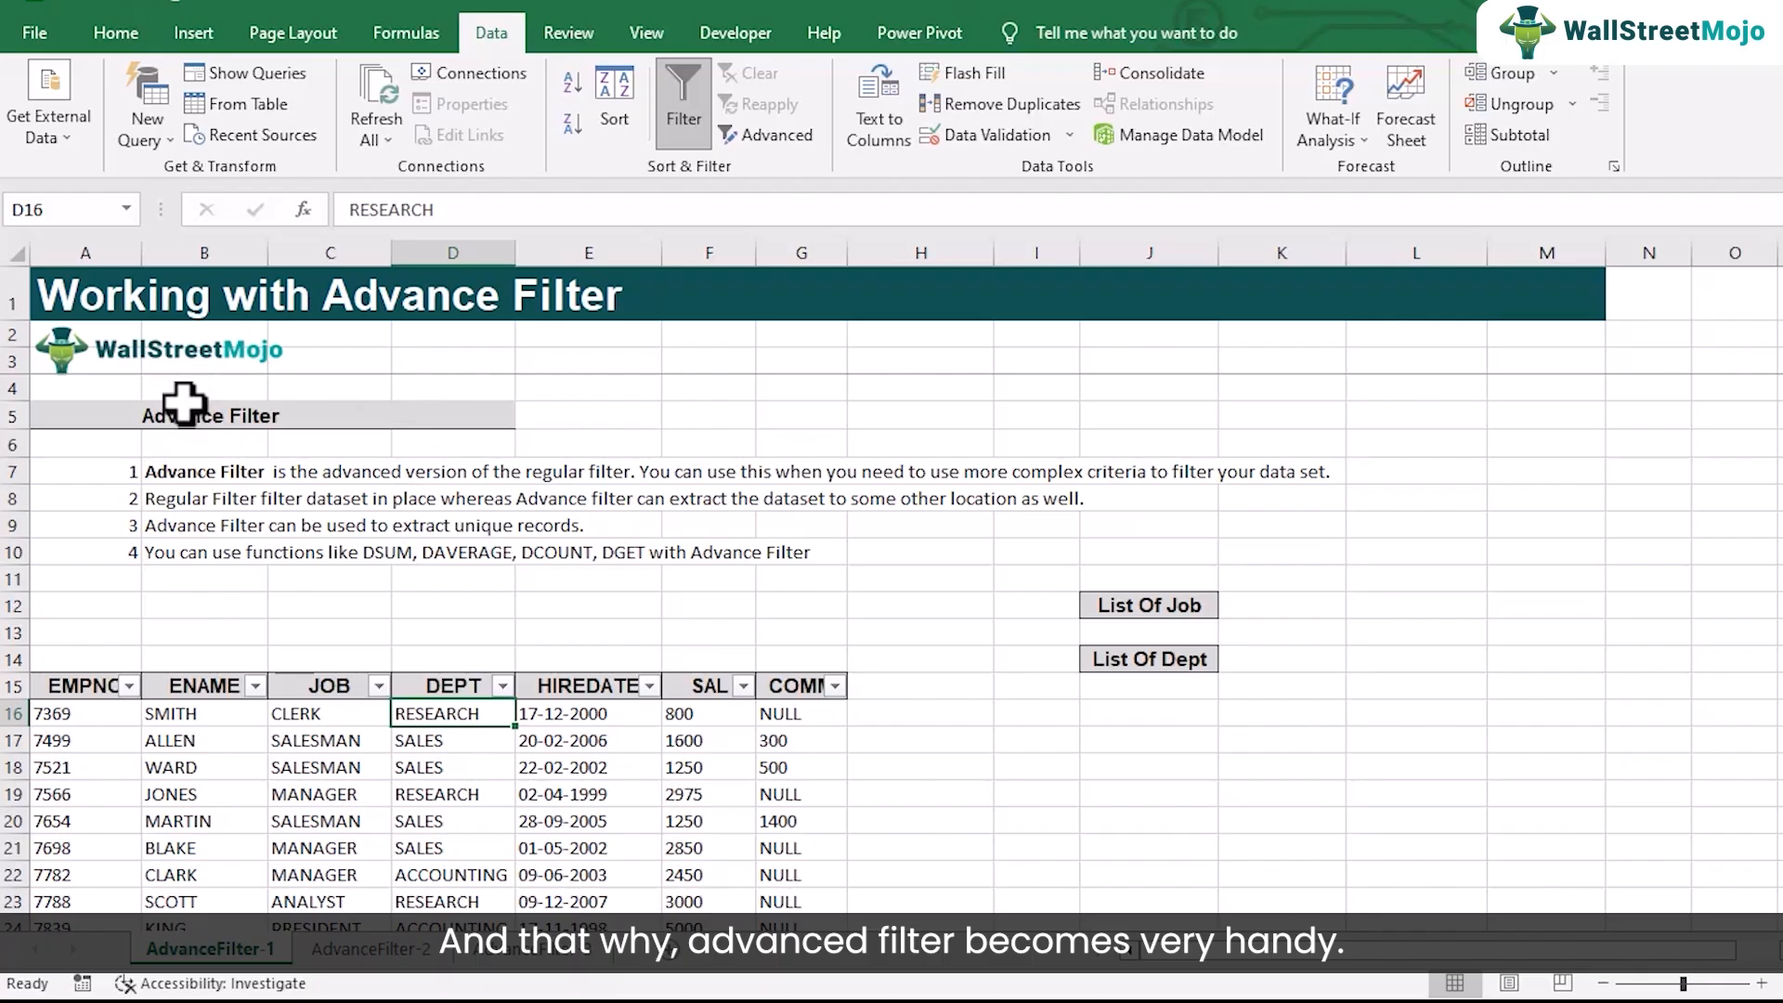
click(684, 109)
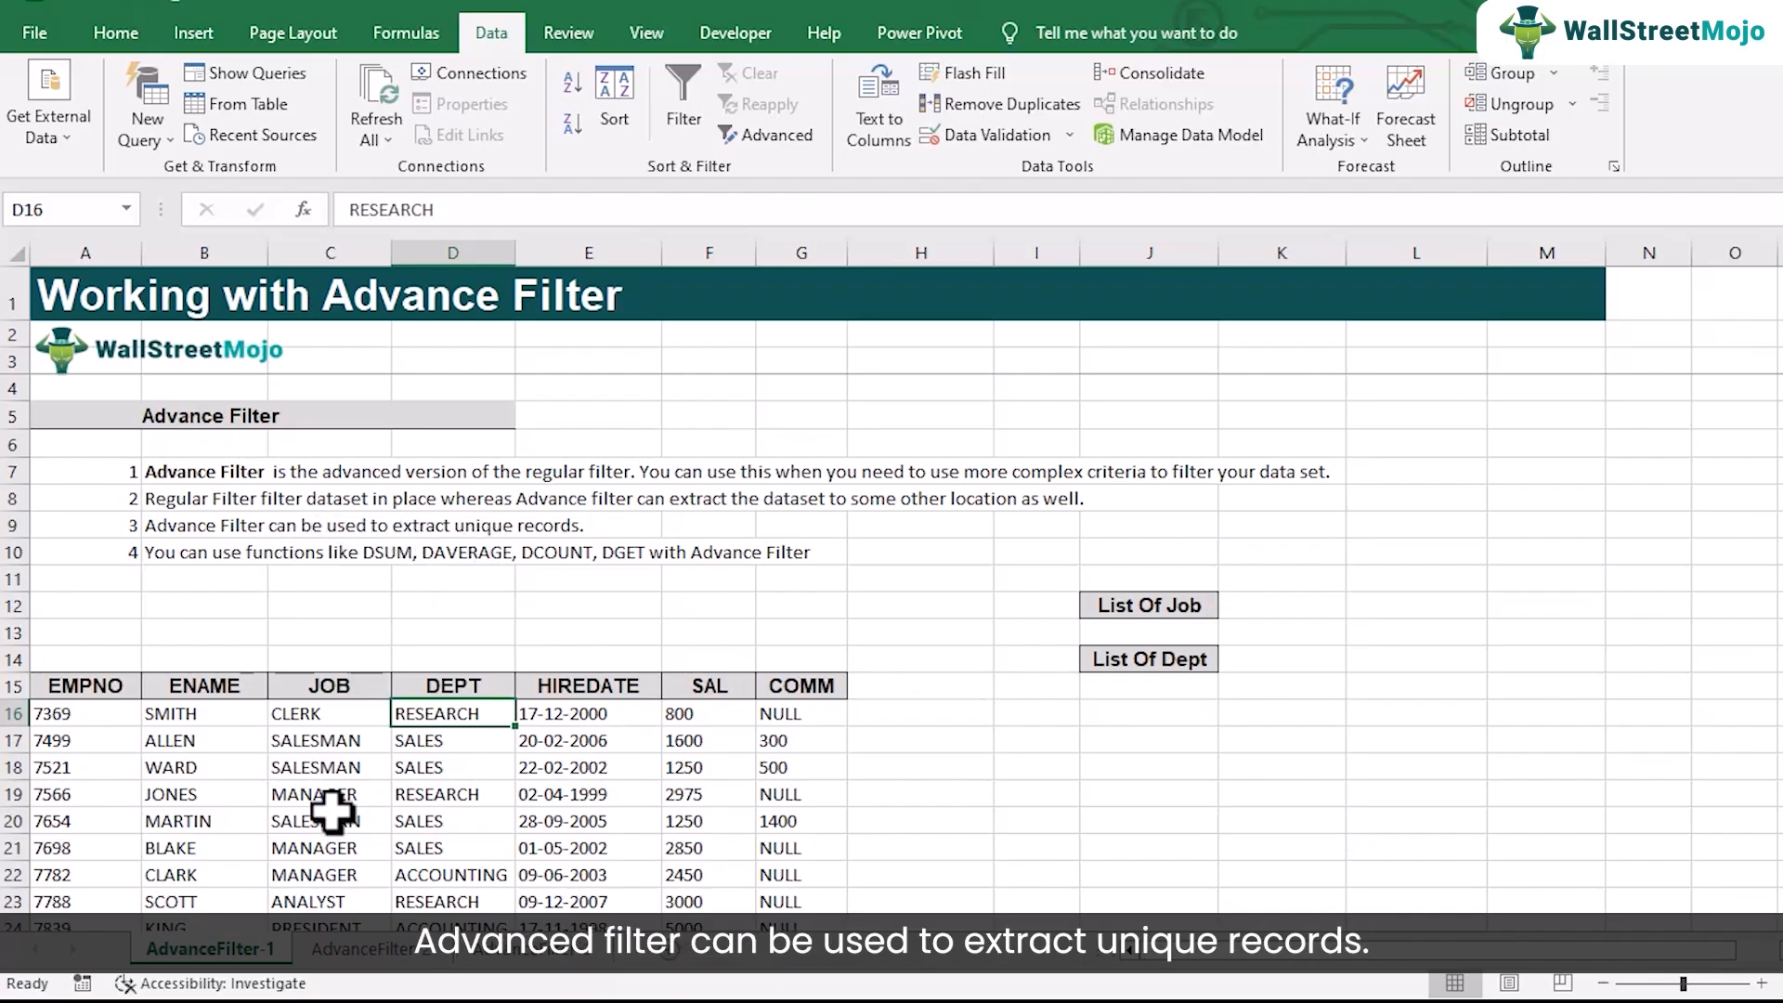
Step: Examine the JOB column's entries and select the empty cell K12 beside List Of Job as the place for a job list
scroll(334, 806, down, 2)
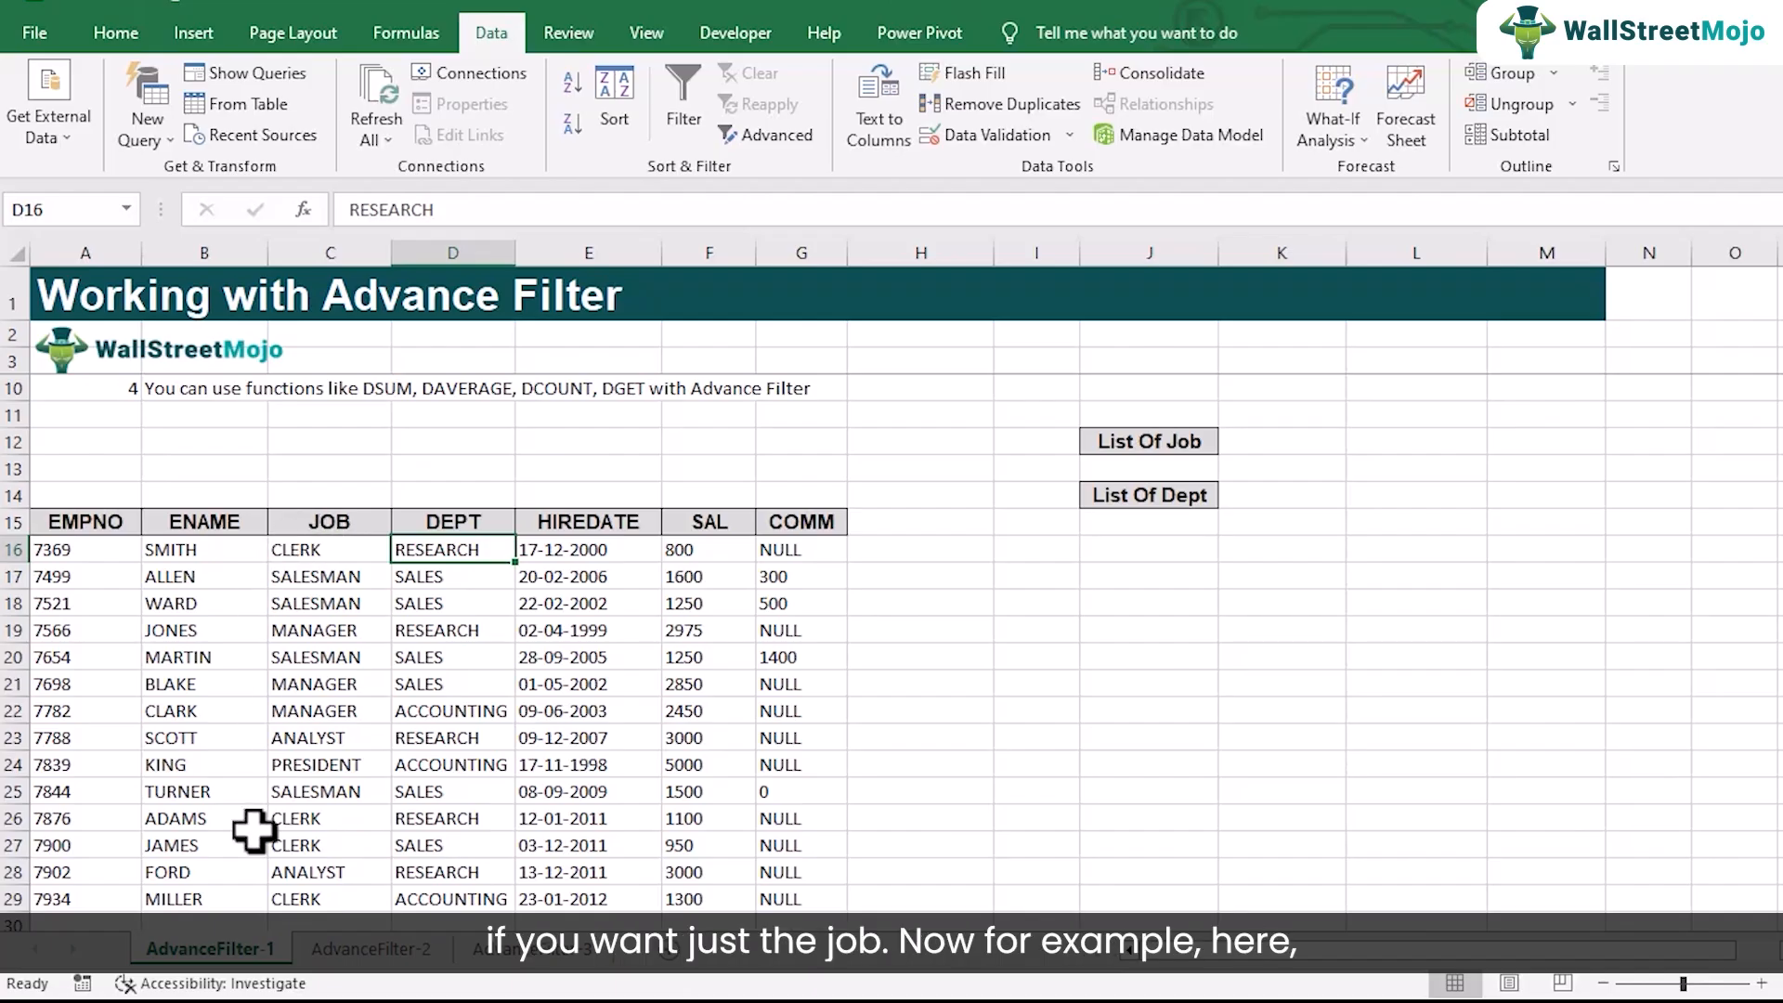
scroll(410, 650, down, 2)
scroll(411, 697, up, 4)
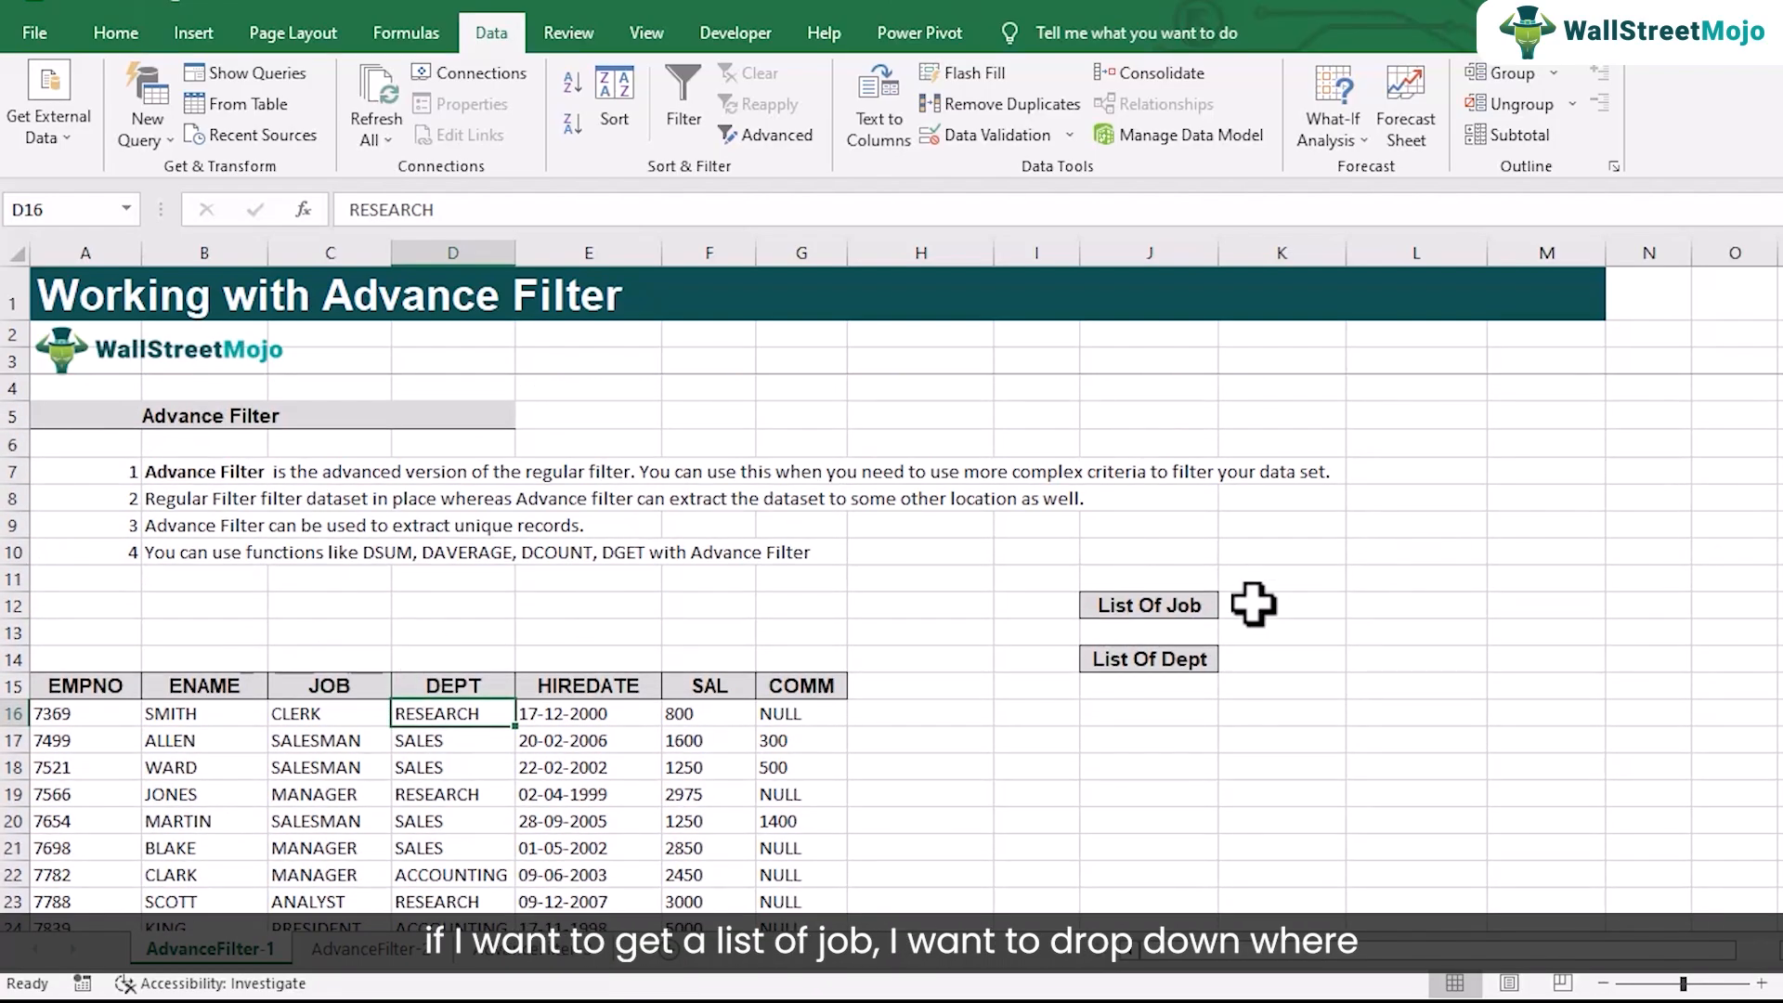
click(1254, 604)
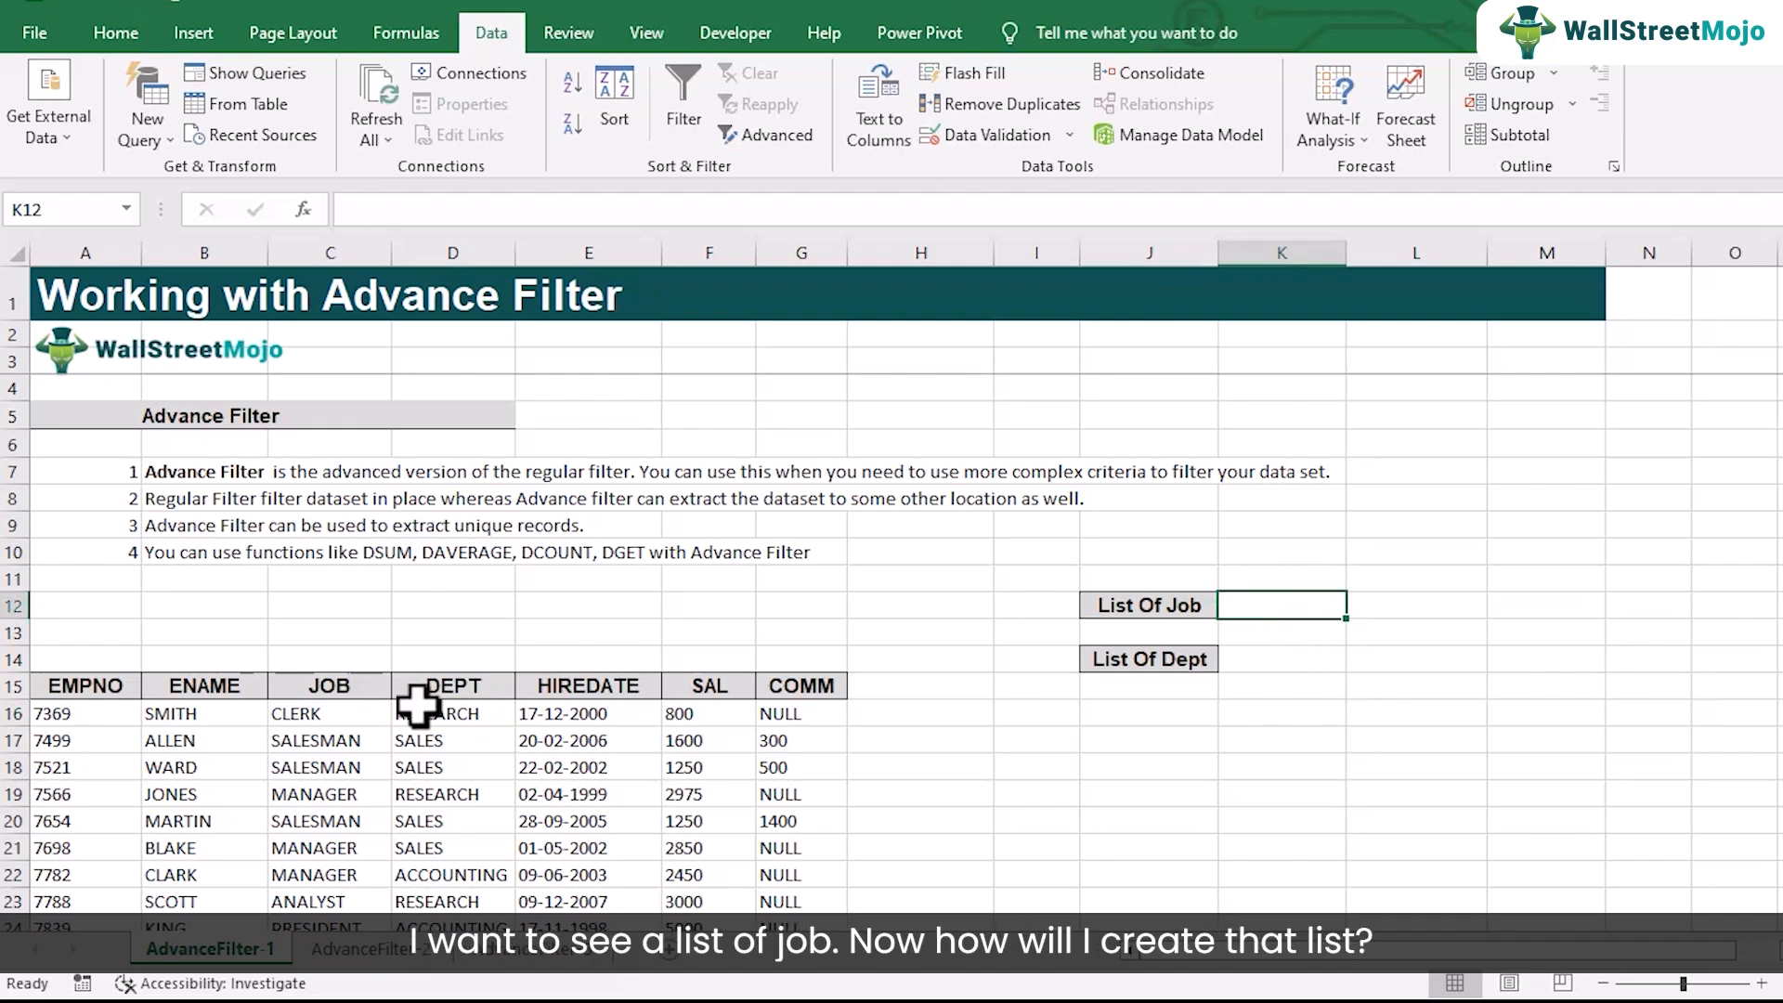
scroll(417, 705, down, 3)
scroll(1142, 672, up, 2)
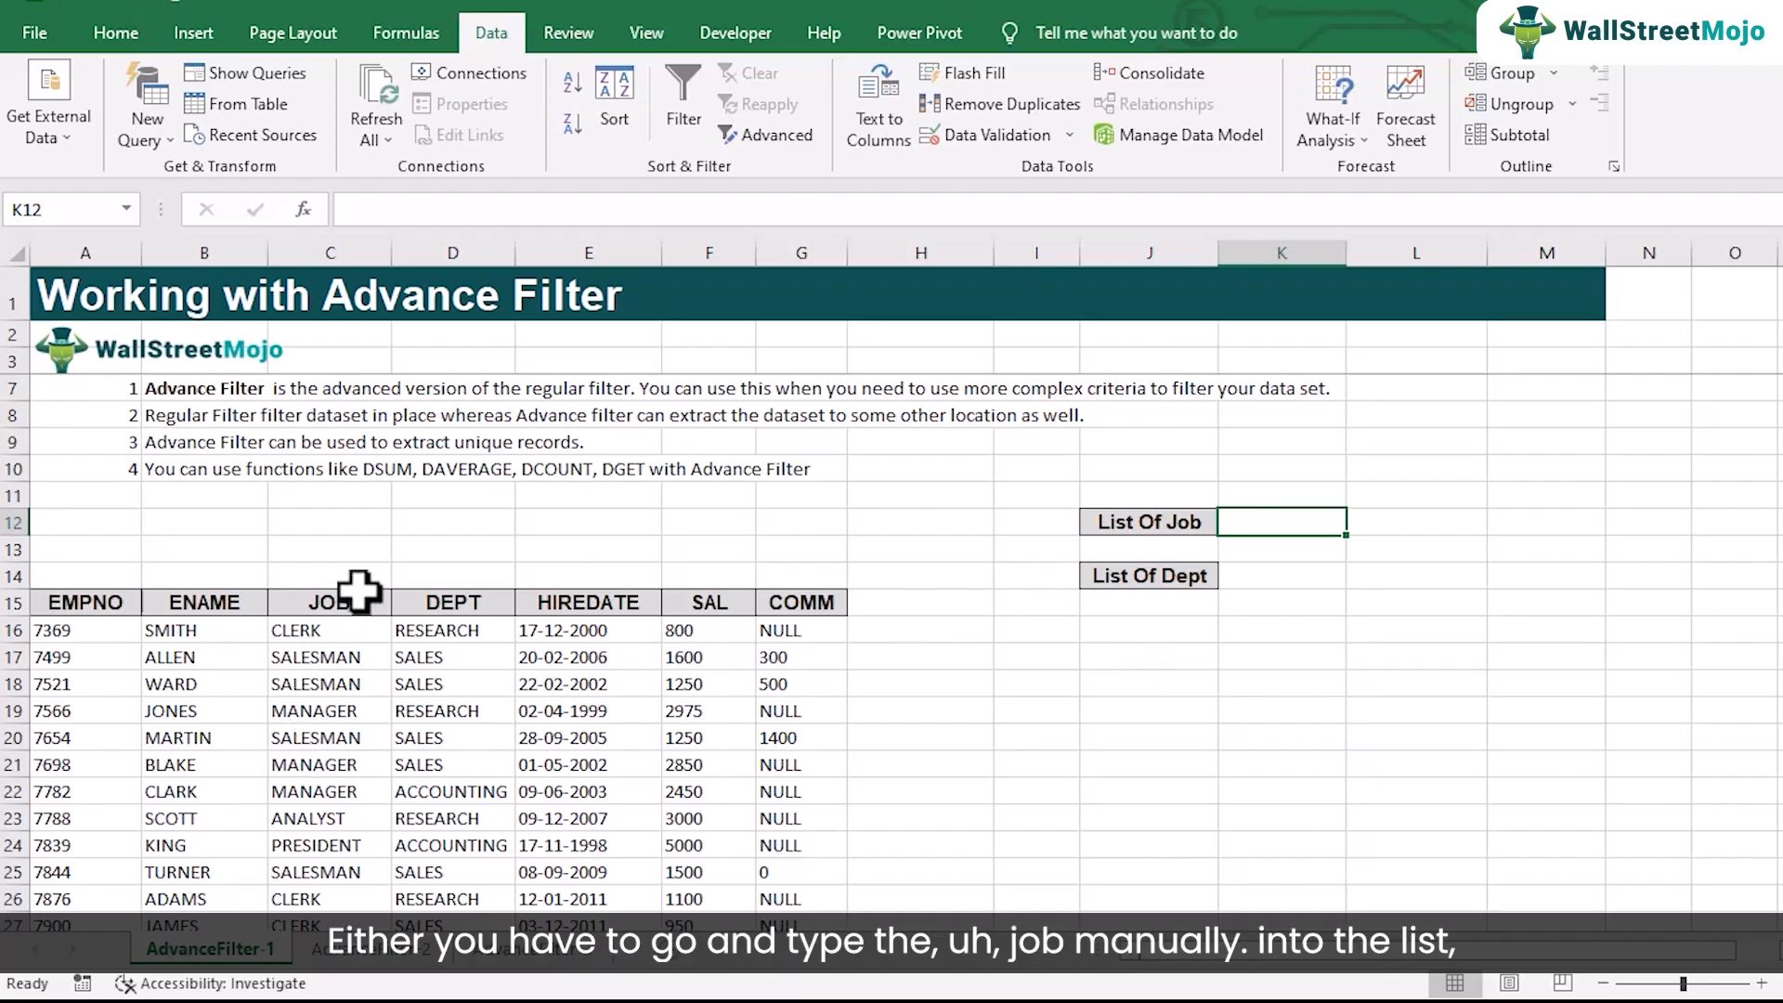
click(976, 293)
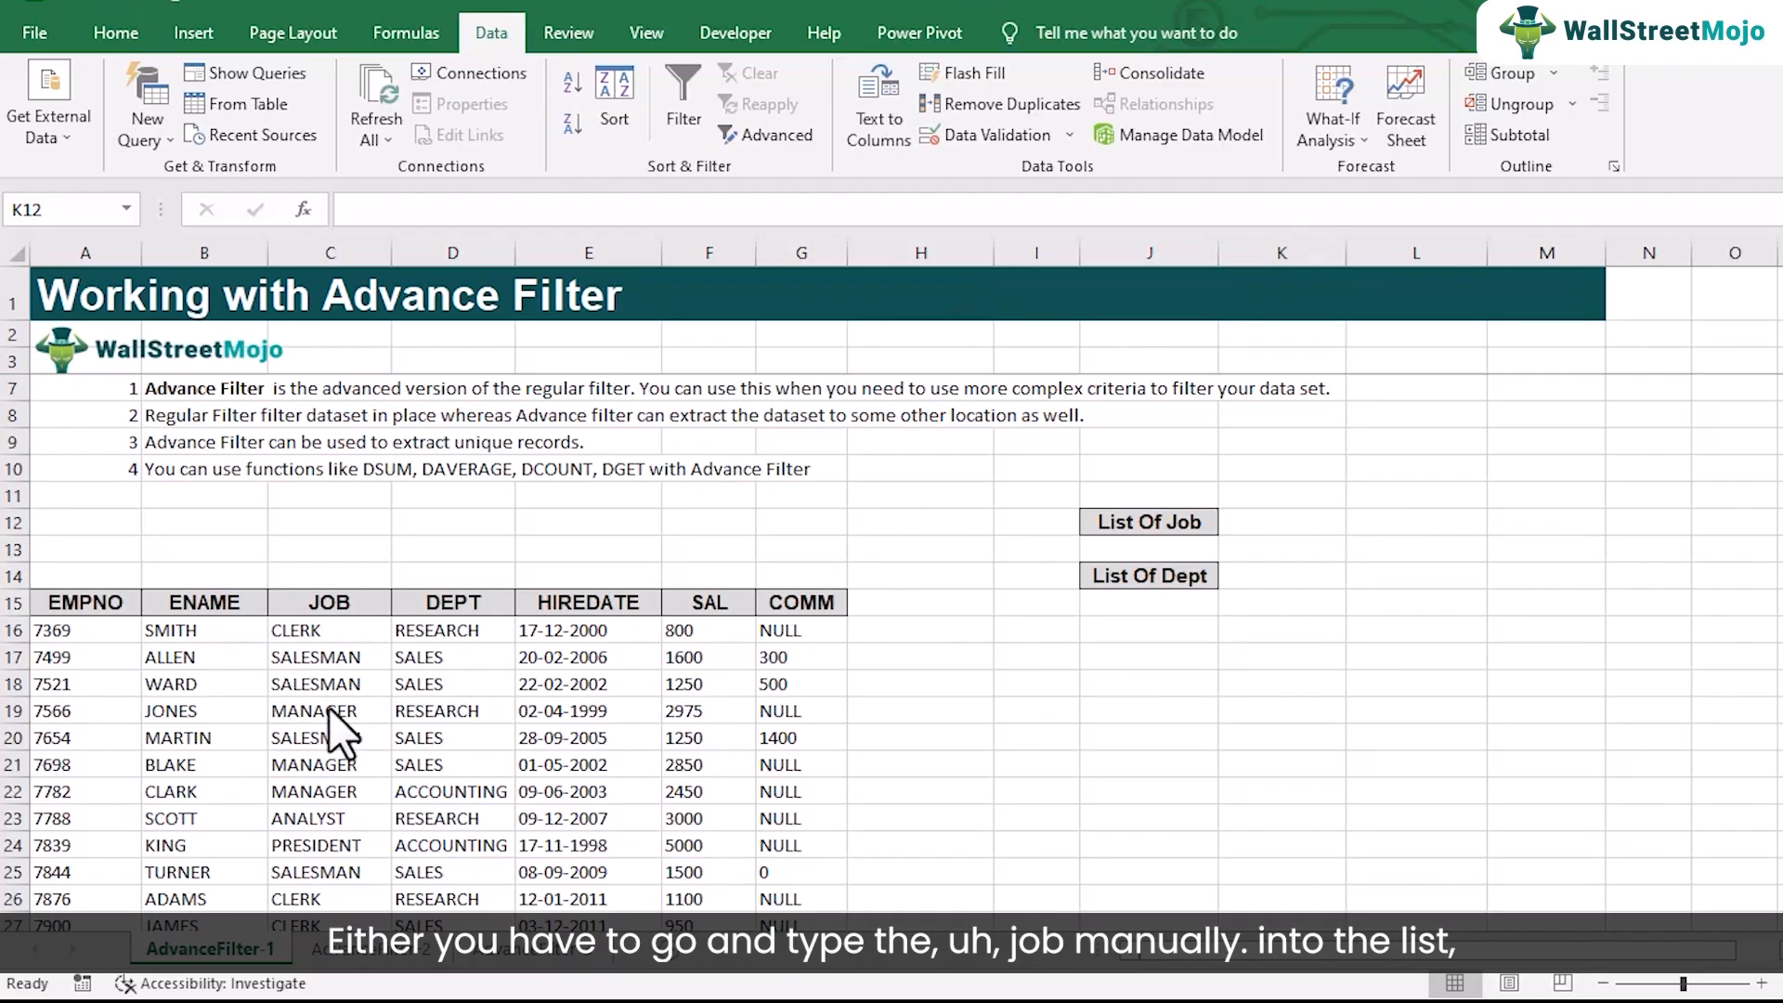
scroll(328, 709, down, 2)
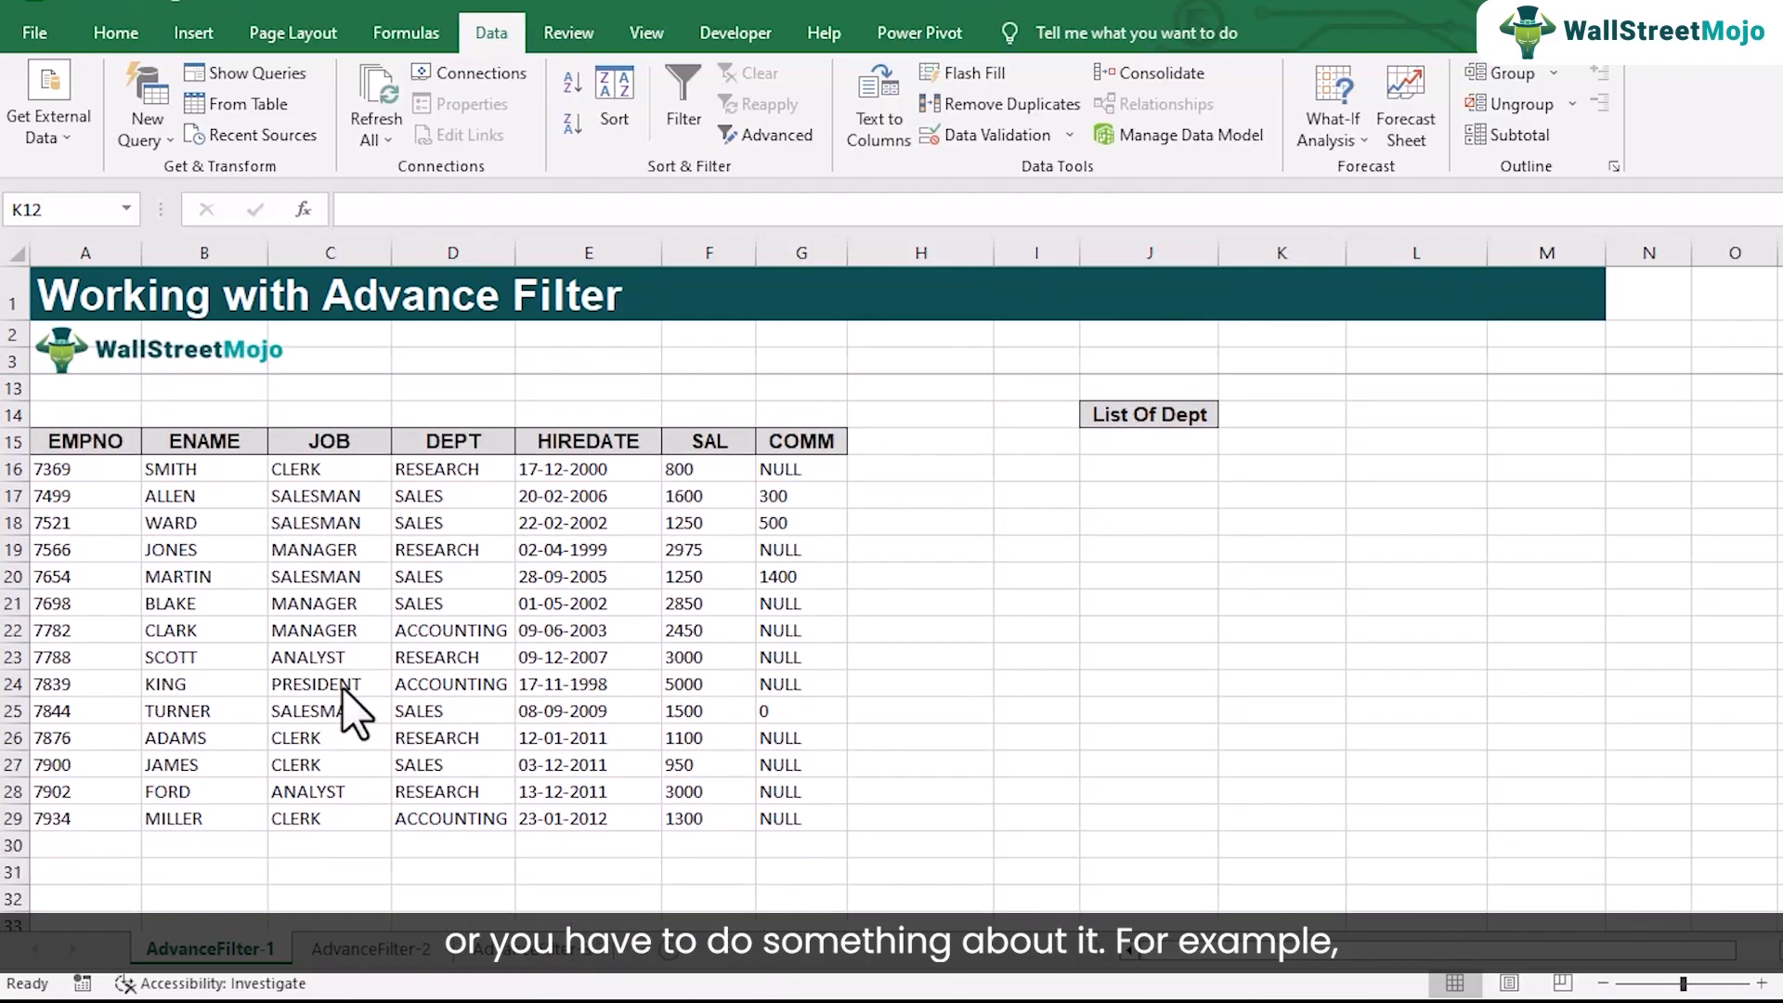
scroll(667, 686, up, 2)
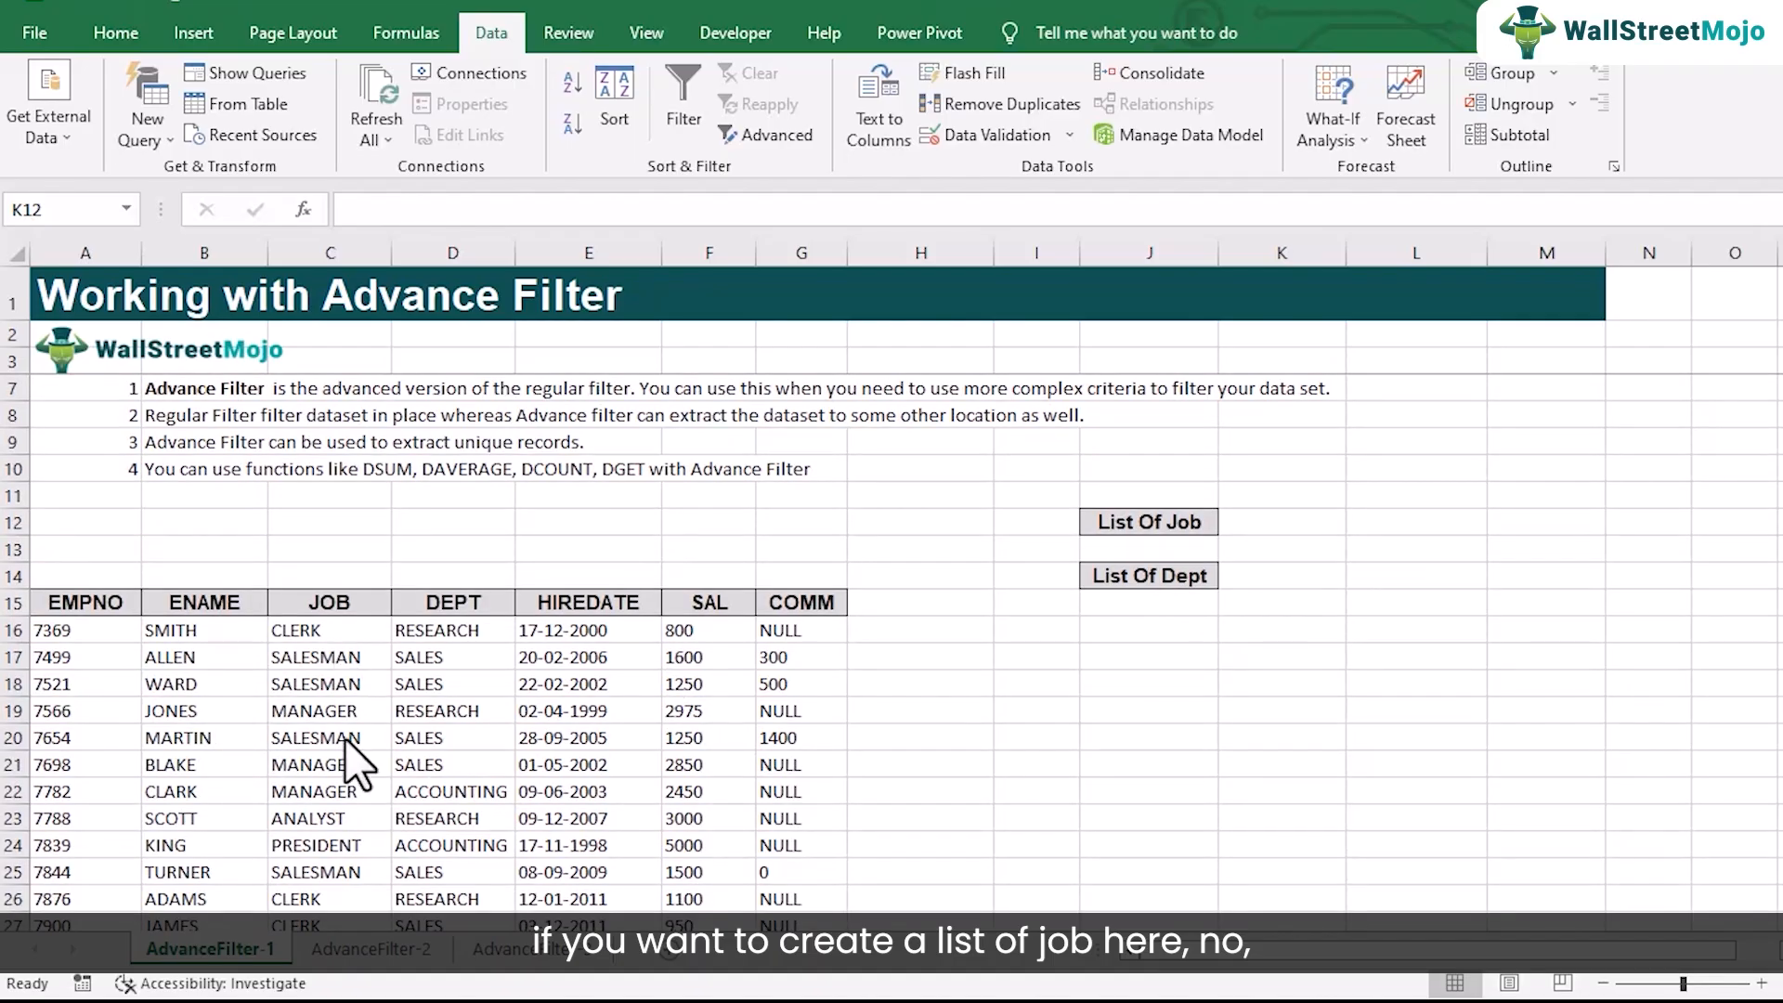
Step: Give cell K12 a list validation sourced from the table's job entries C16:C29, and check its dropdown for repeated jobs
scroll(344, 738, down, 1)
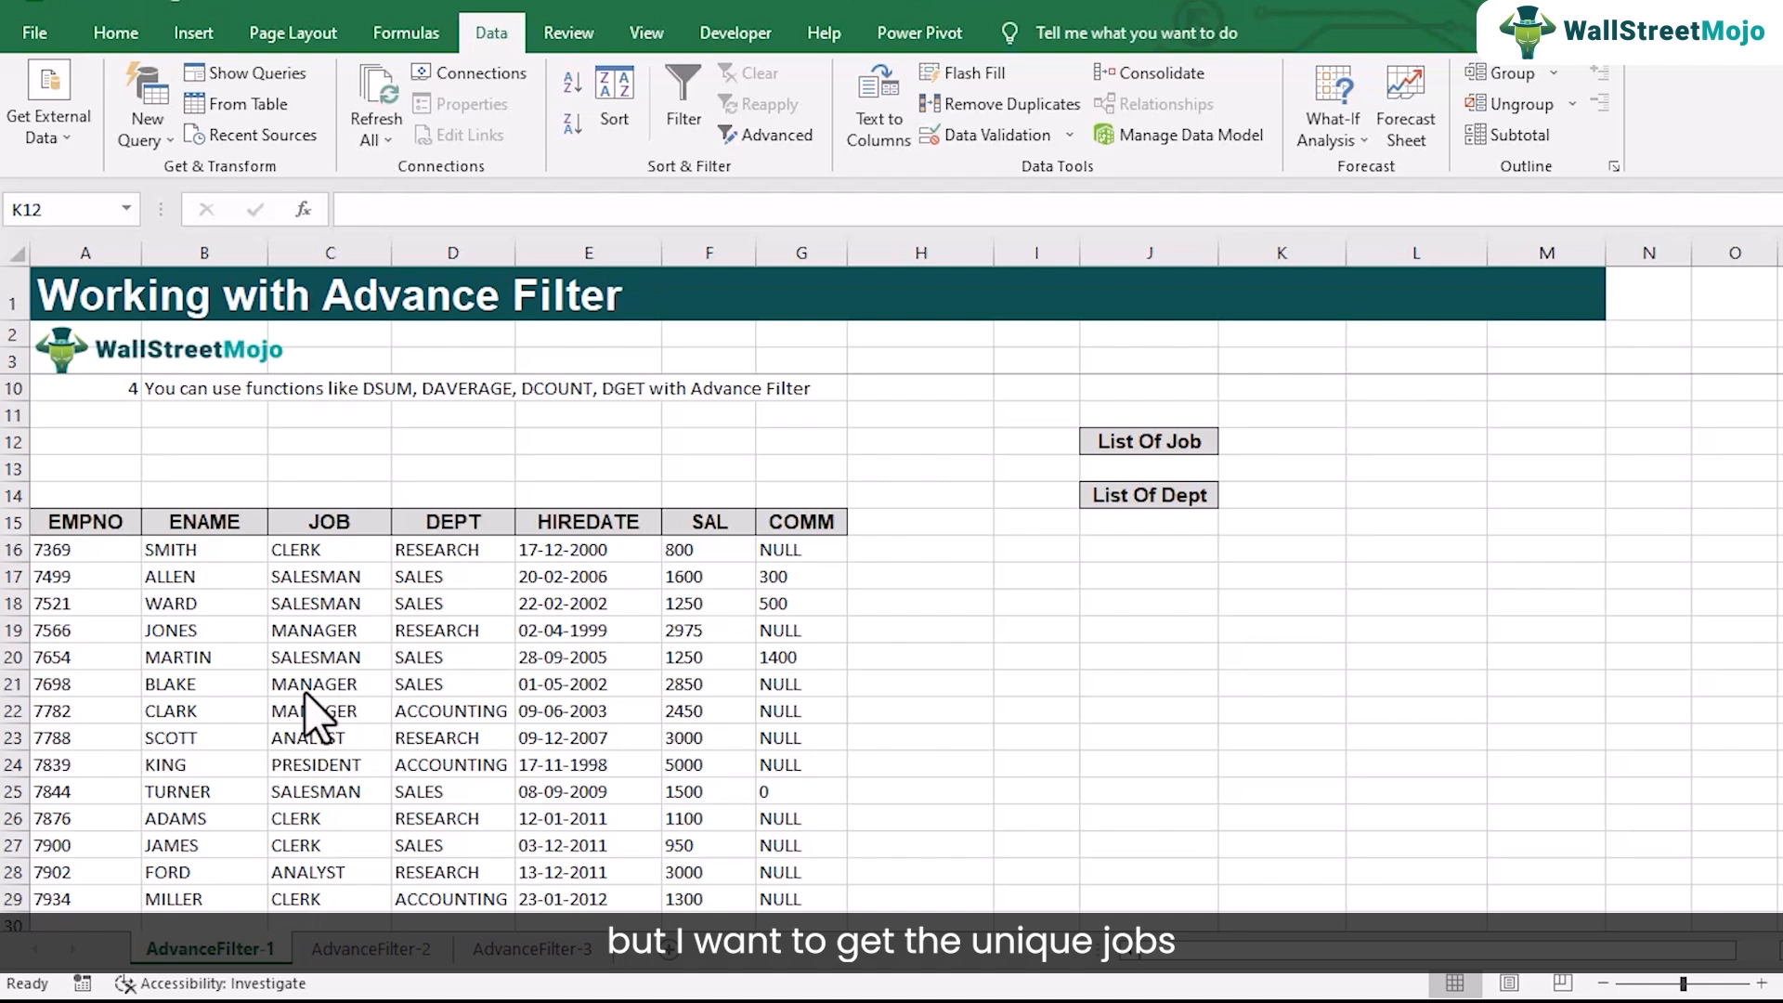
click(1263, 448)
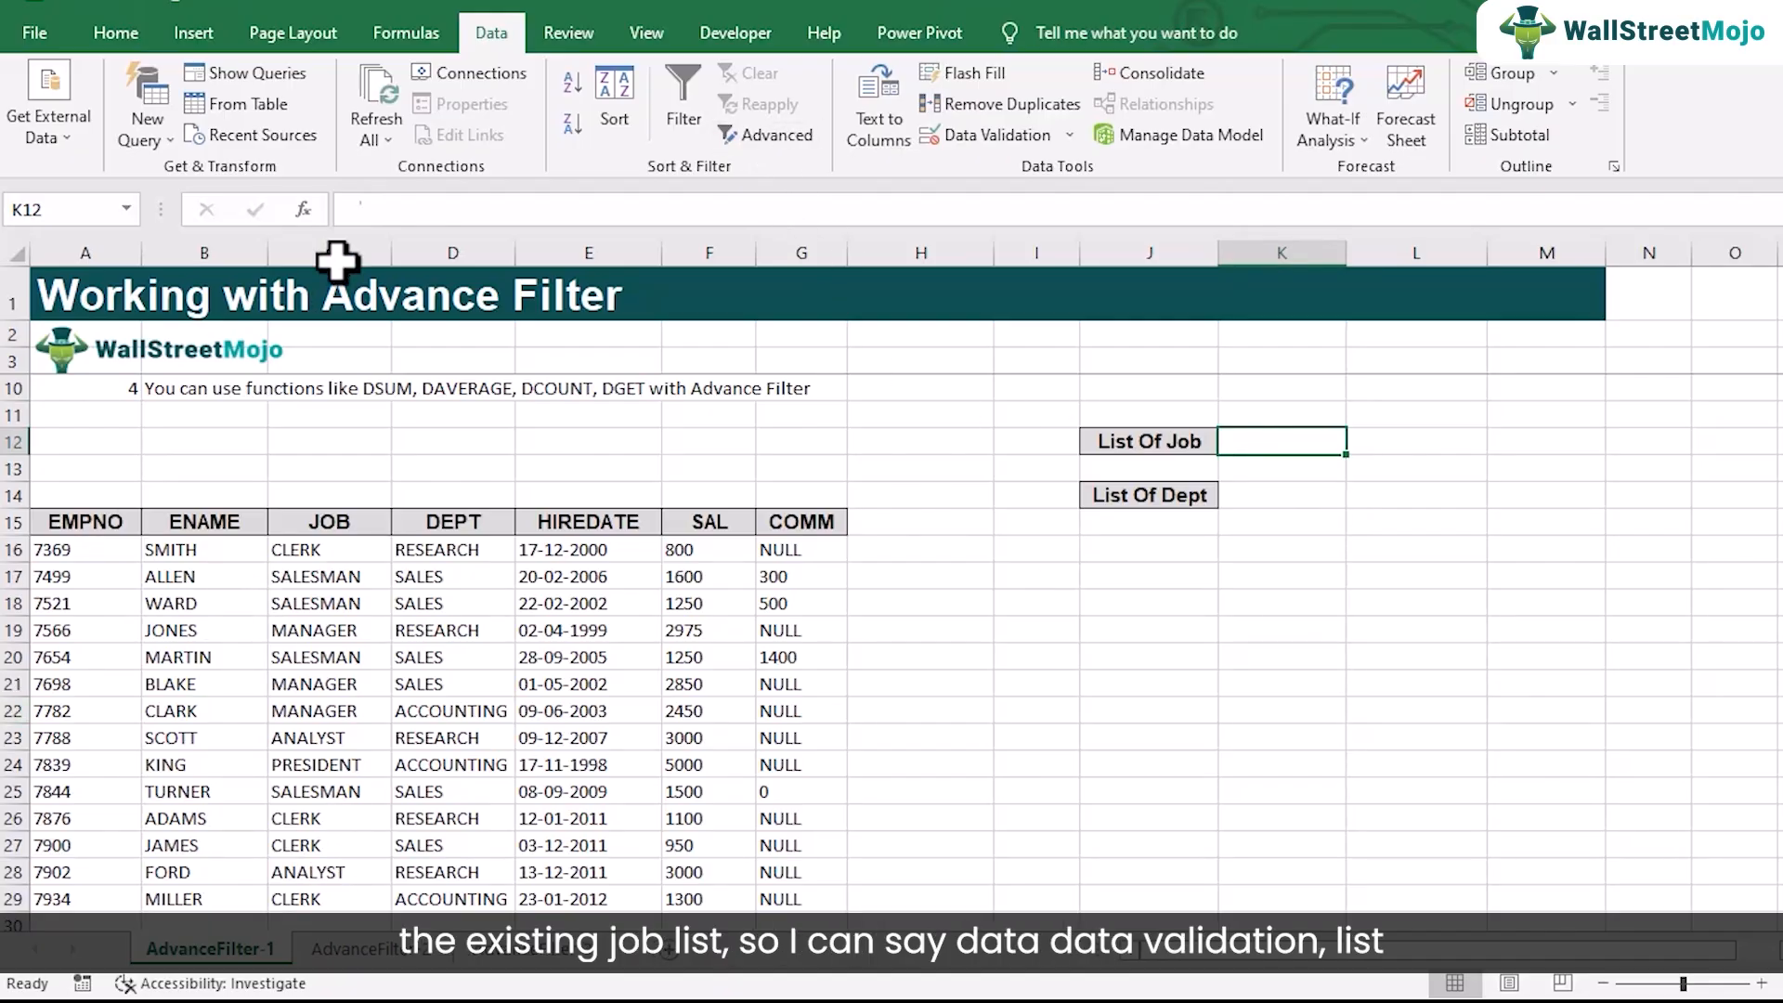
click(1028, 136)
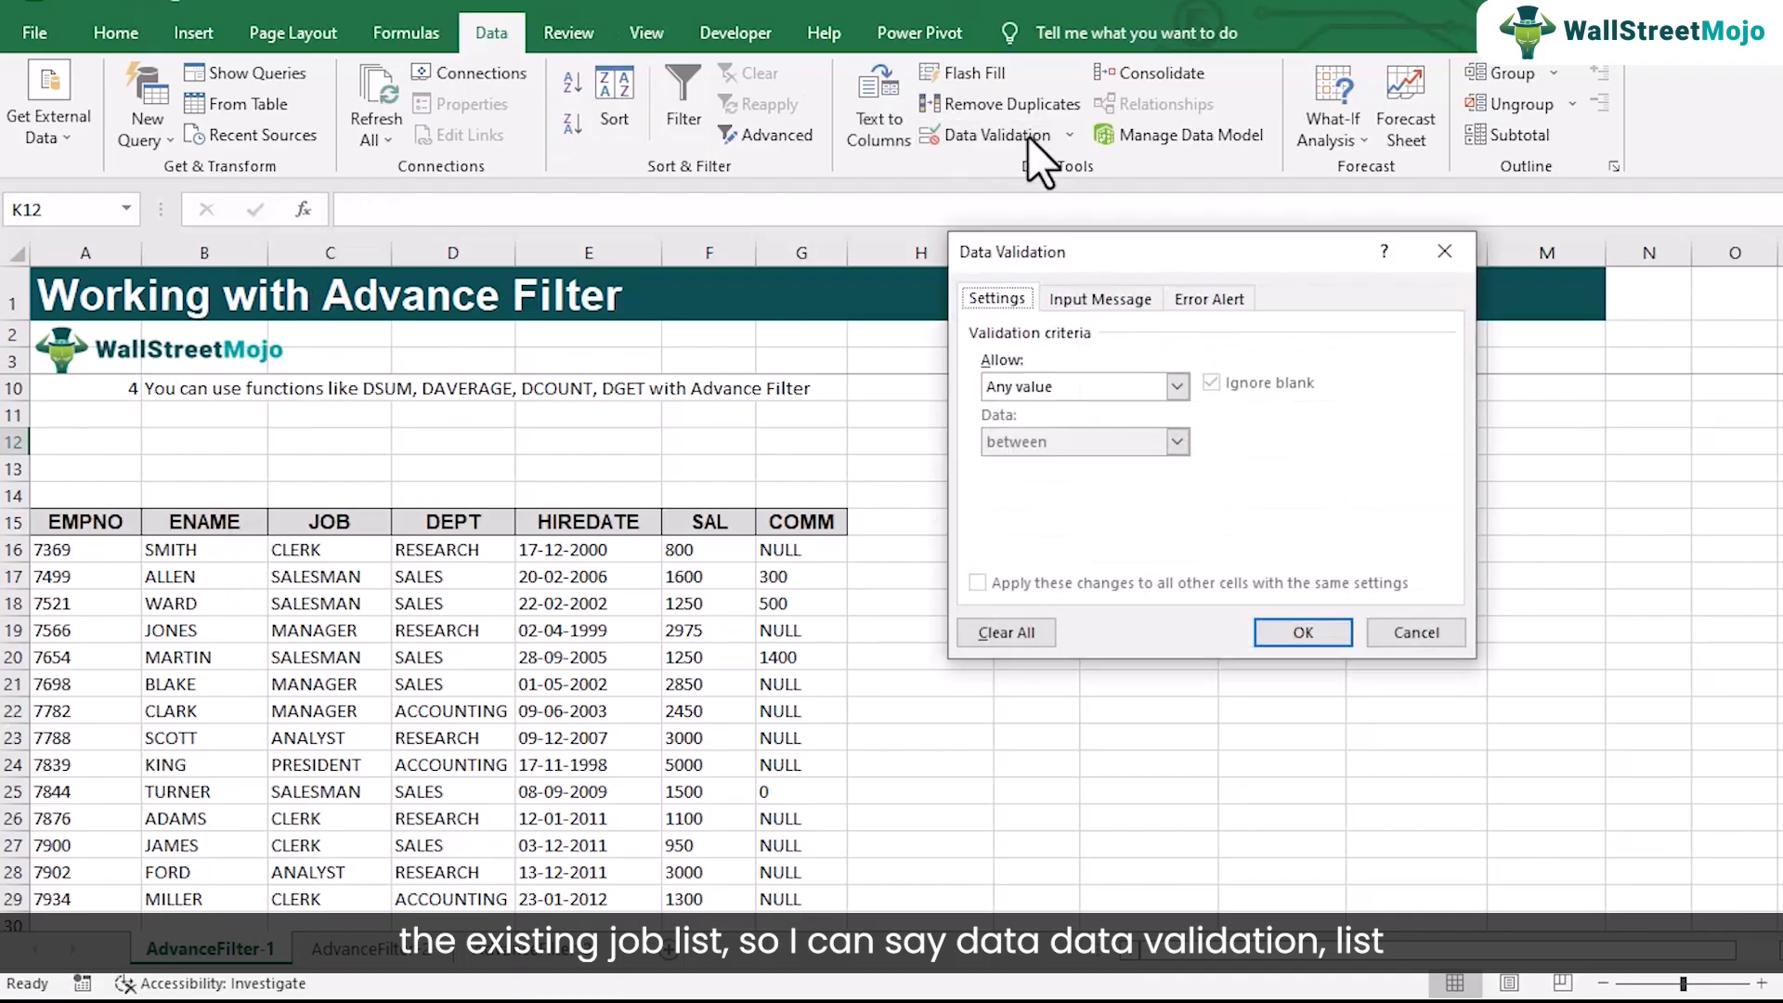
click(1177, 386)
click(1127, 465)
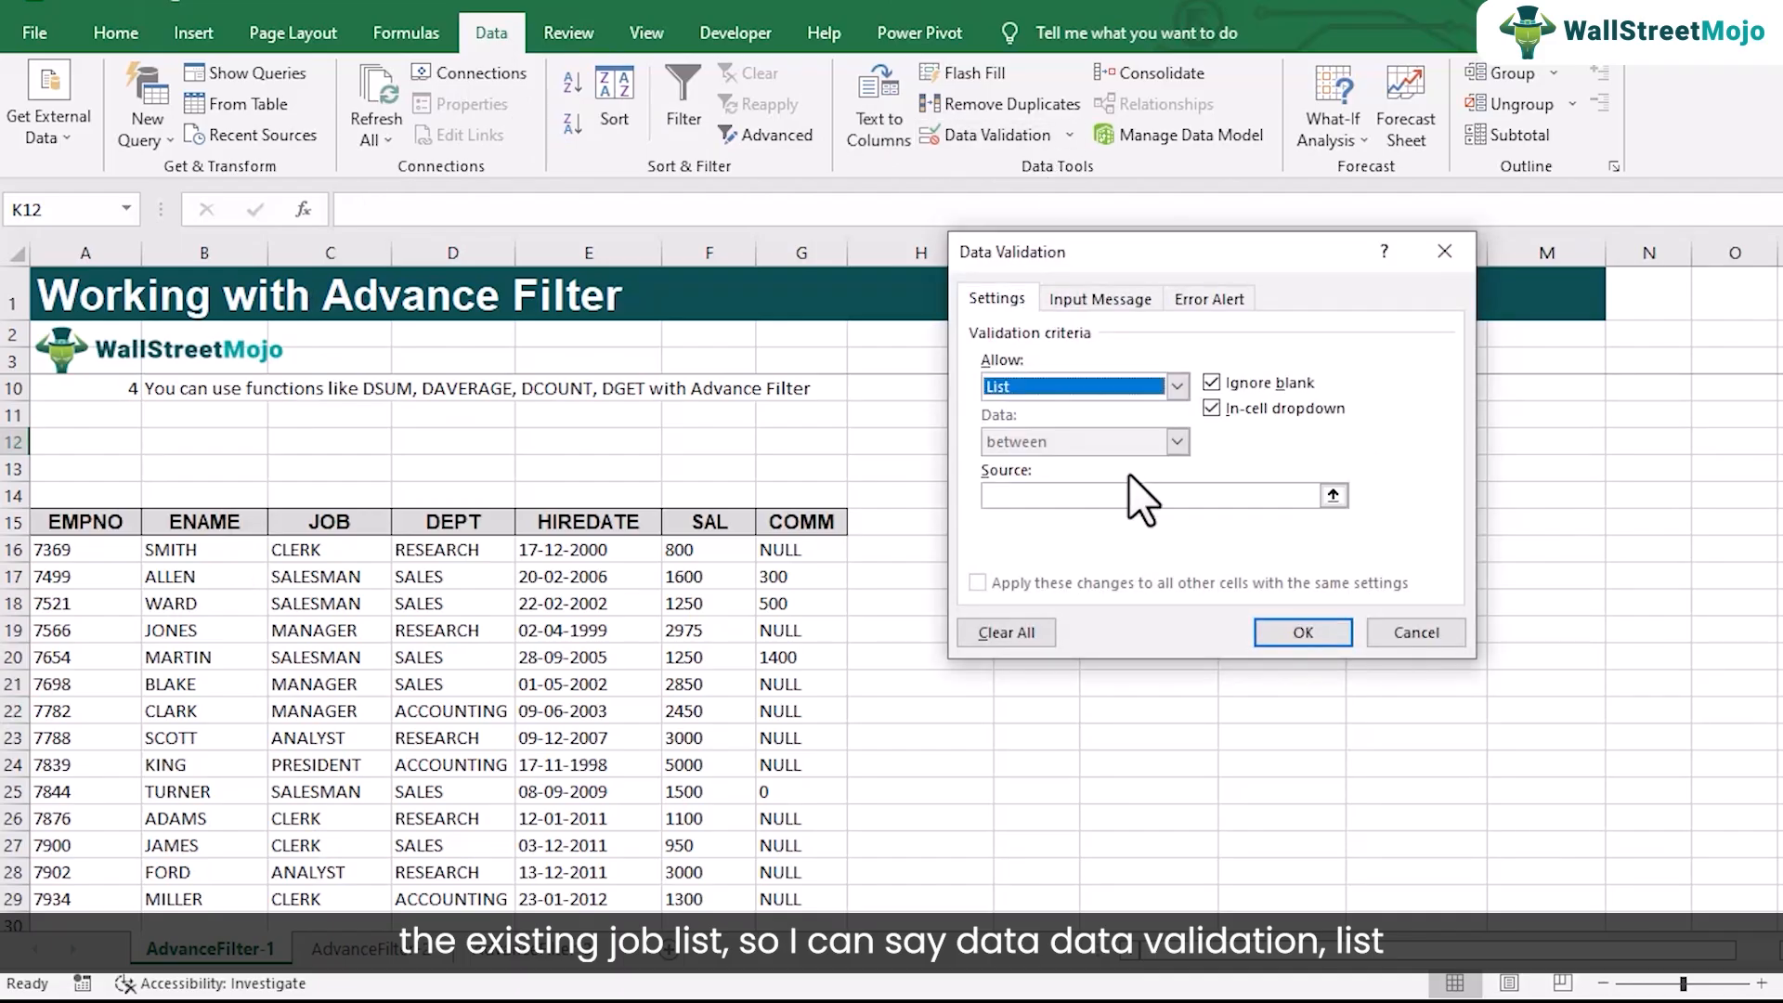
click(1135, 495)
drag(359, 557, 332, 901)
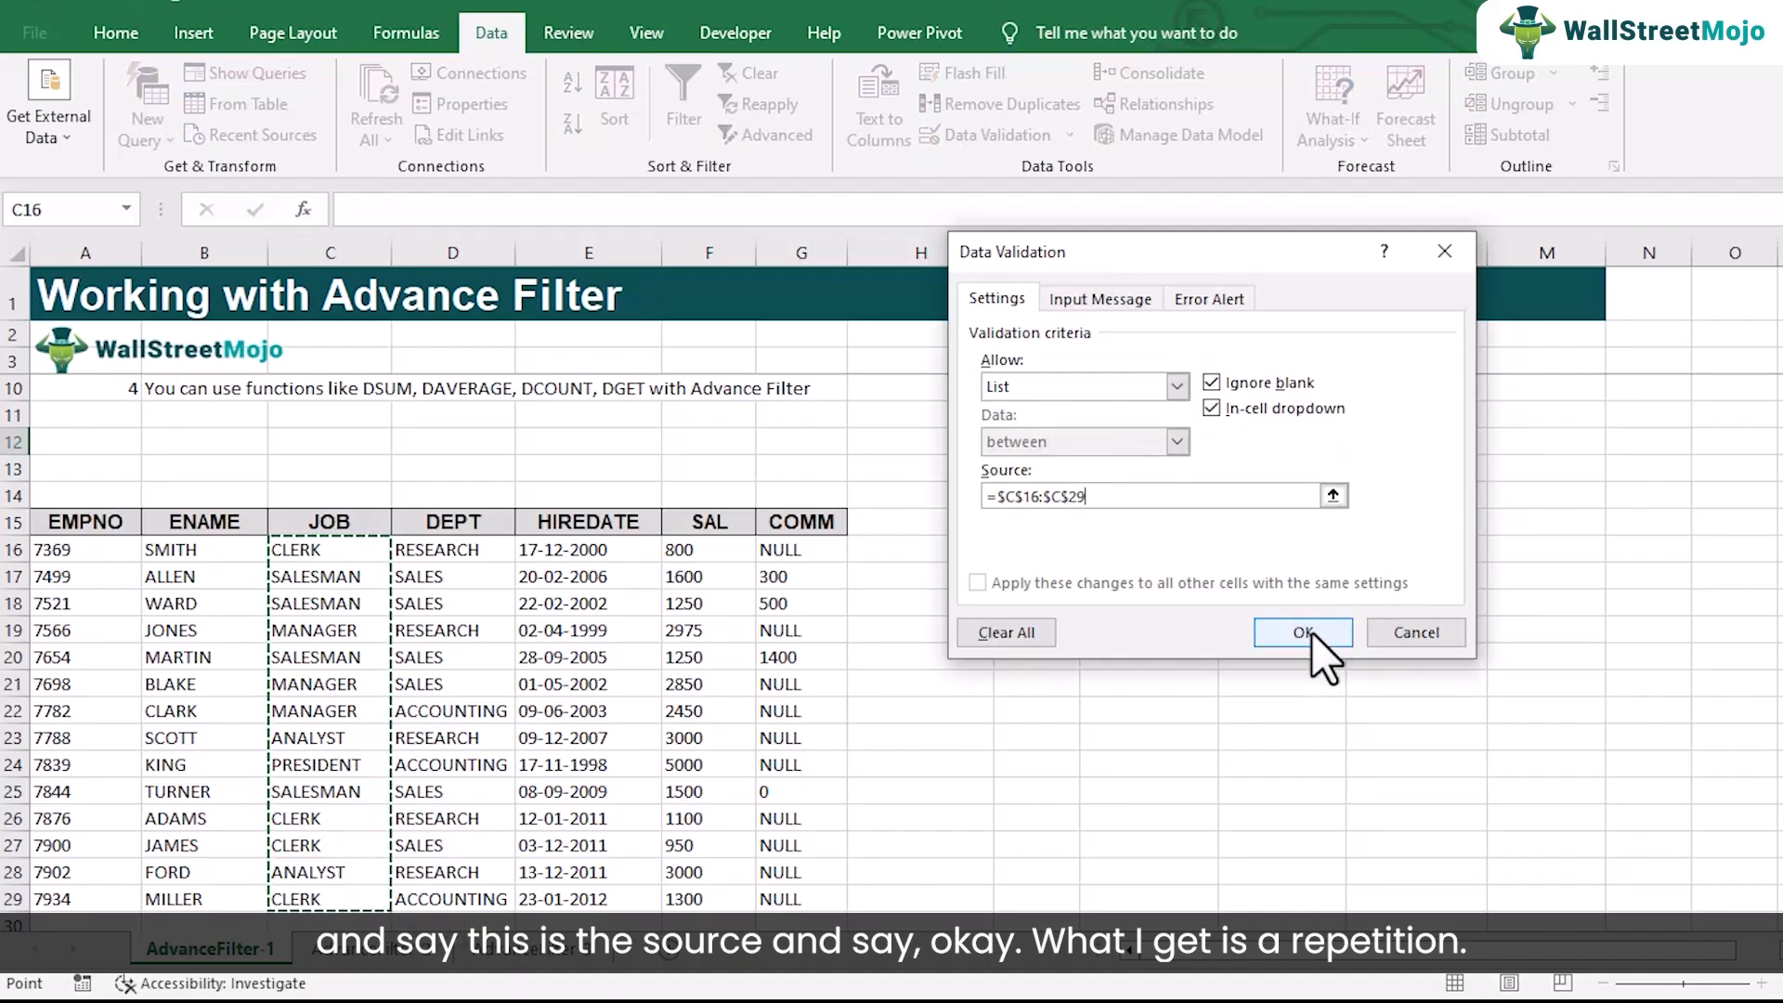
click(1312, 632)
click(1357, 441)
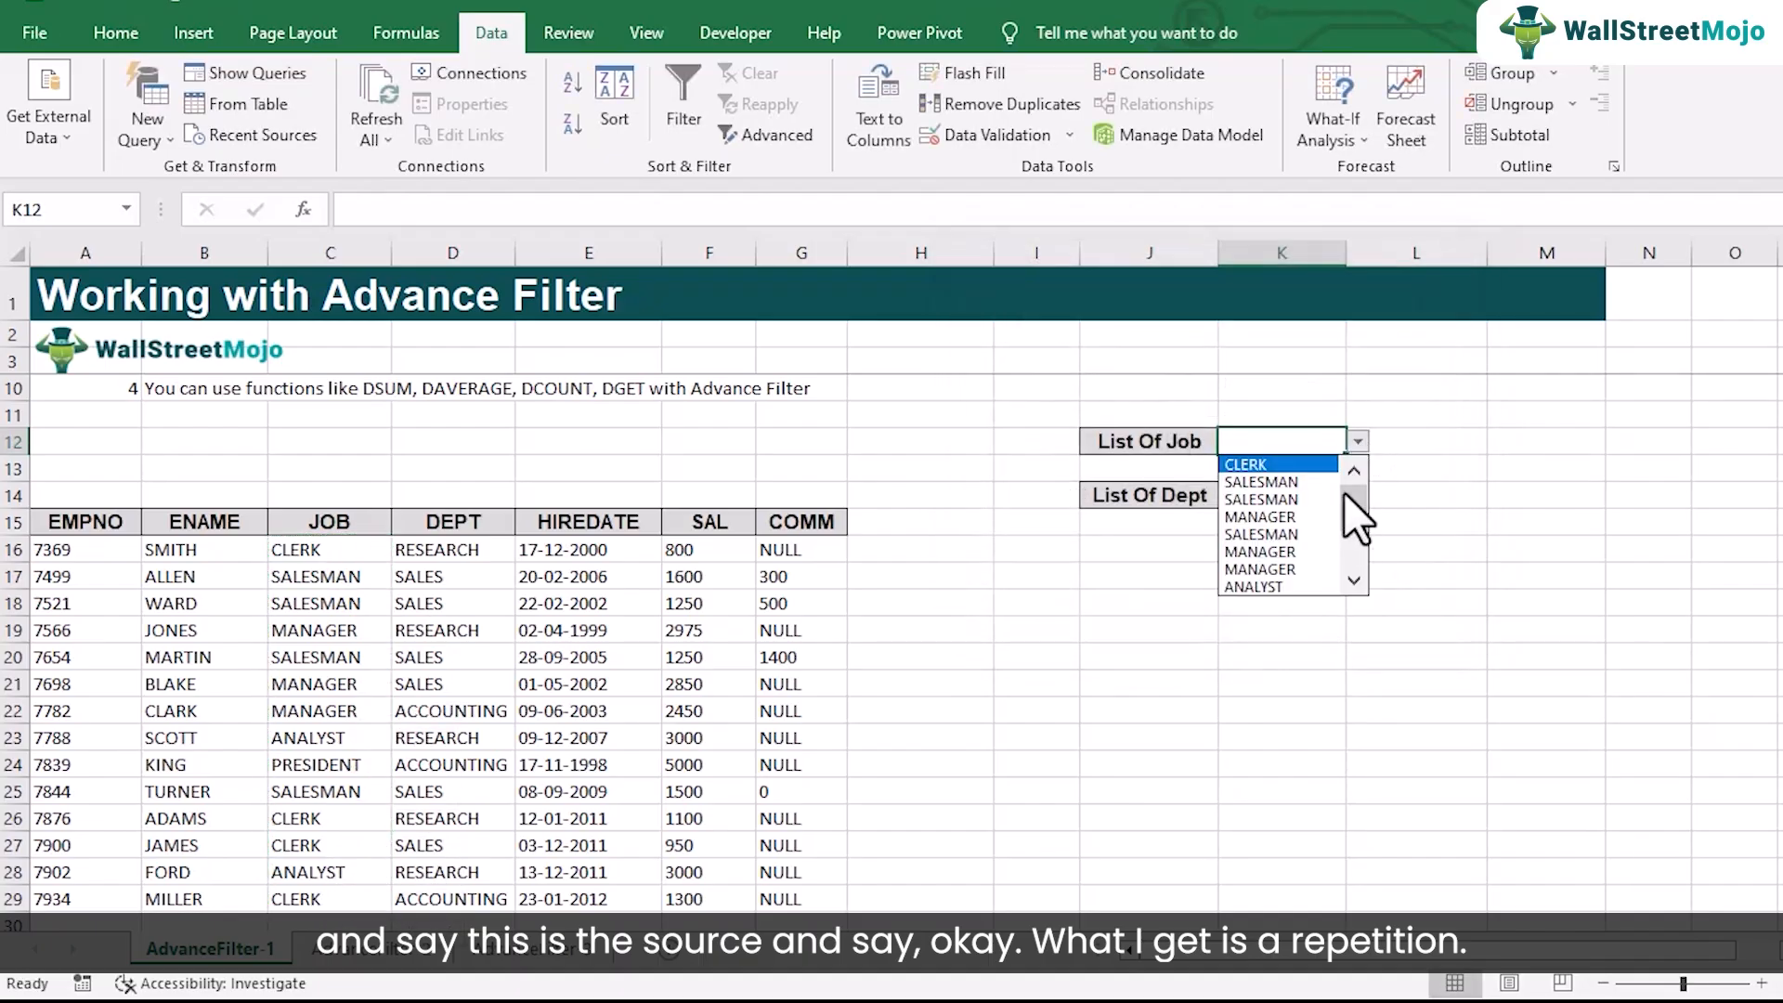
mouse_move(1363, 500)
mouse_down()
mouse_move(1373, 593)
mouse_move(1362, 514)
mouse_up()
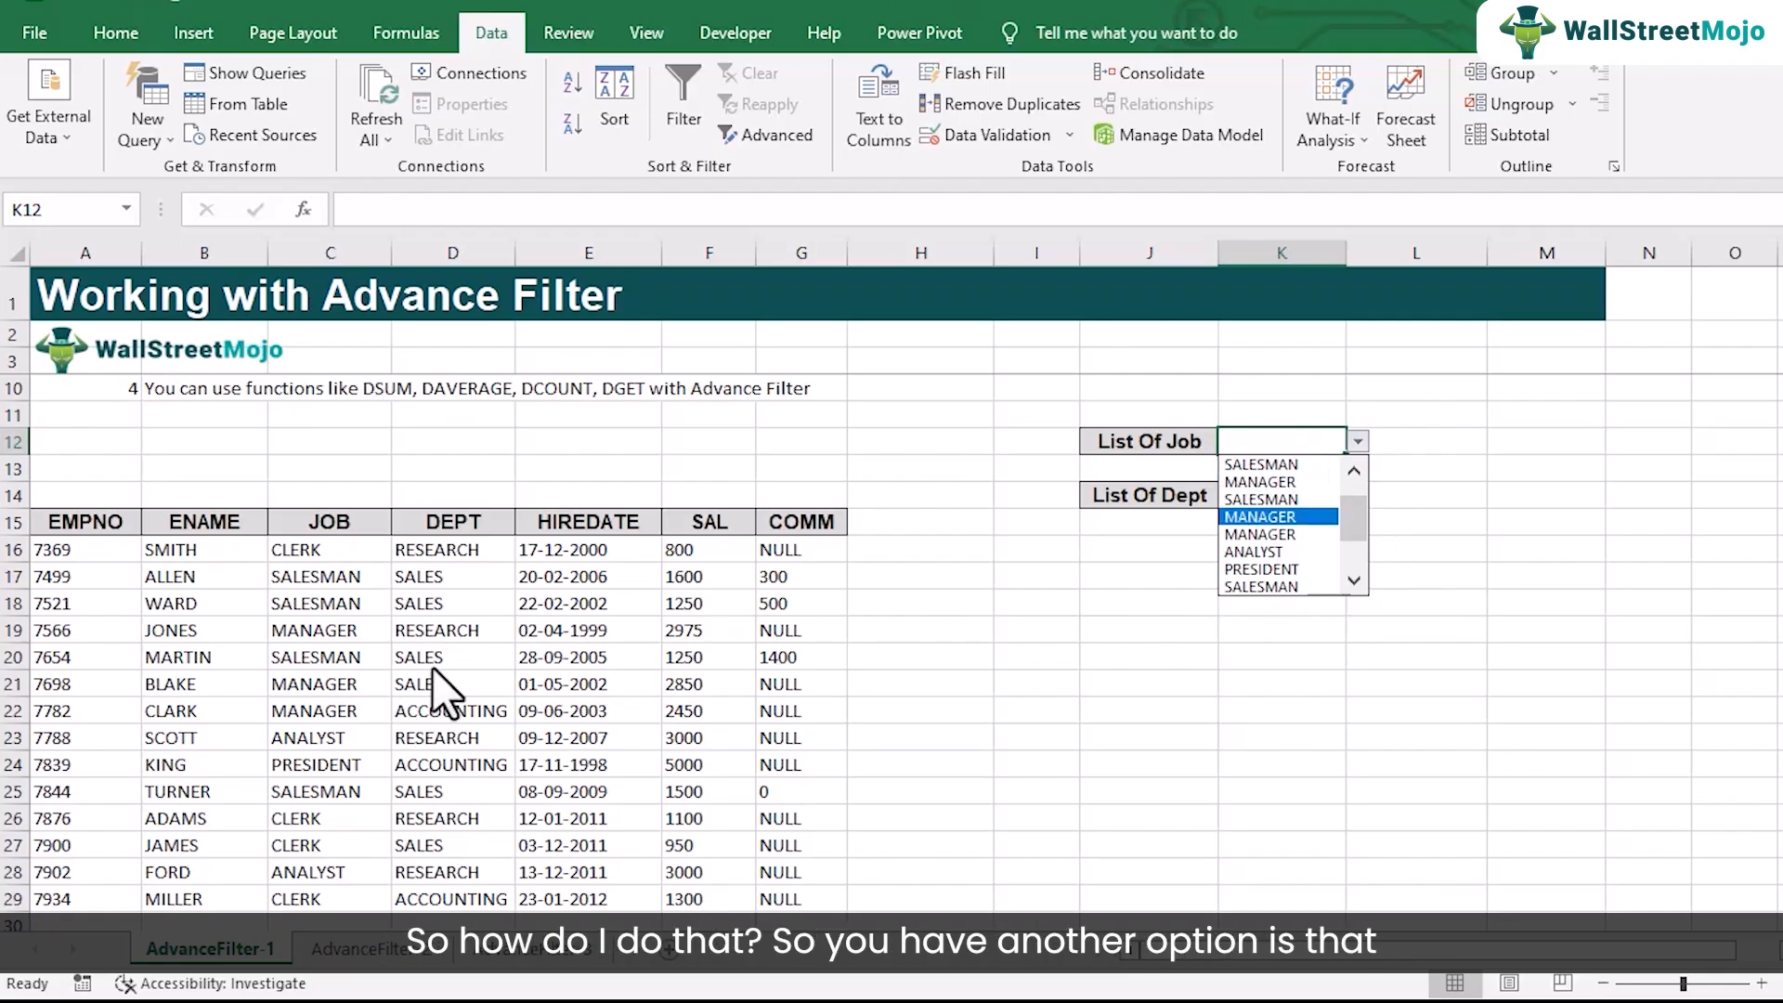
key(Escape)
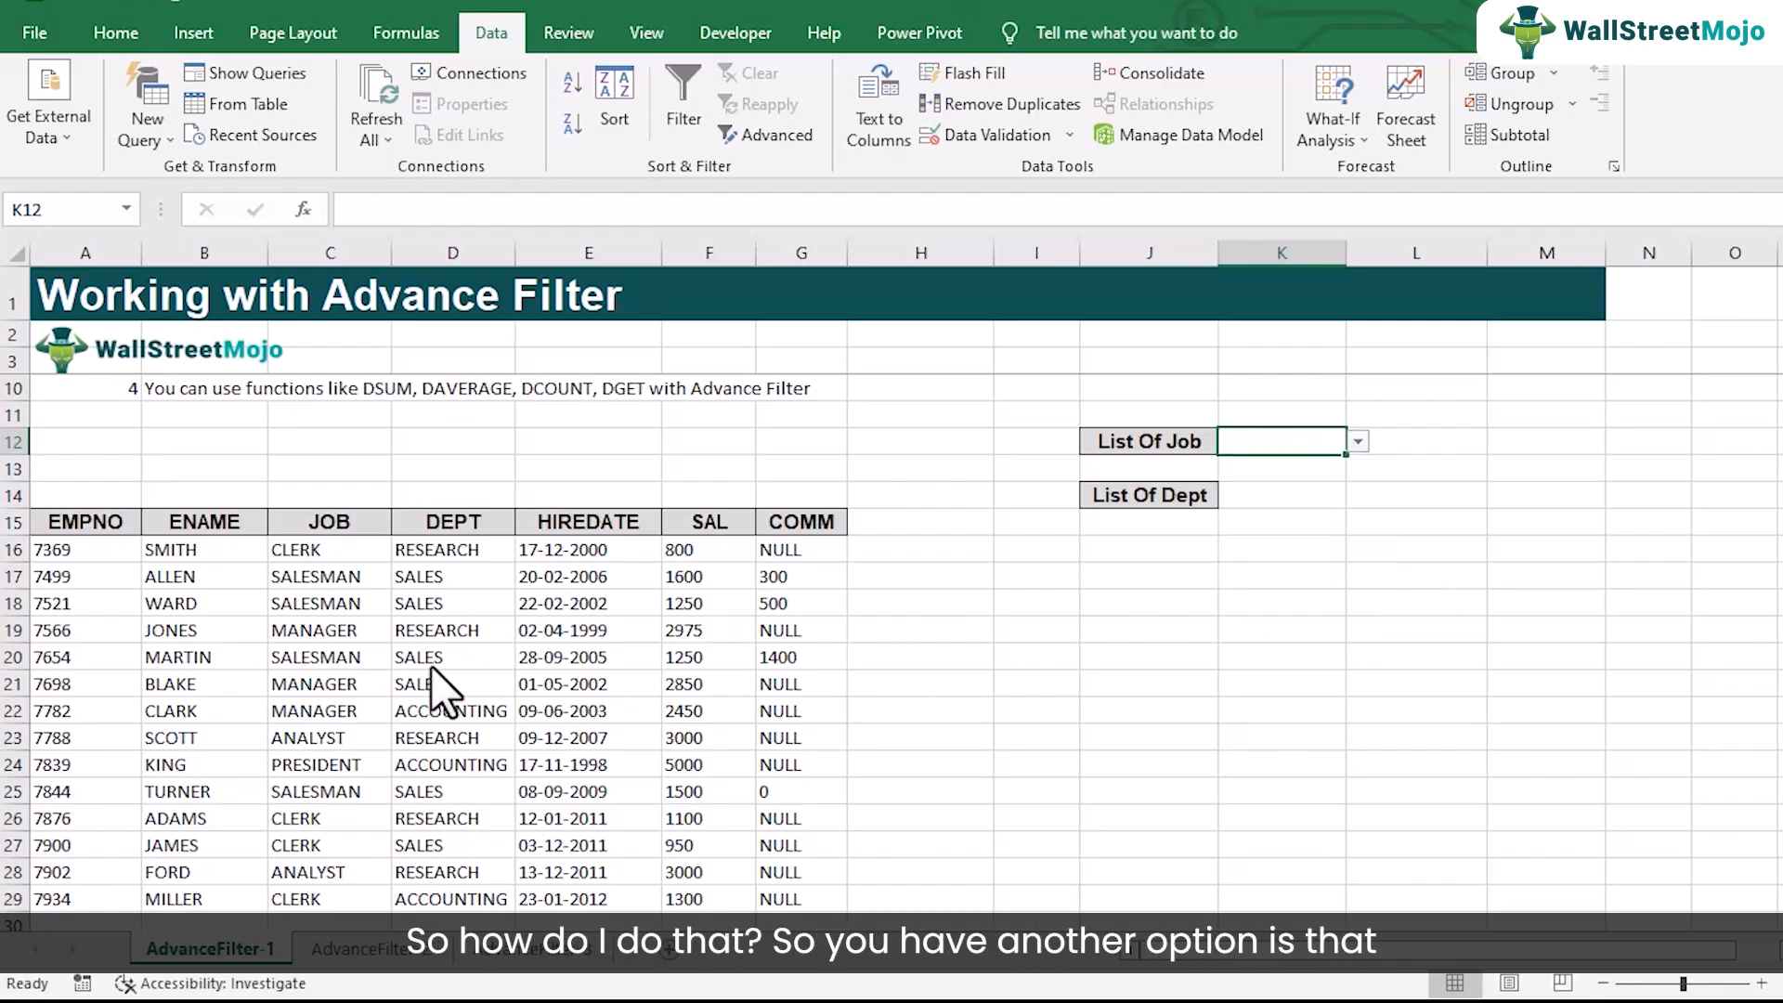
Step: Remove the list validation from cell K12 by allowing any value
click(954, 139)
click(1176, 386)
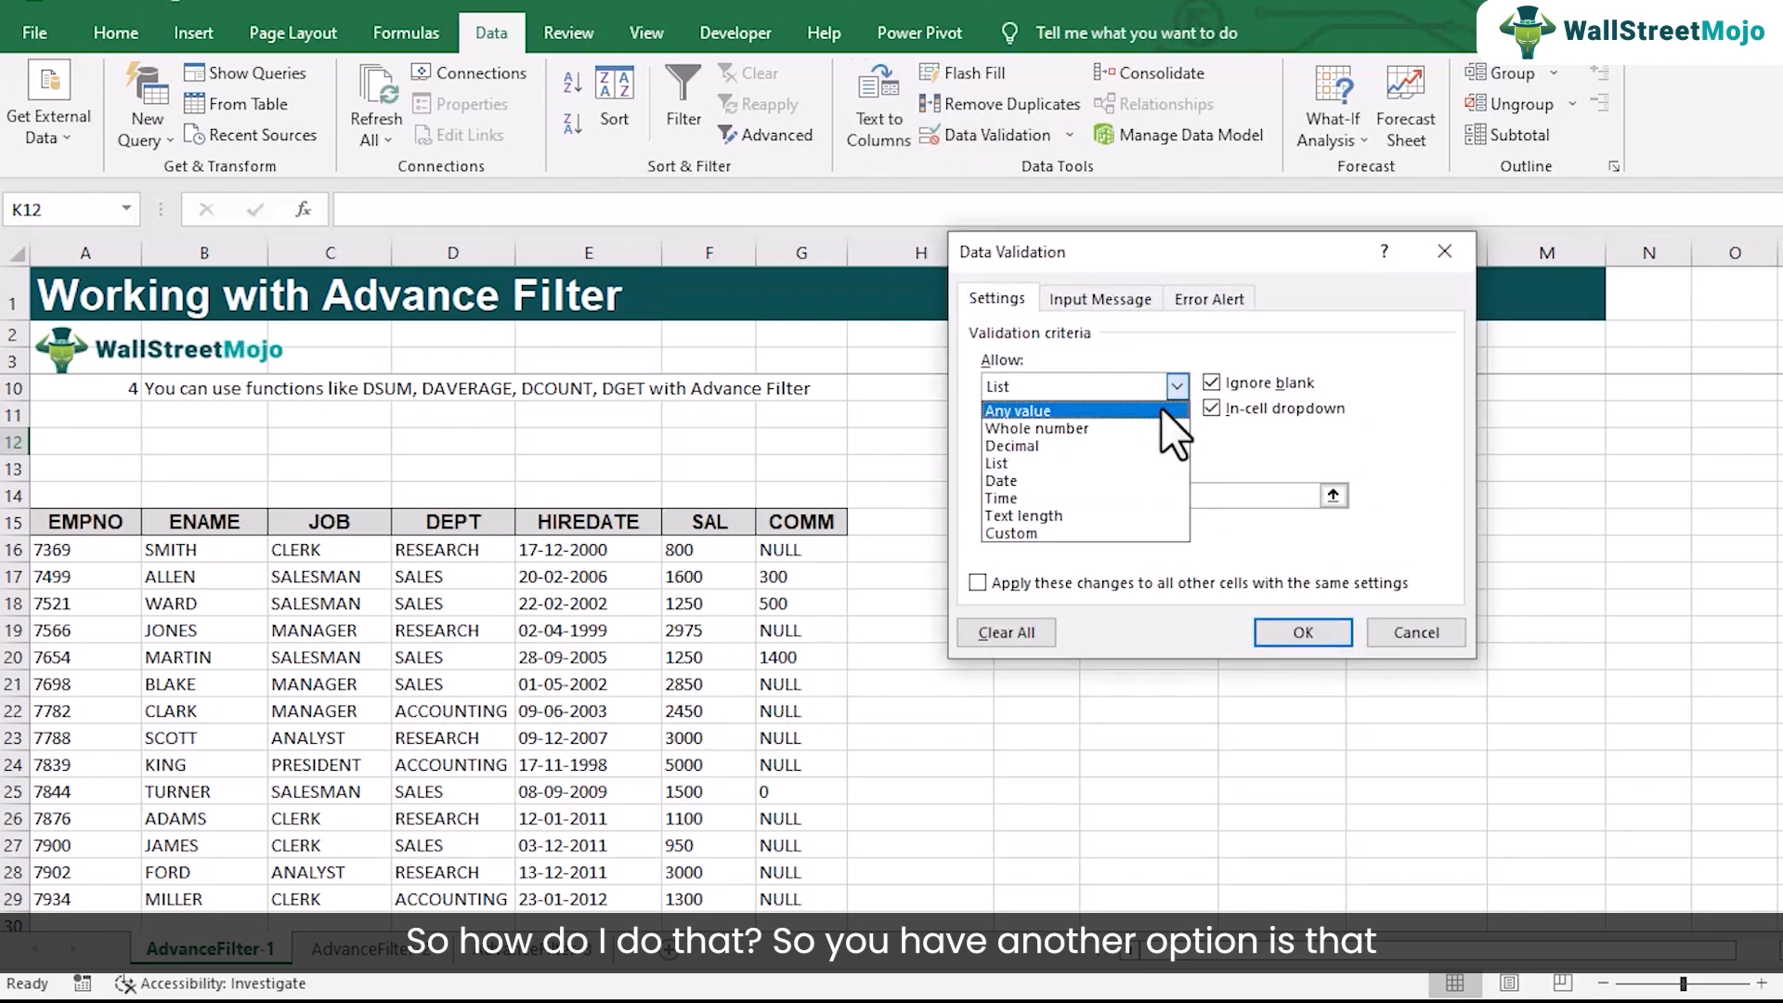
click(1159, 411)
click(1303, 633)
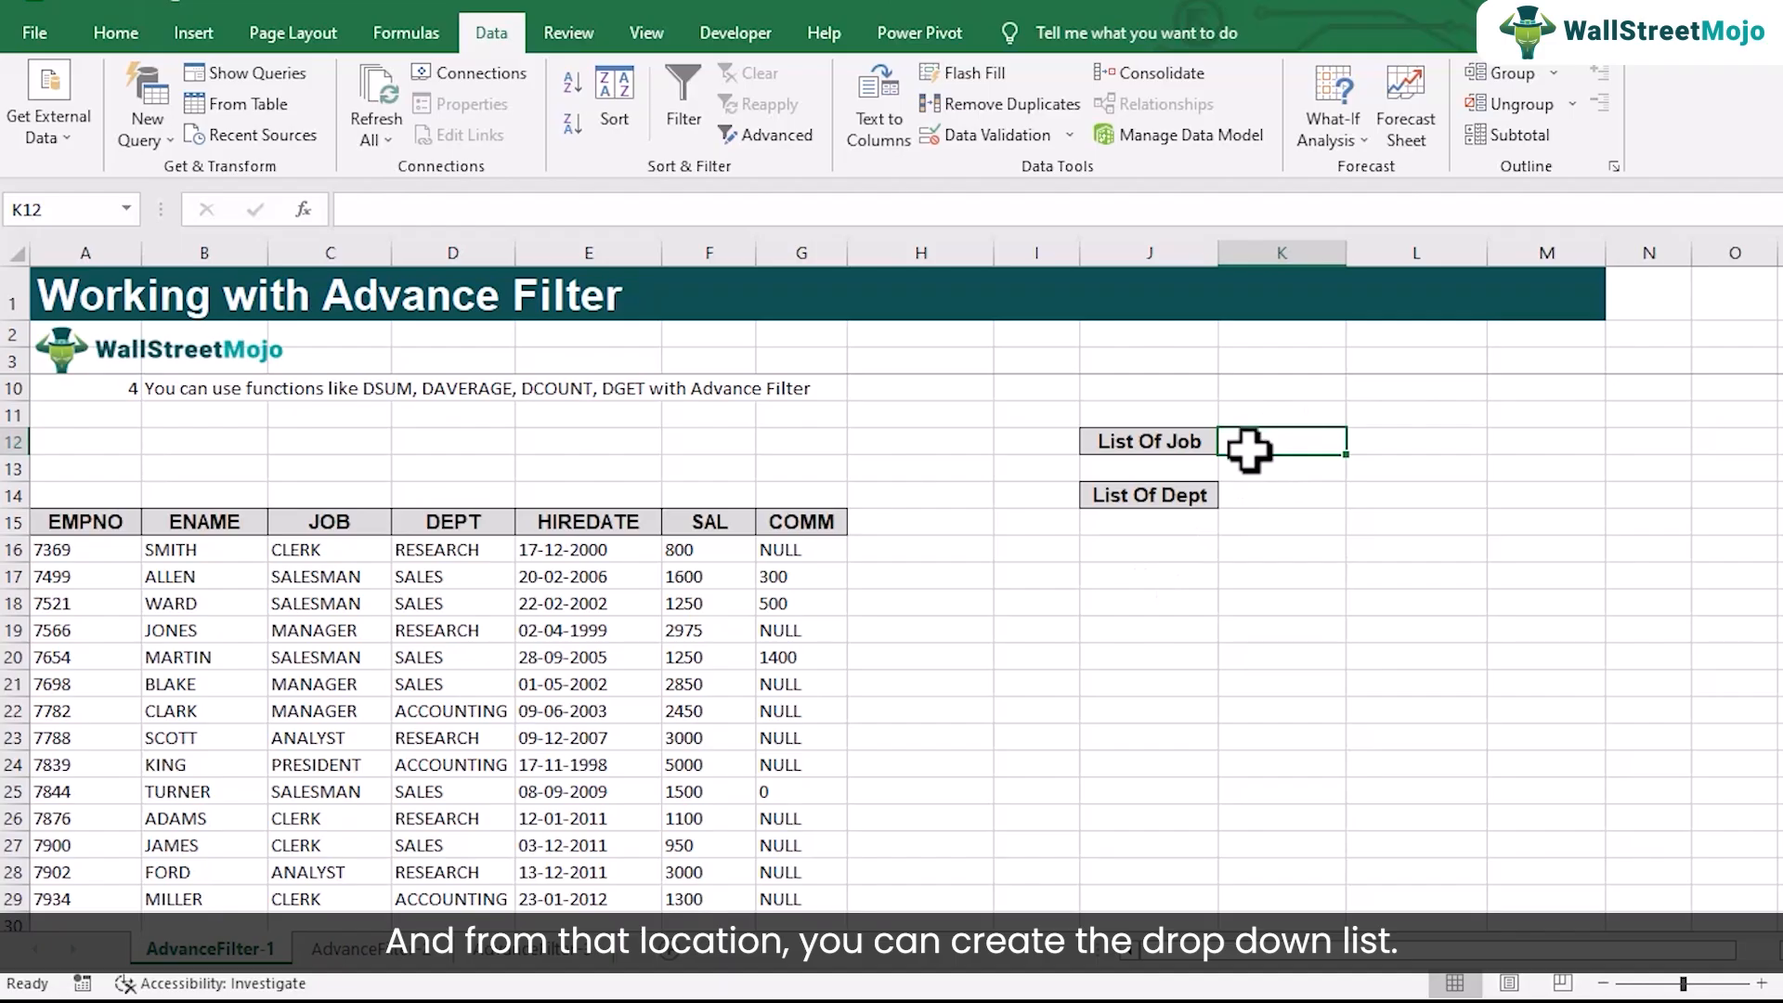
scroll(383, 606, up, 1)
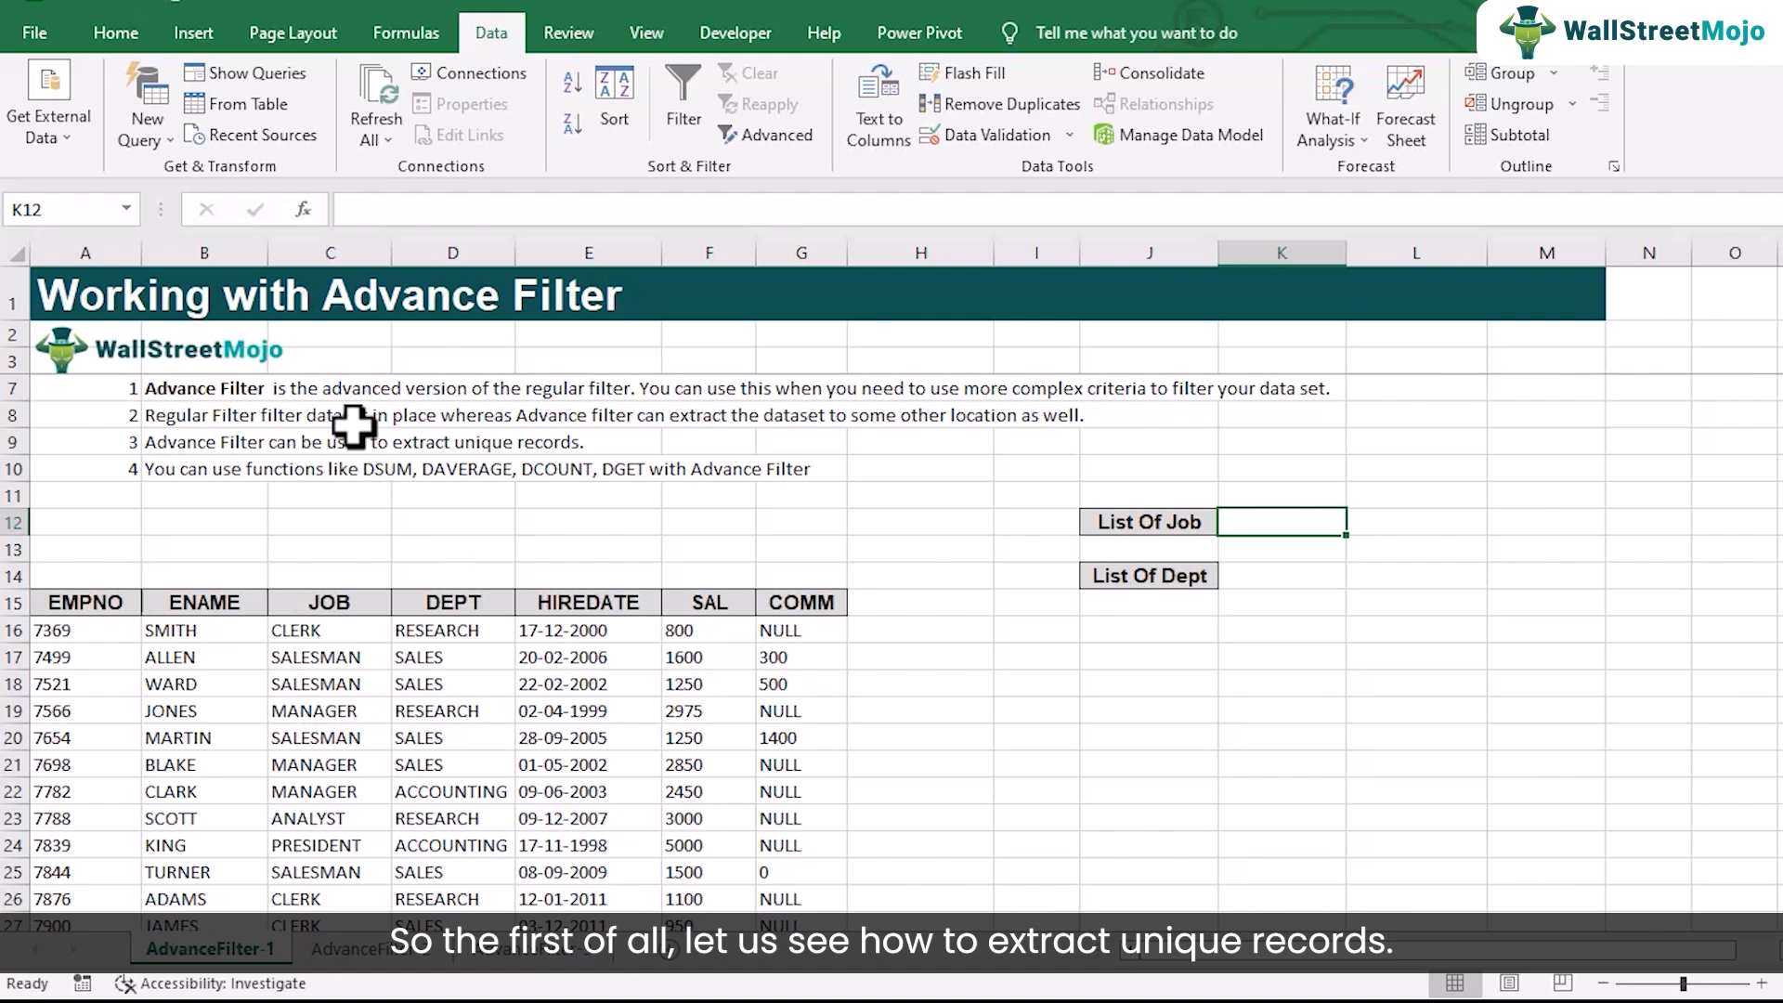
click(1113, 639)
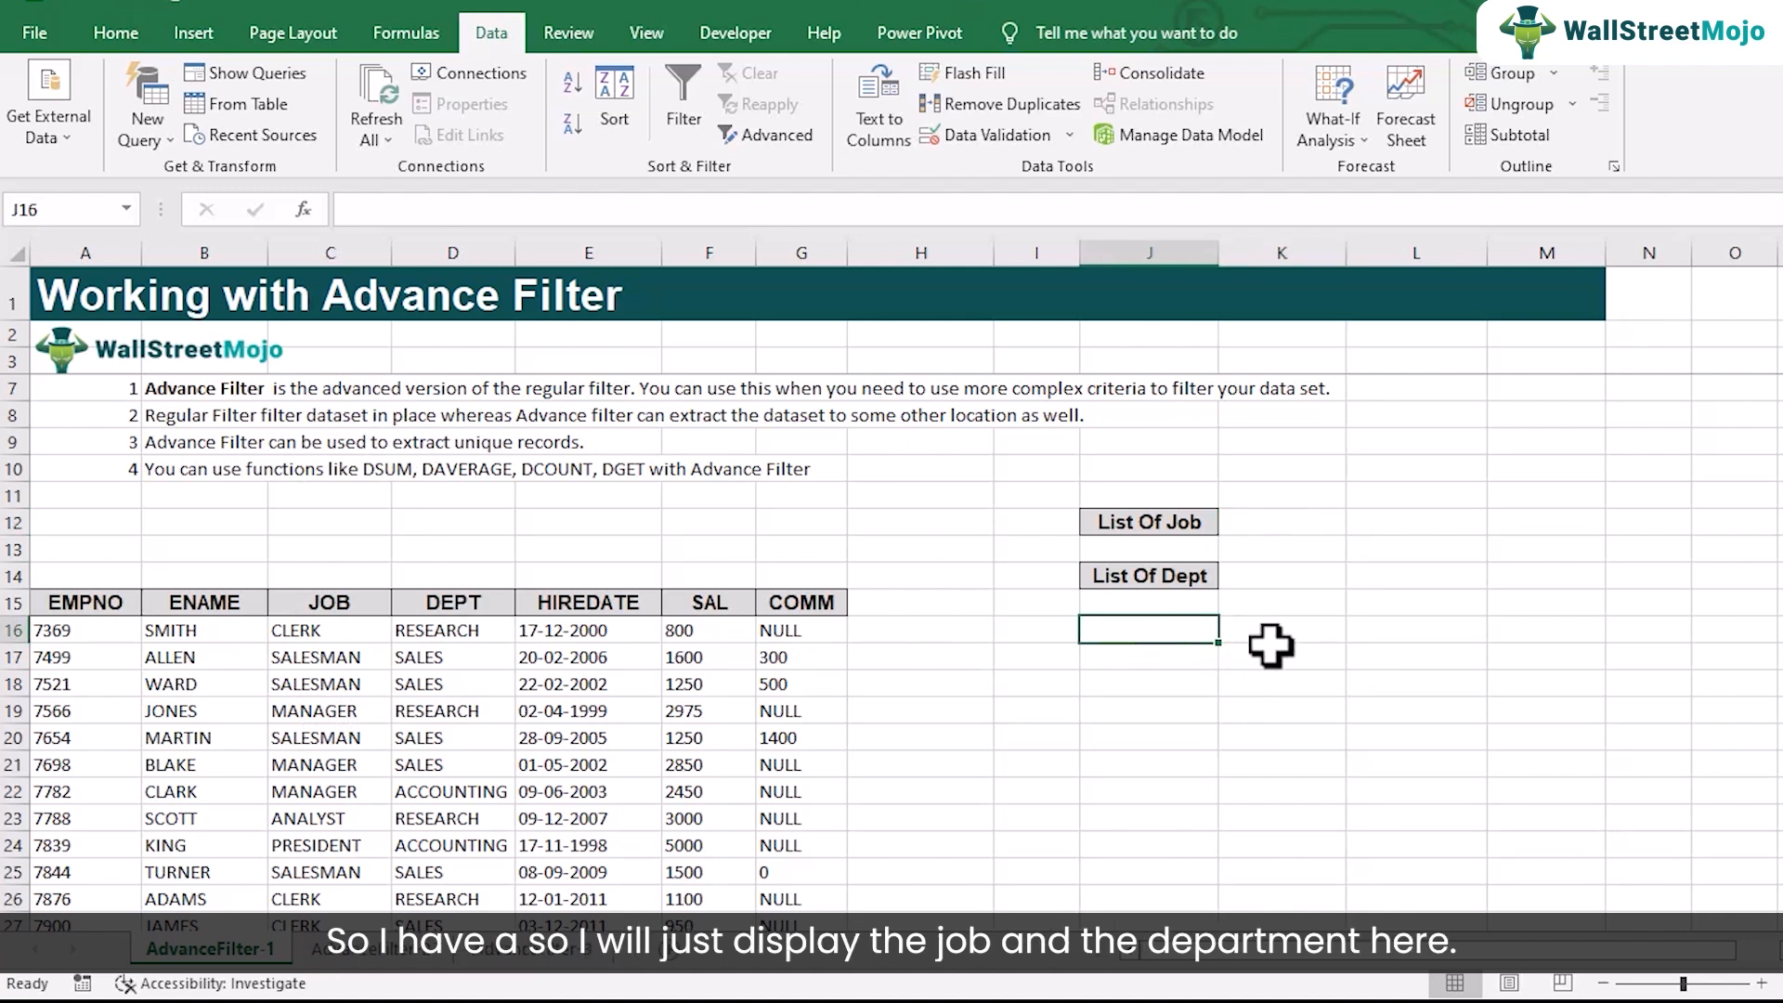
click(1171, 645)
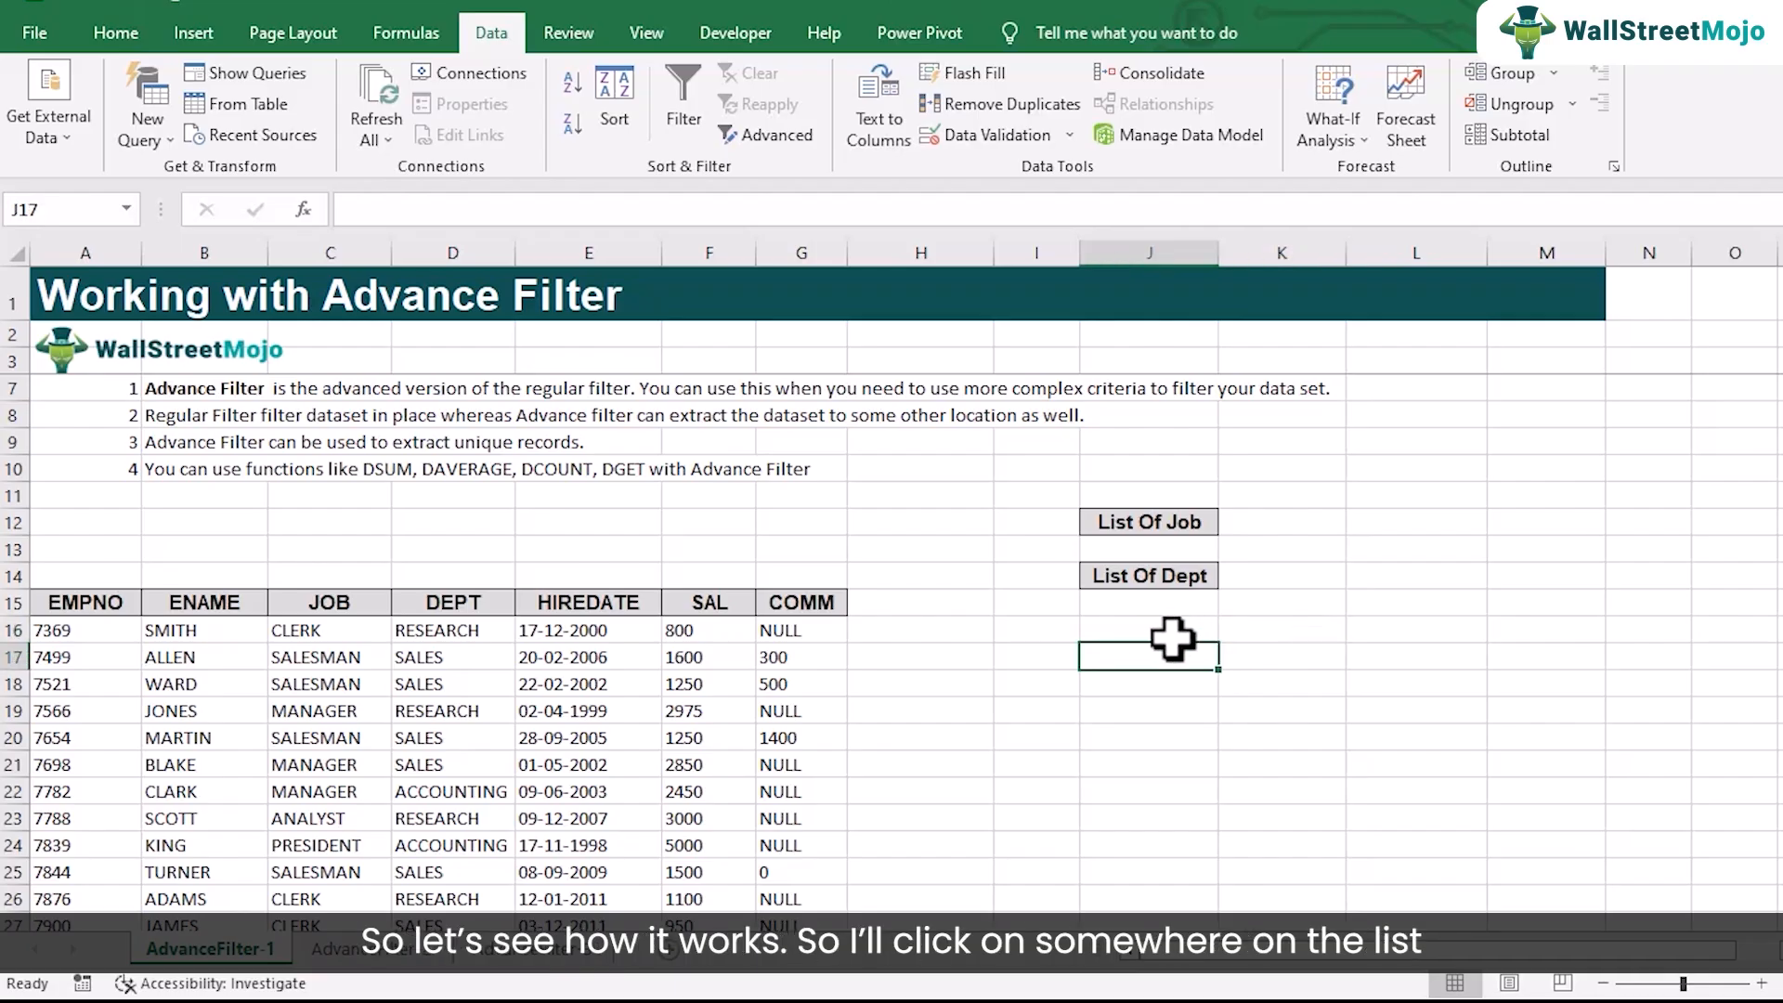
scroll(554, 679, down, 1)
click(304, 629)
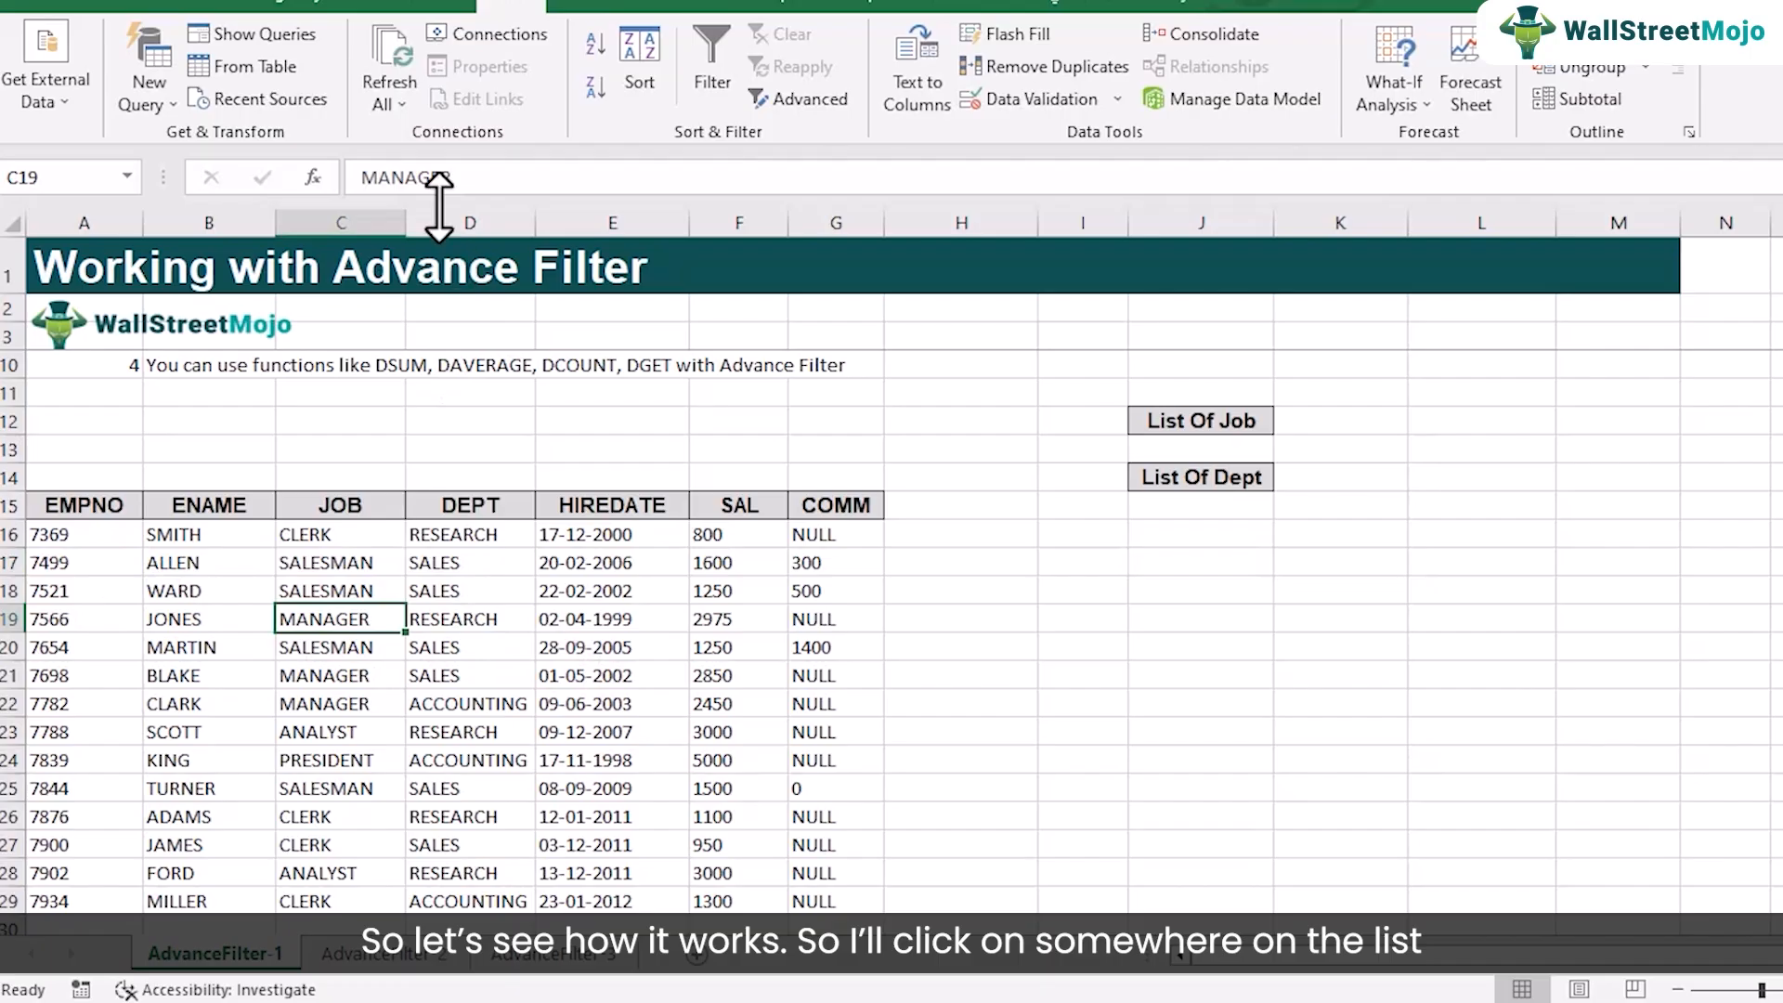
click(824, 105)
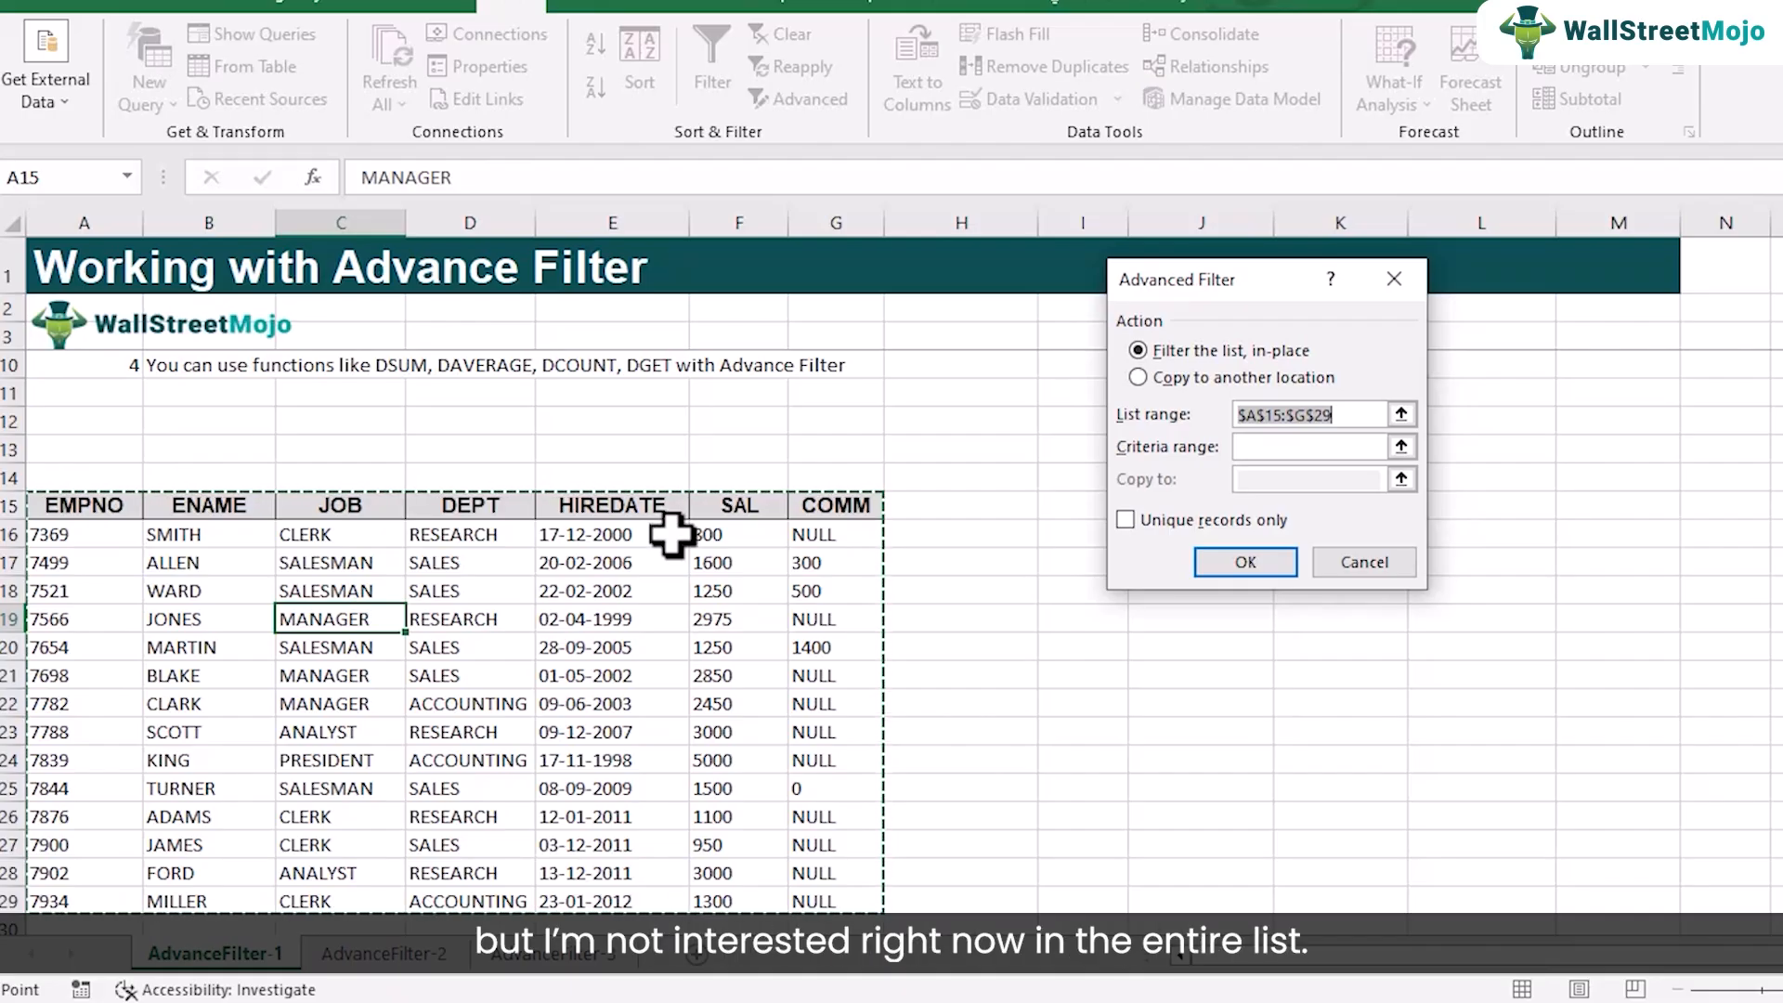
key(Escape)
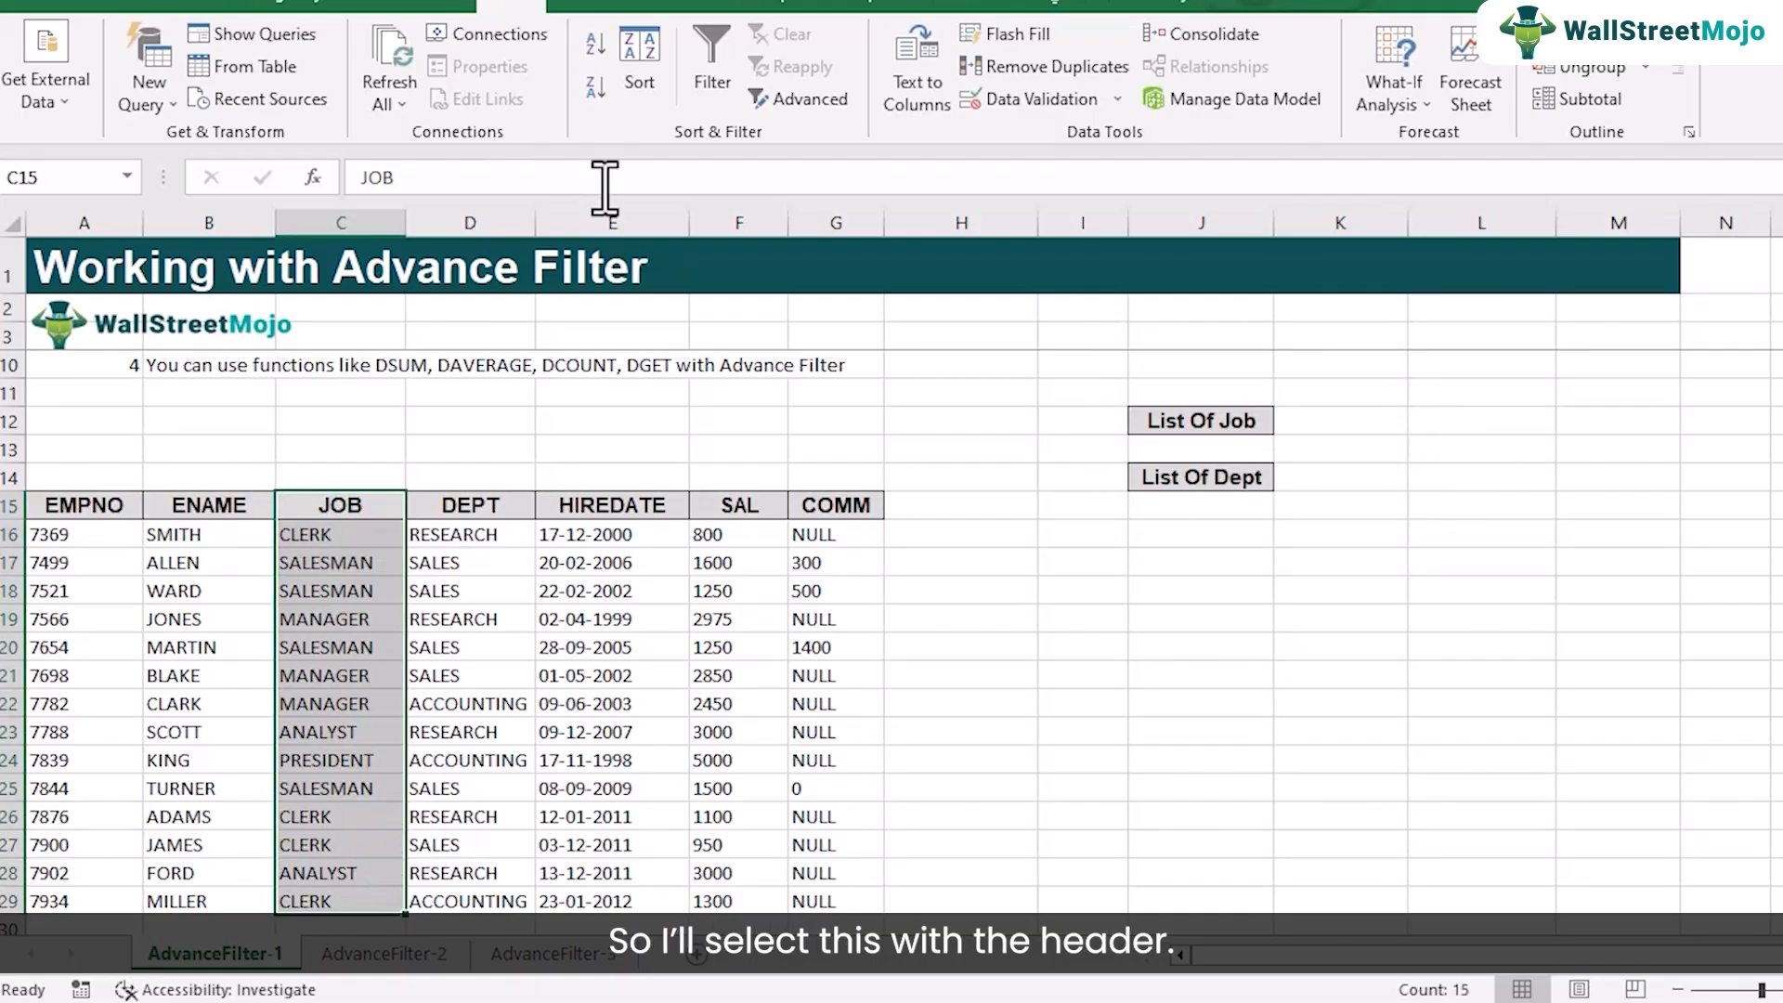
Step: Extract the unique jobs from C15:C29, header included, with Advanced Filter, copying unique records only to cell J17
click(796, 100)
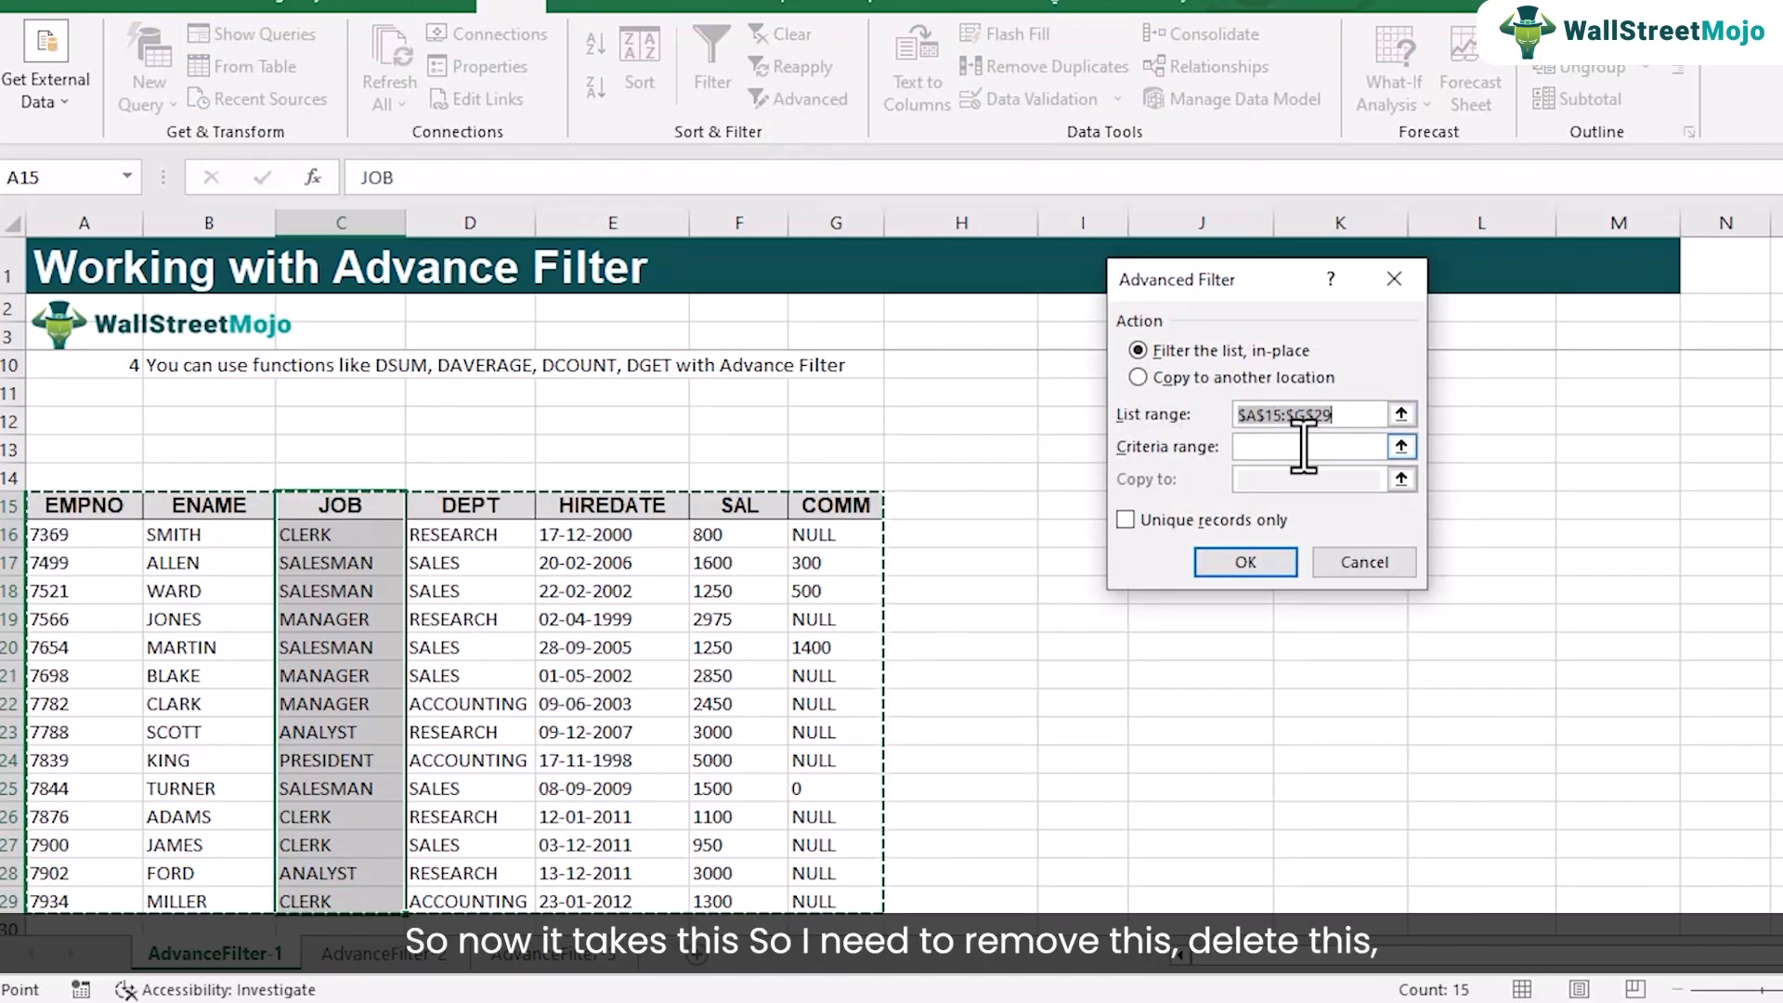
drag(1355, 426, 1199, 420)
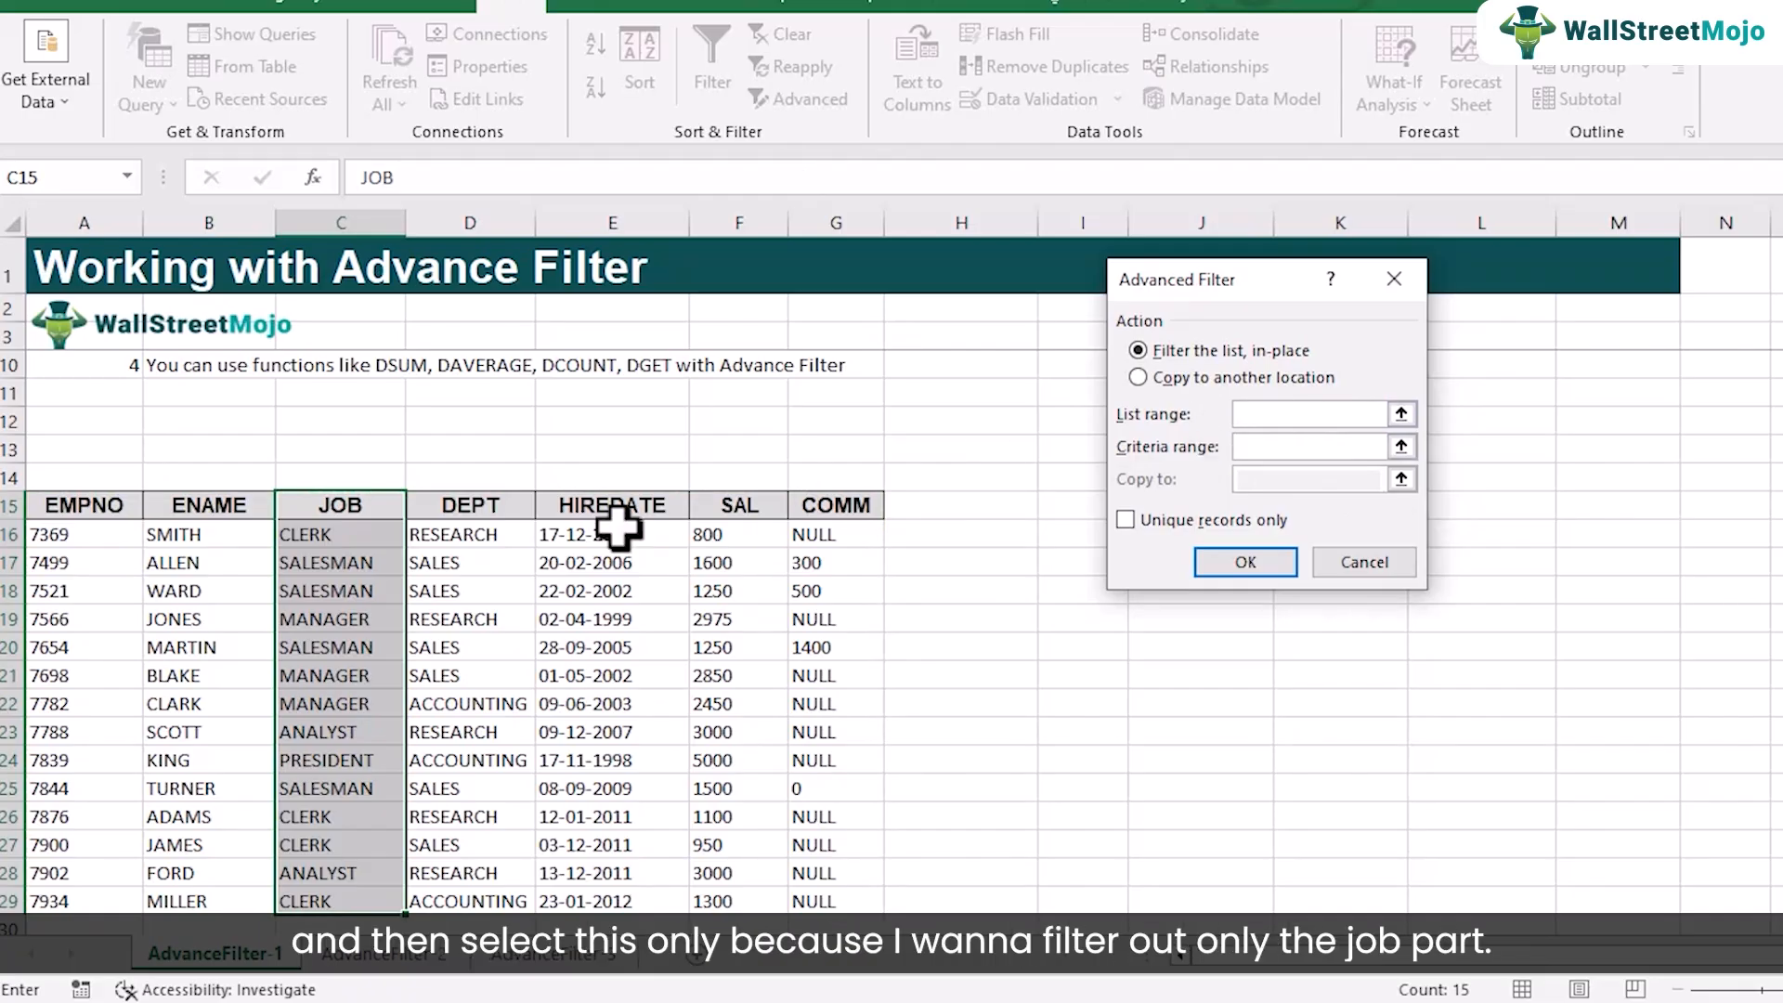
drag(366, 505, 342, 894)
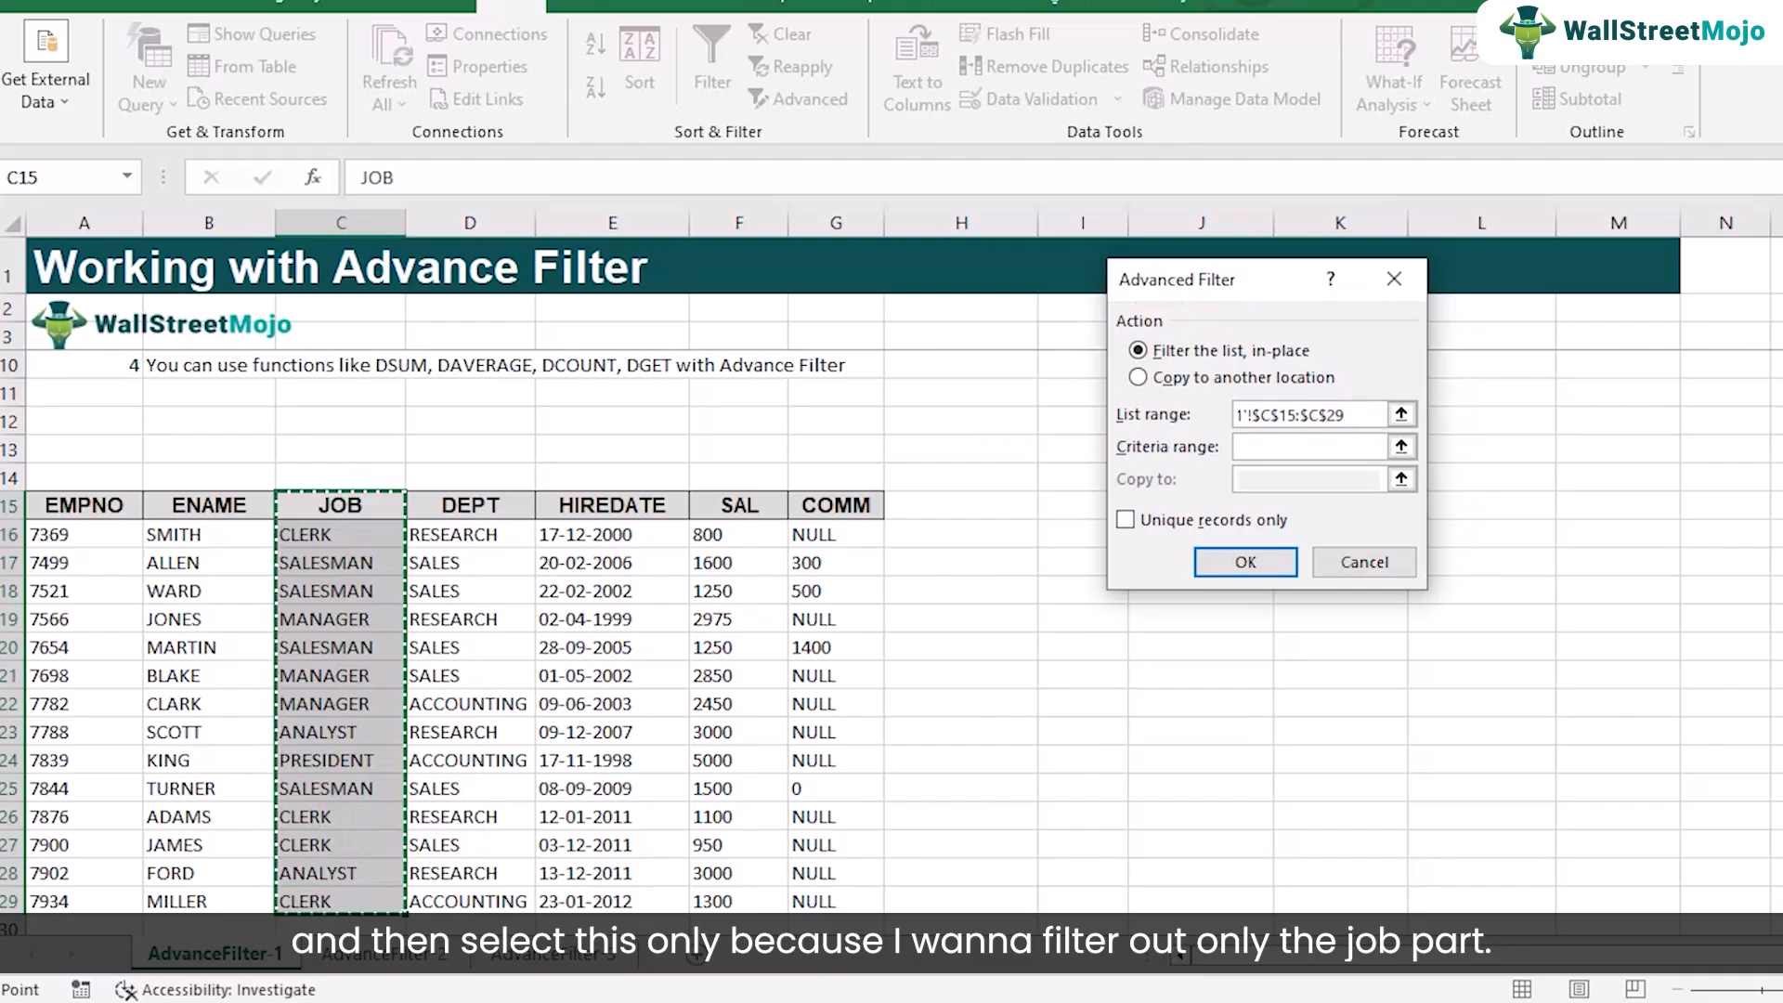
click(1361, 448)
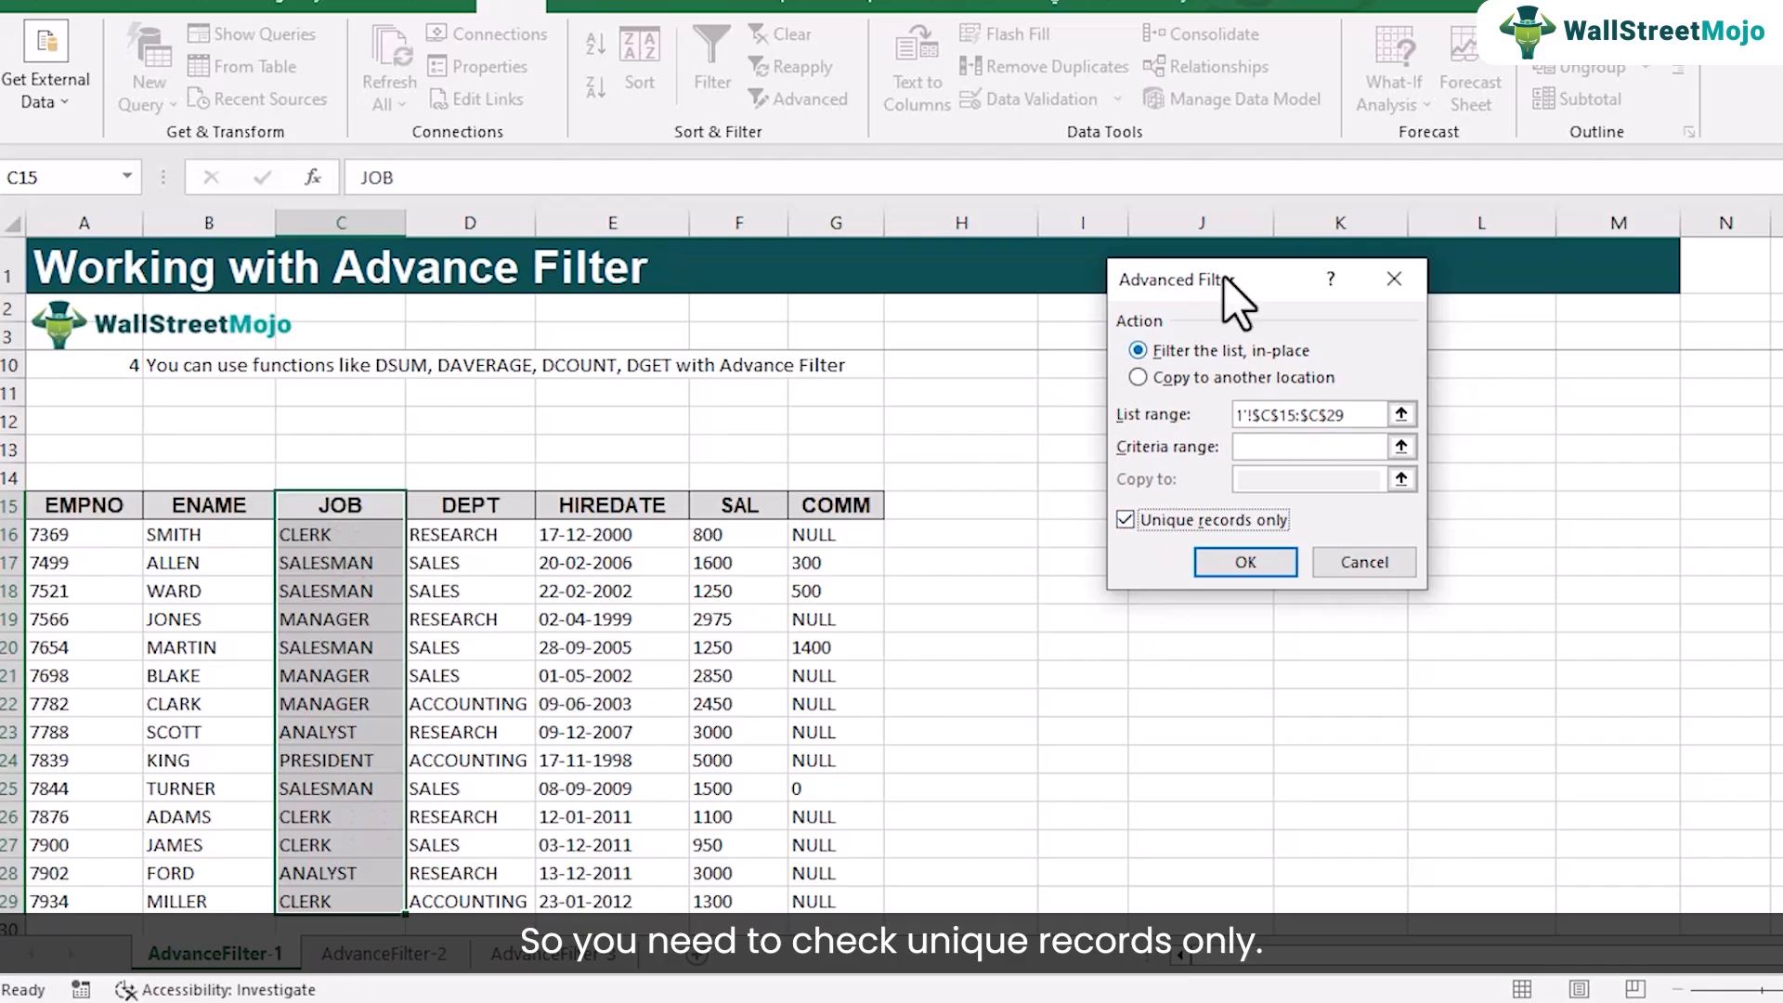
drag(1252, 276, 912, 406)
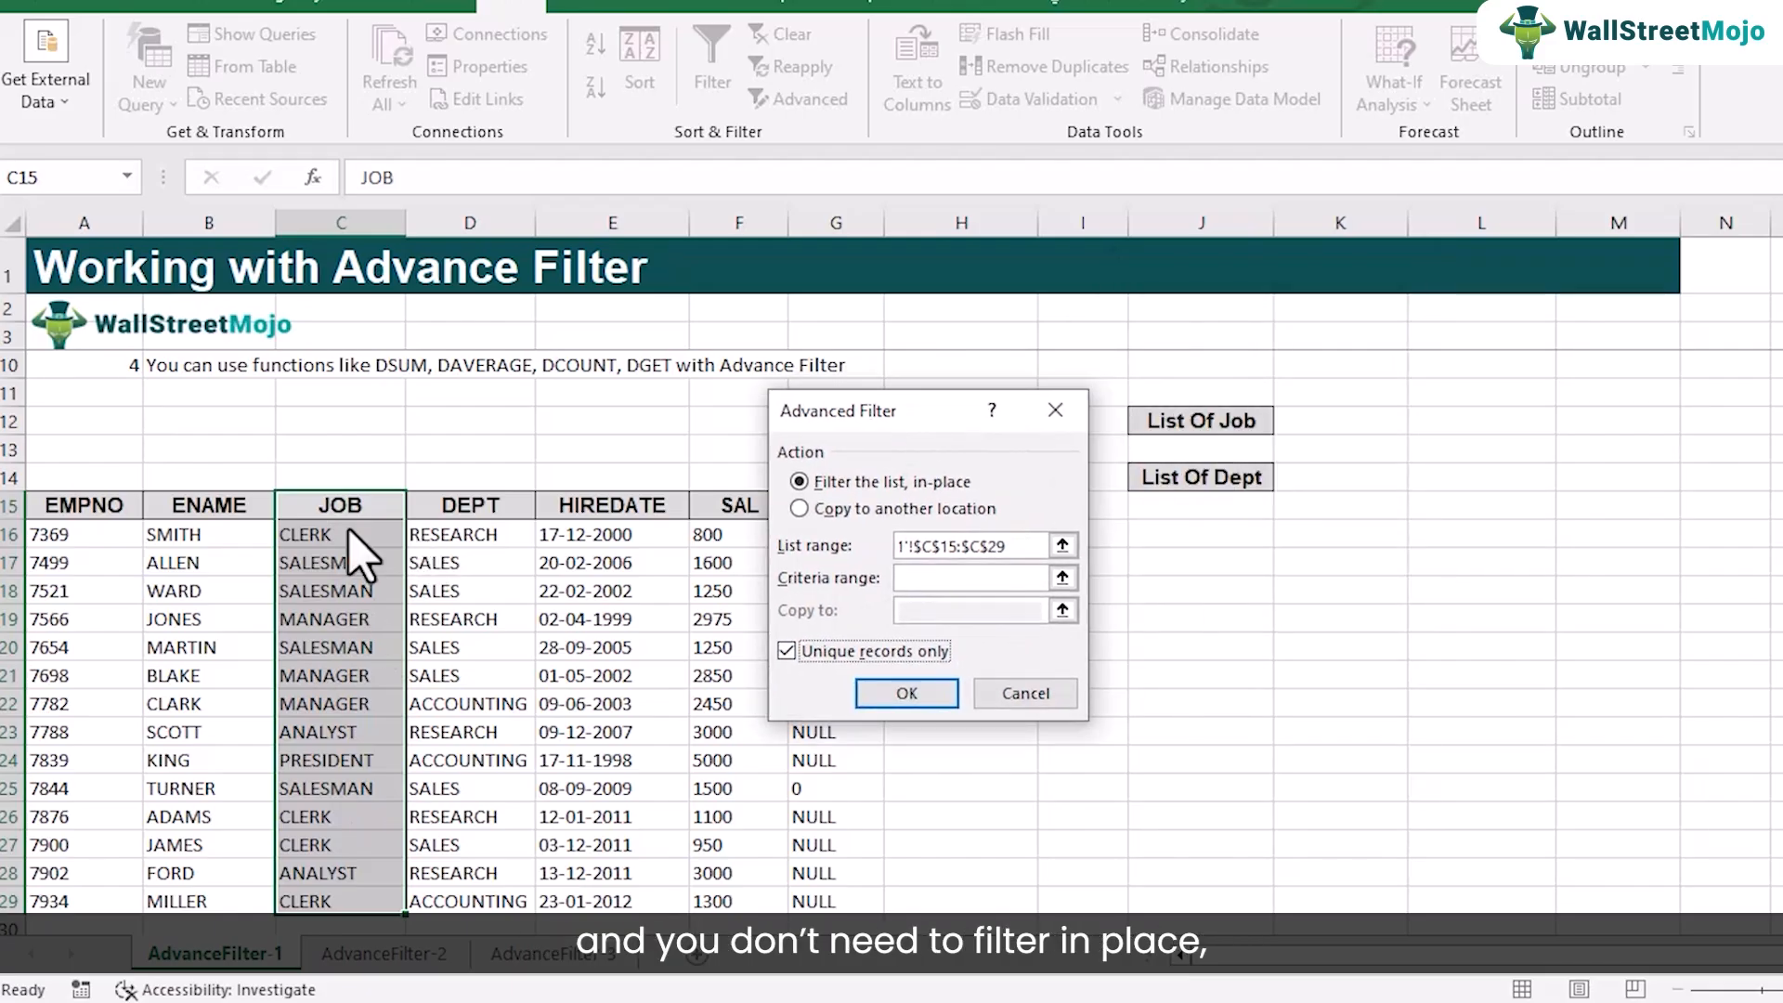
click(860, 510)
click(938, 615)
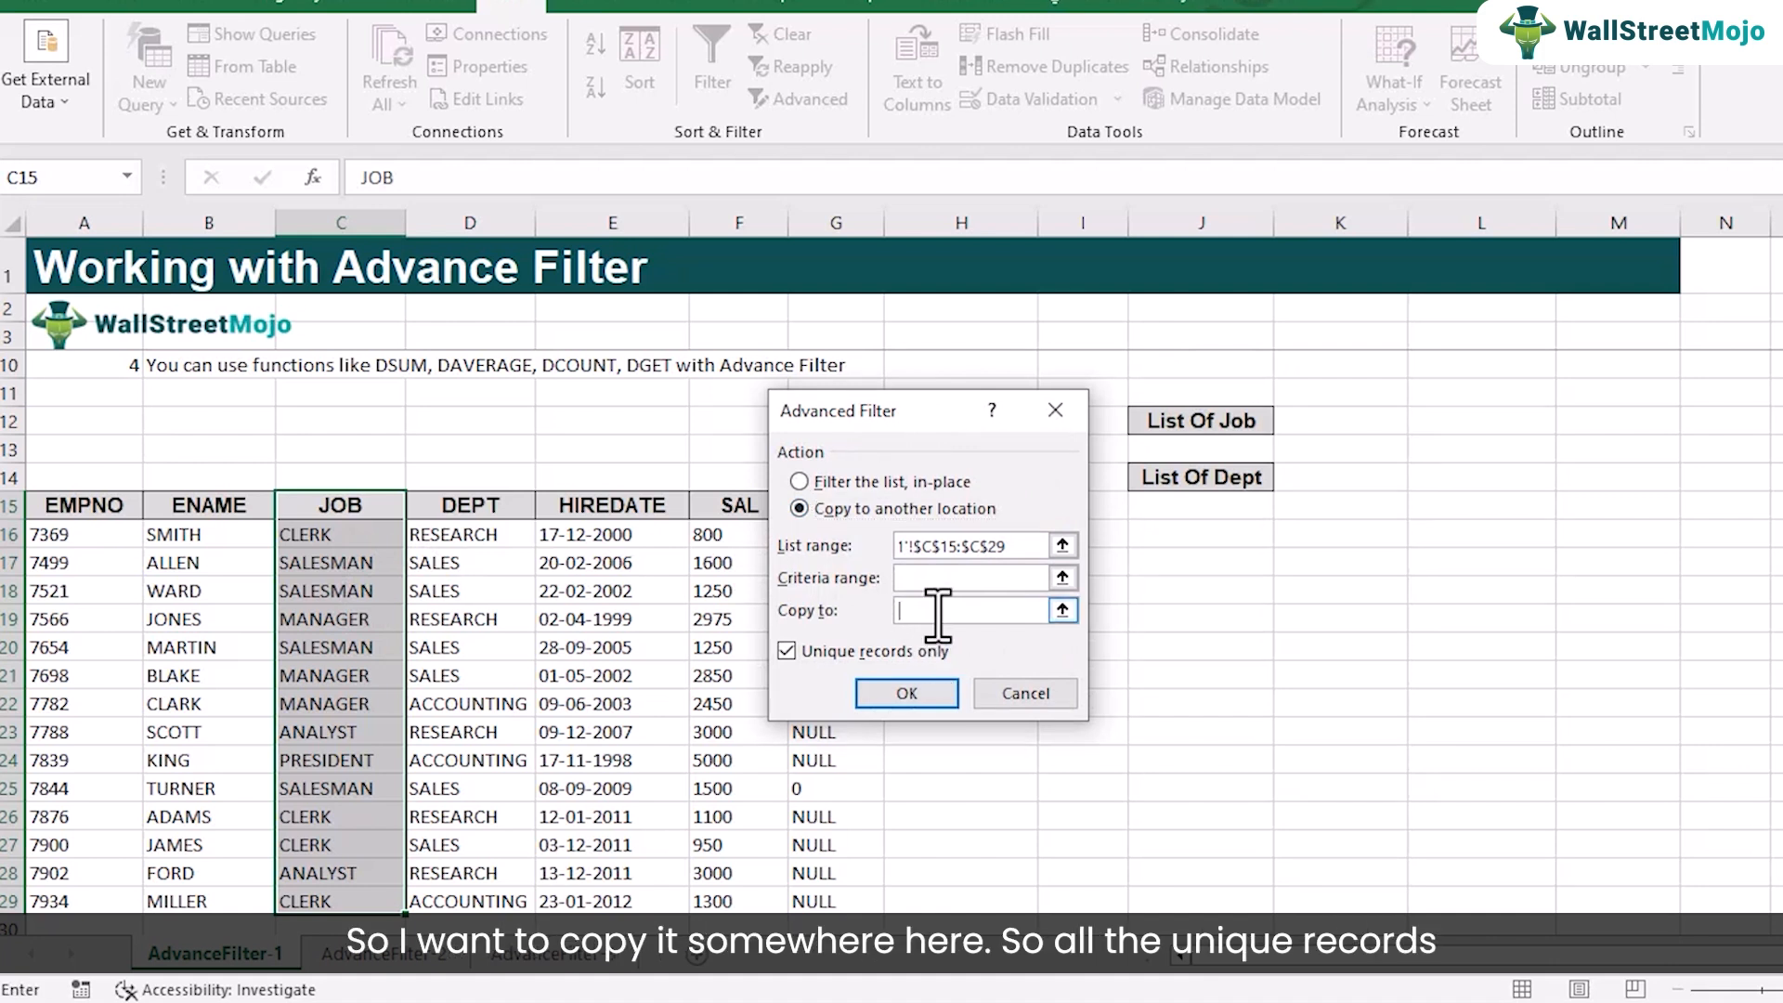
click(1167, 562)
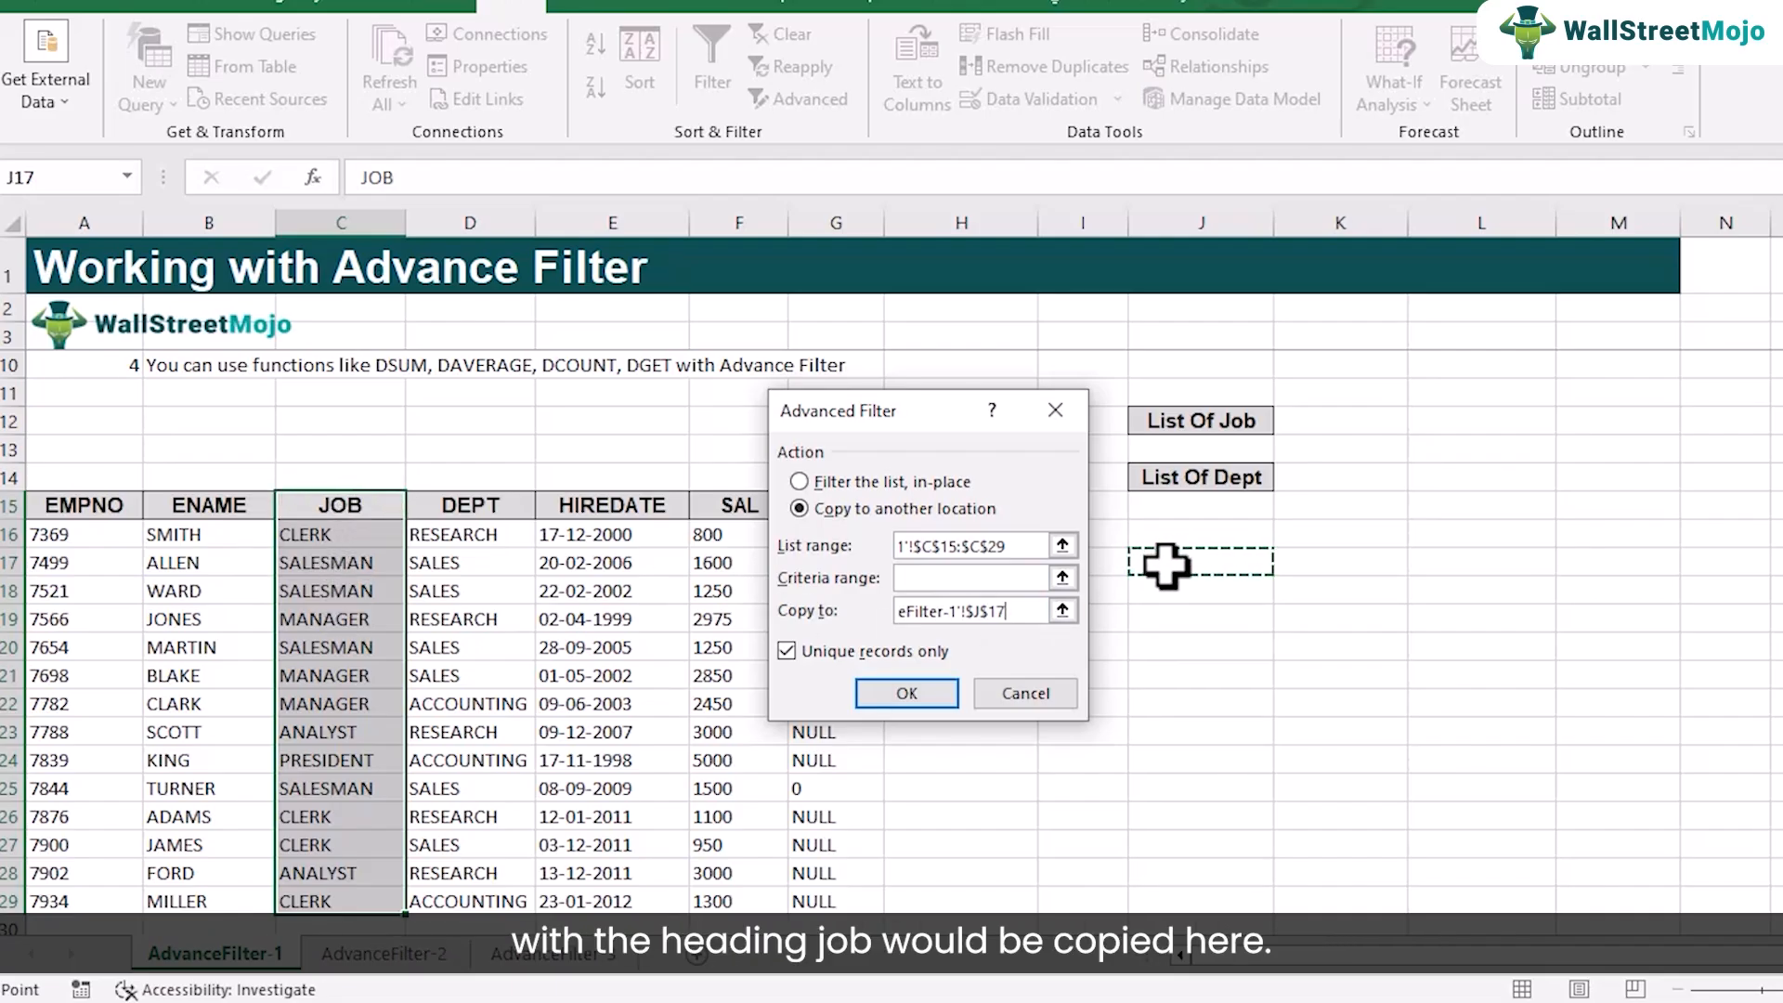
click(915, 695)
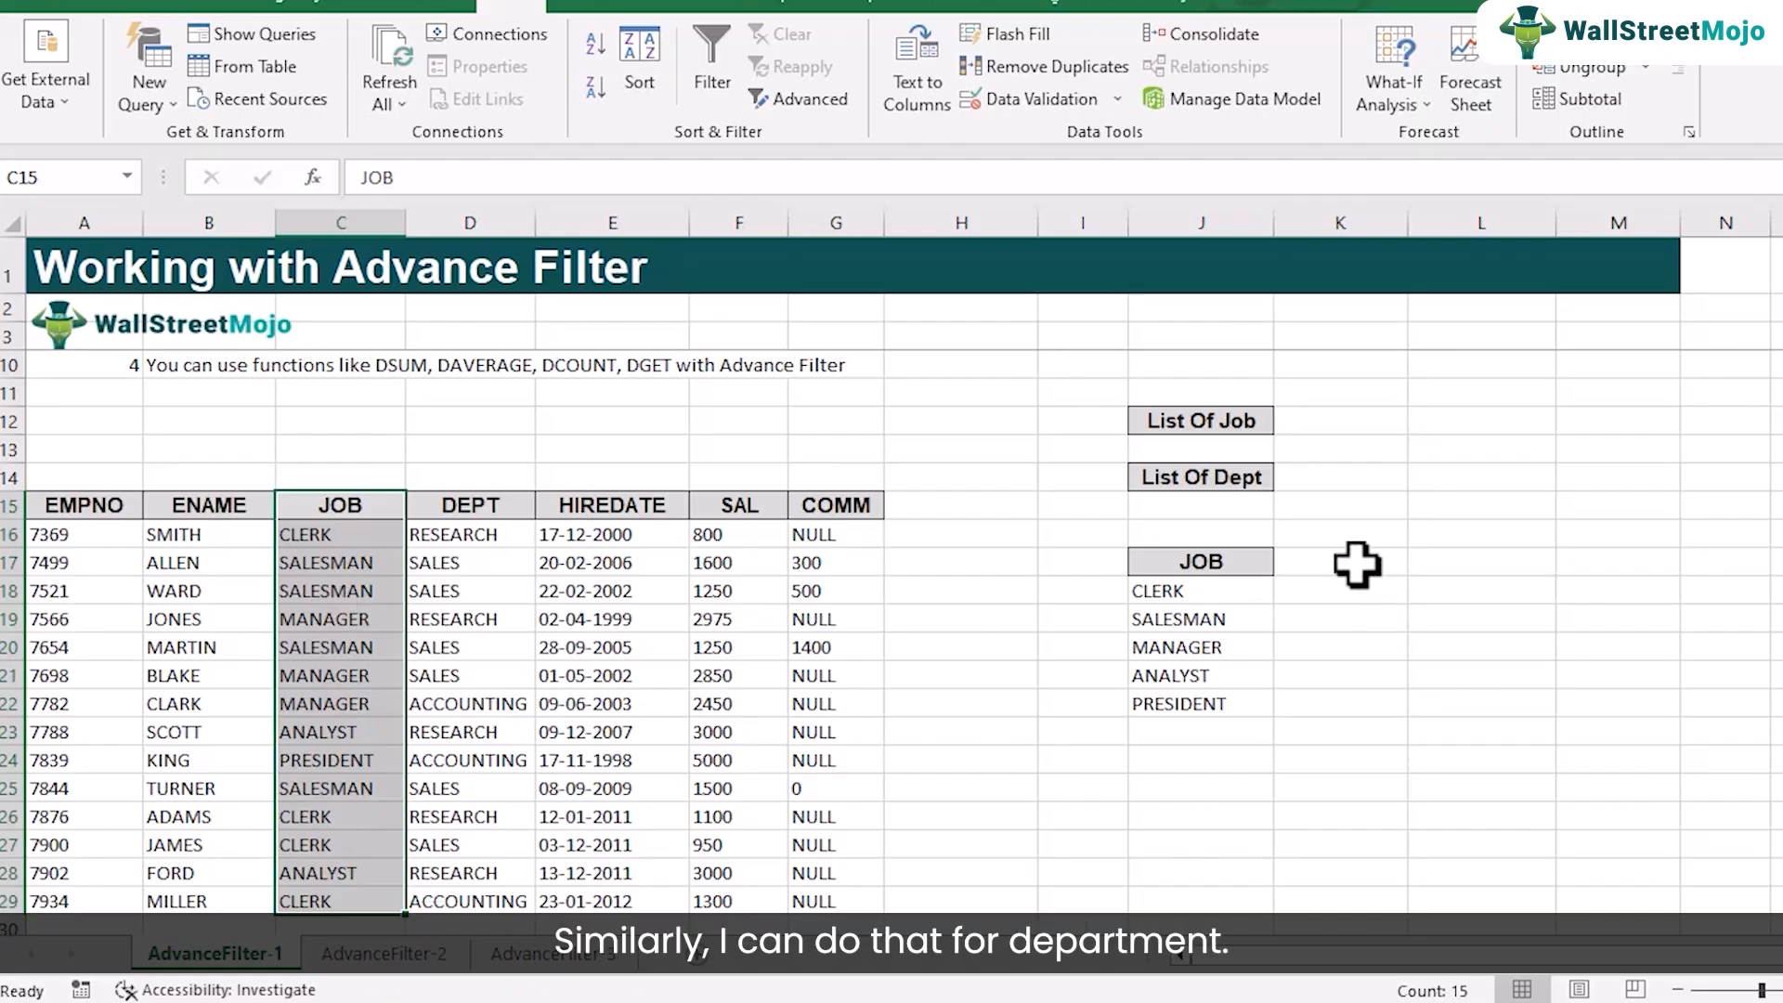
Step: Extract the unique departments from D15:D29 with Advanced Filter, copying unique records only to cell K17 beside the job list
click(1357, 564)
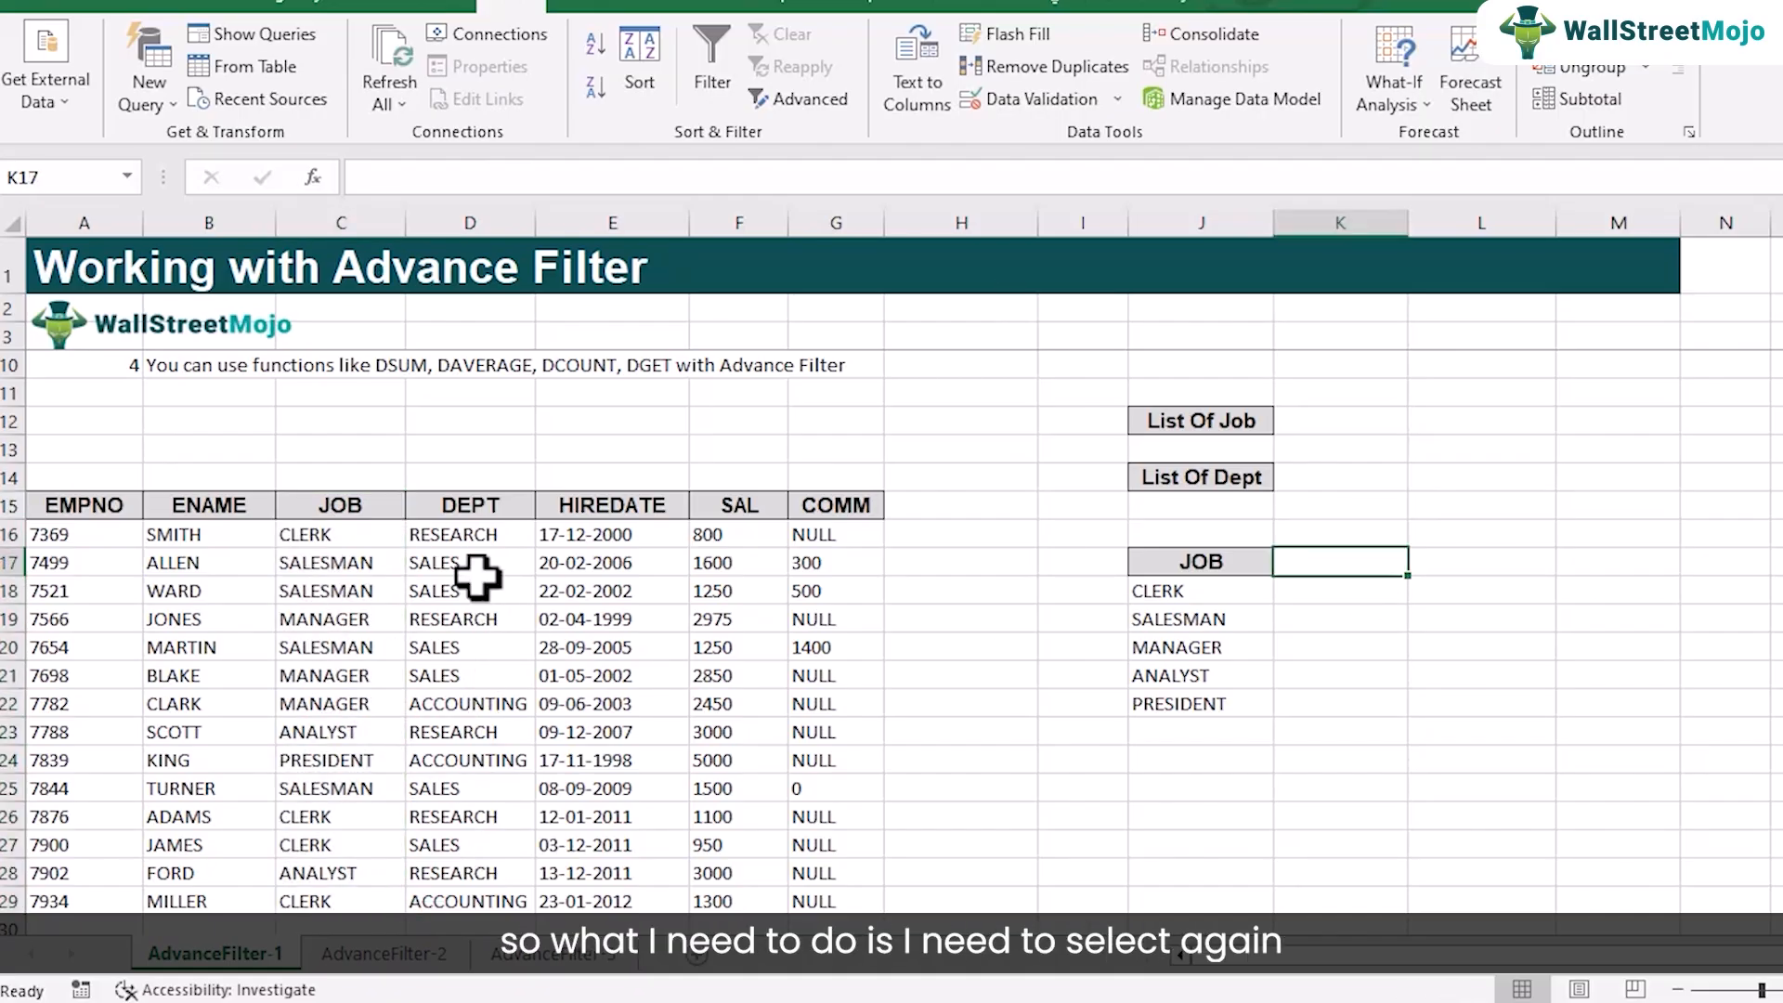
drag(470, 509, 504, 894)
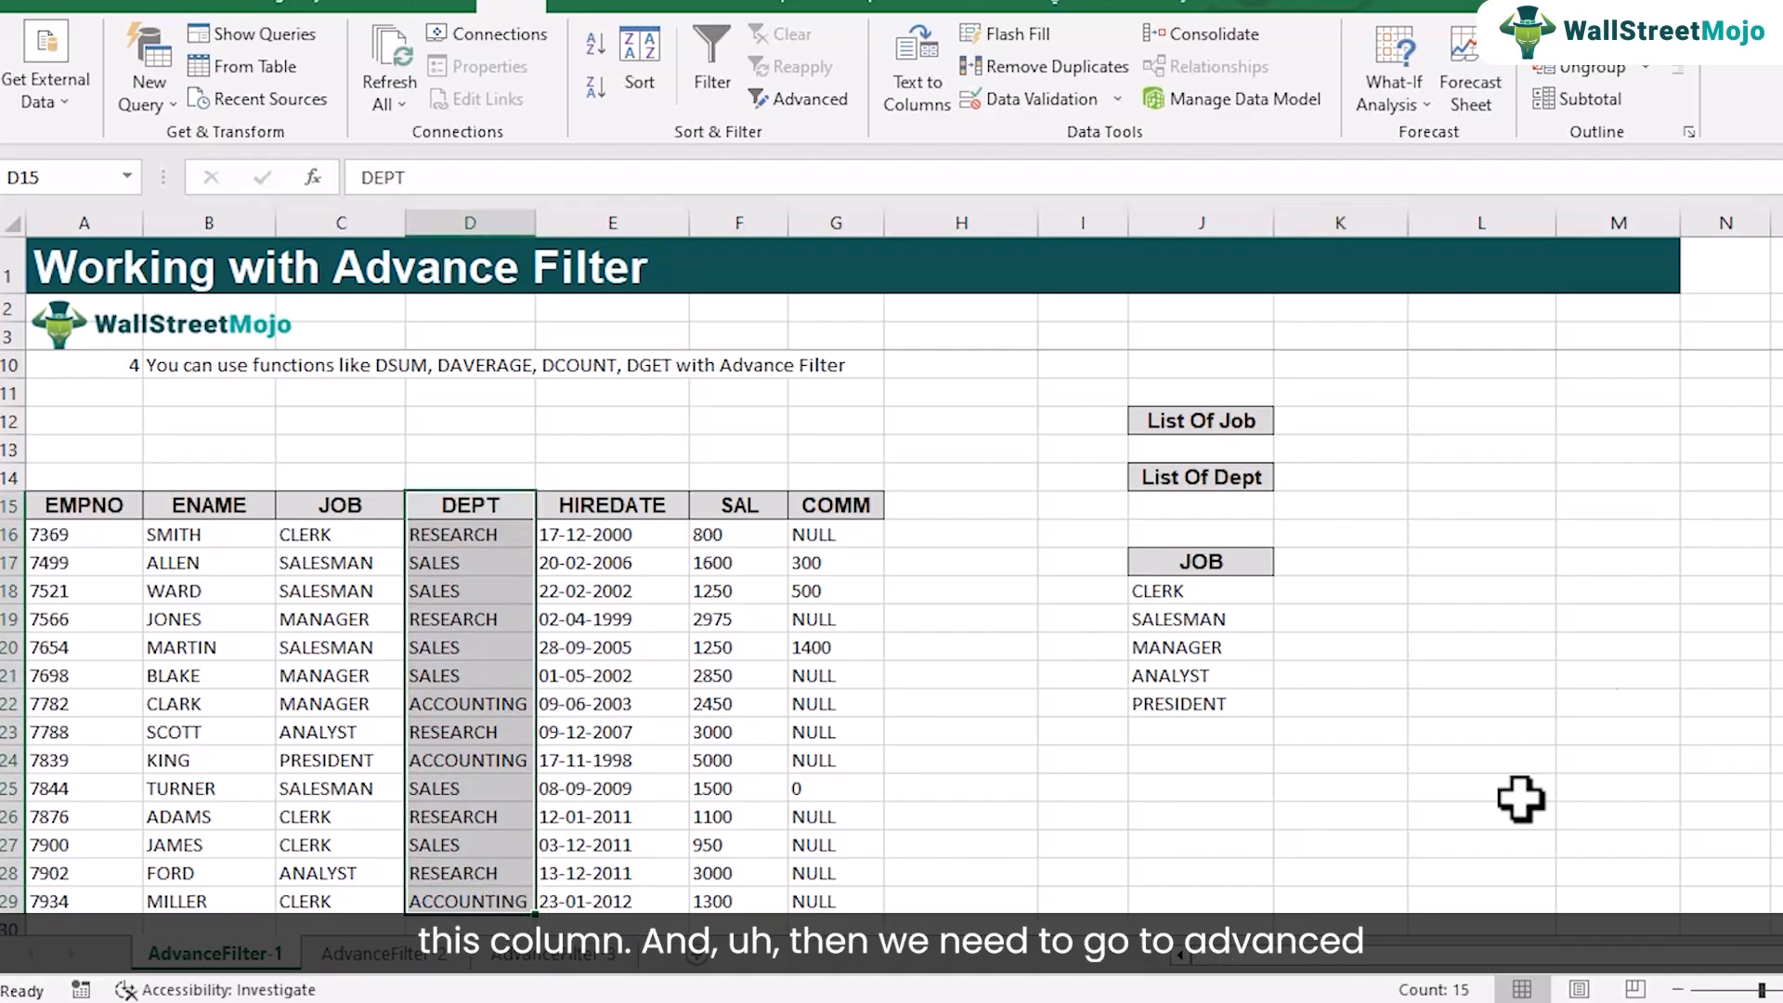
click(790, 108)
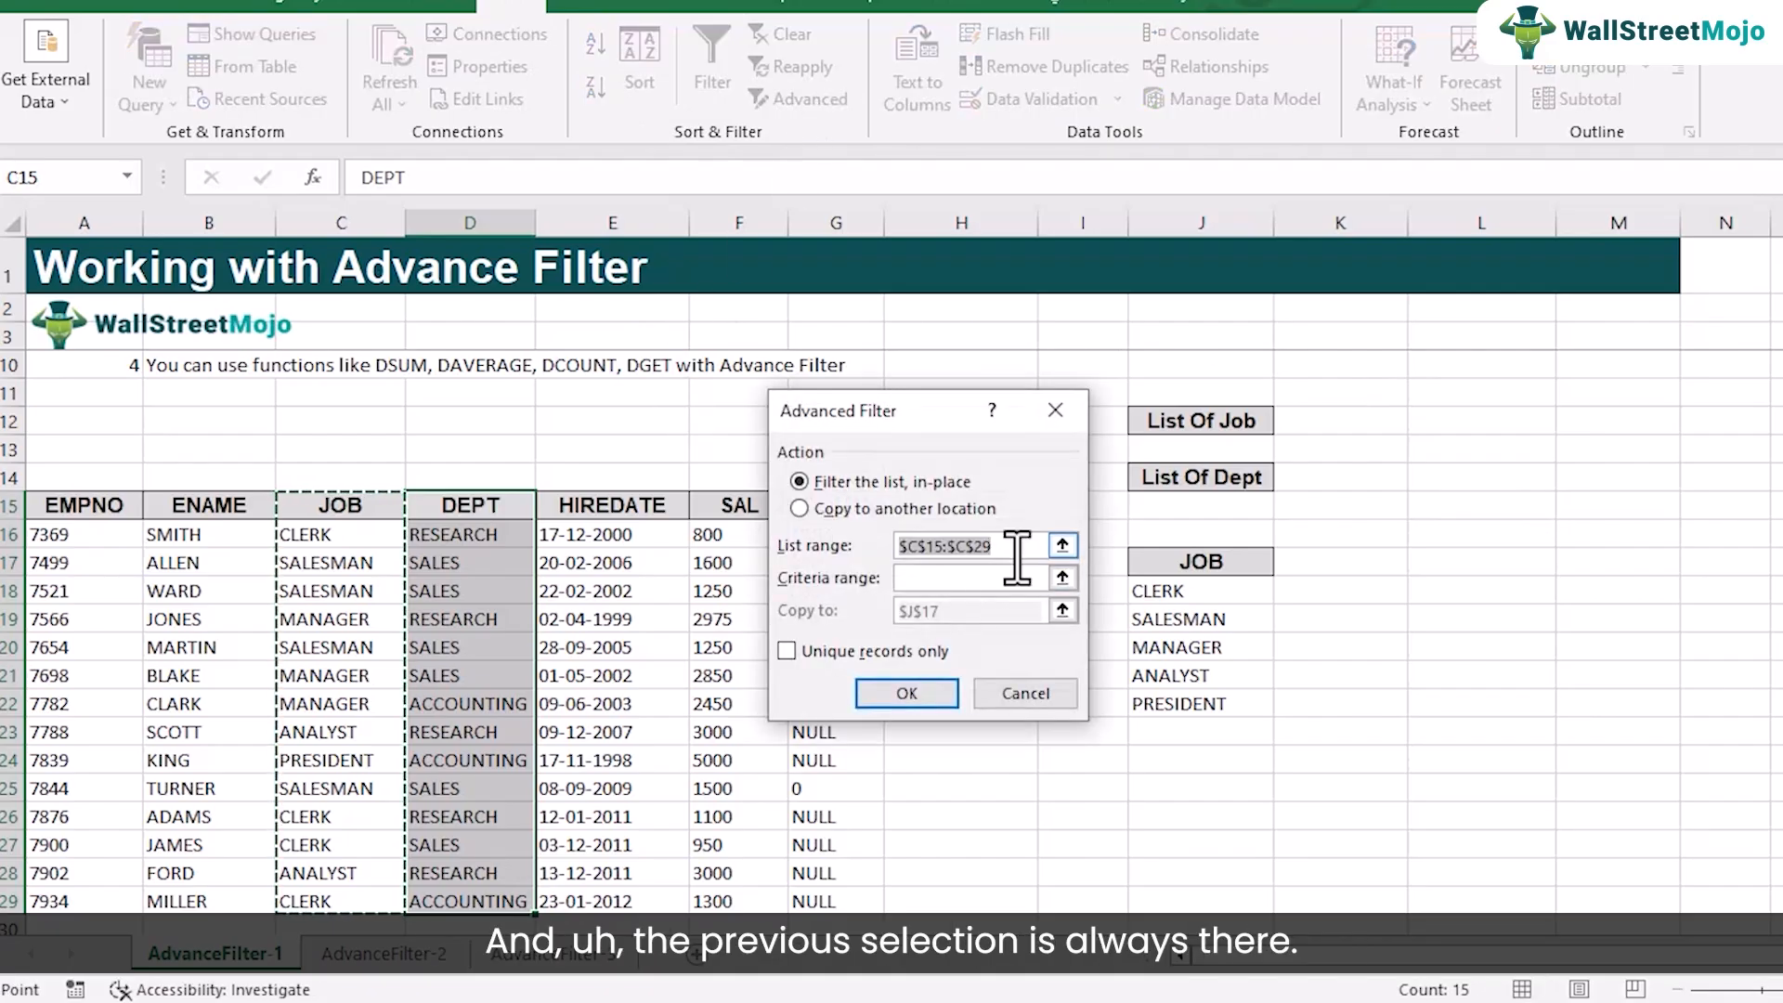
key(BackSpace)
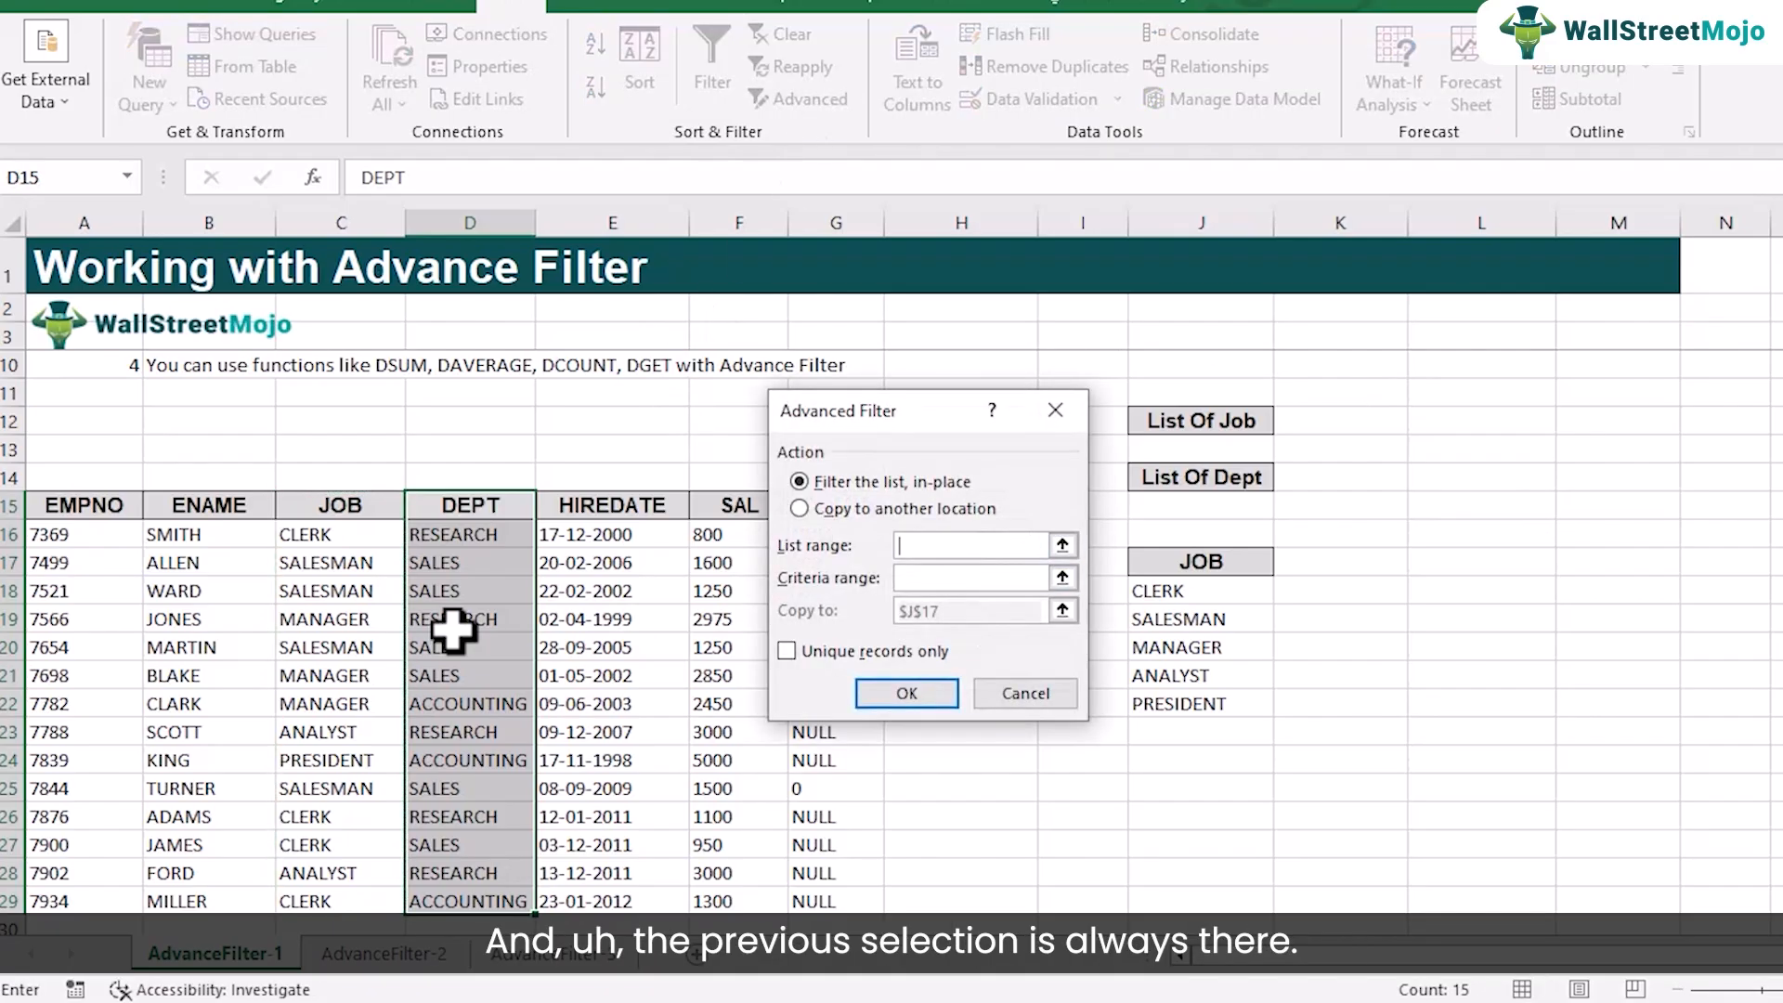
drag(474, 509, 498, 906)
click(936, 579)
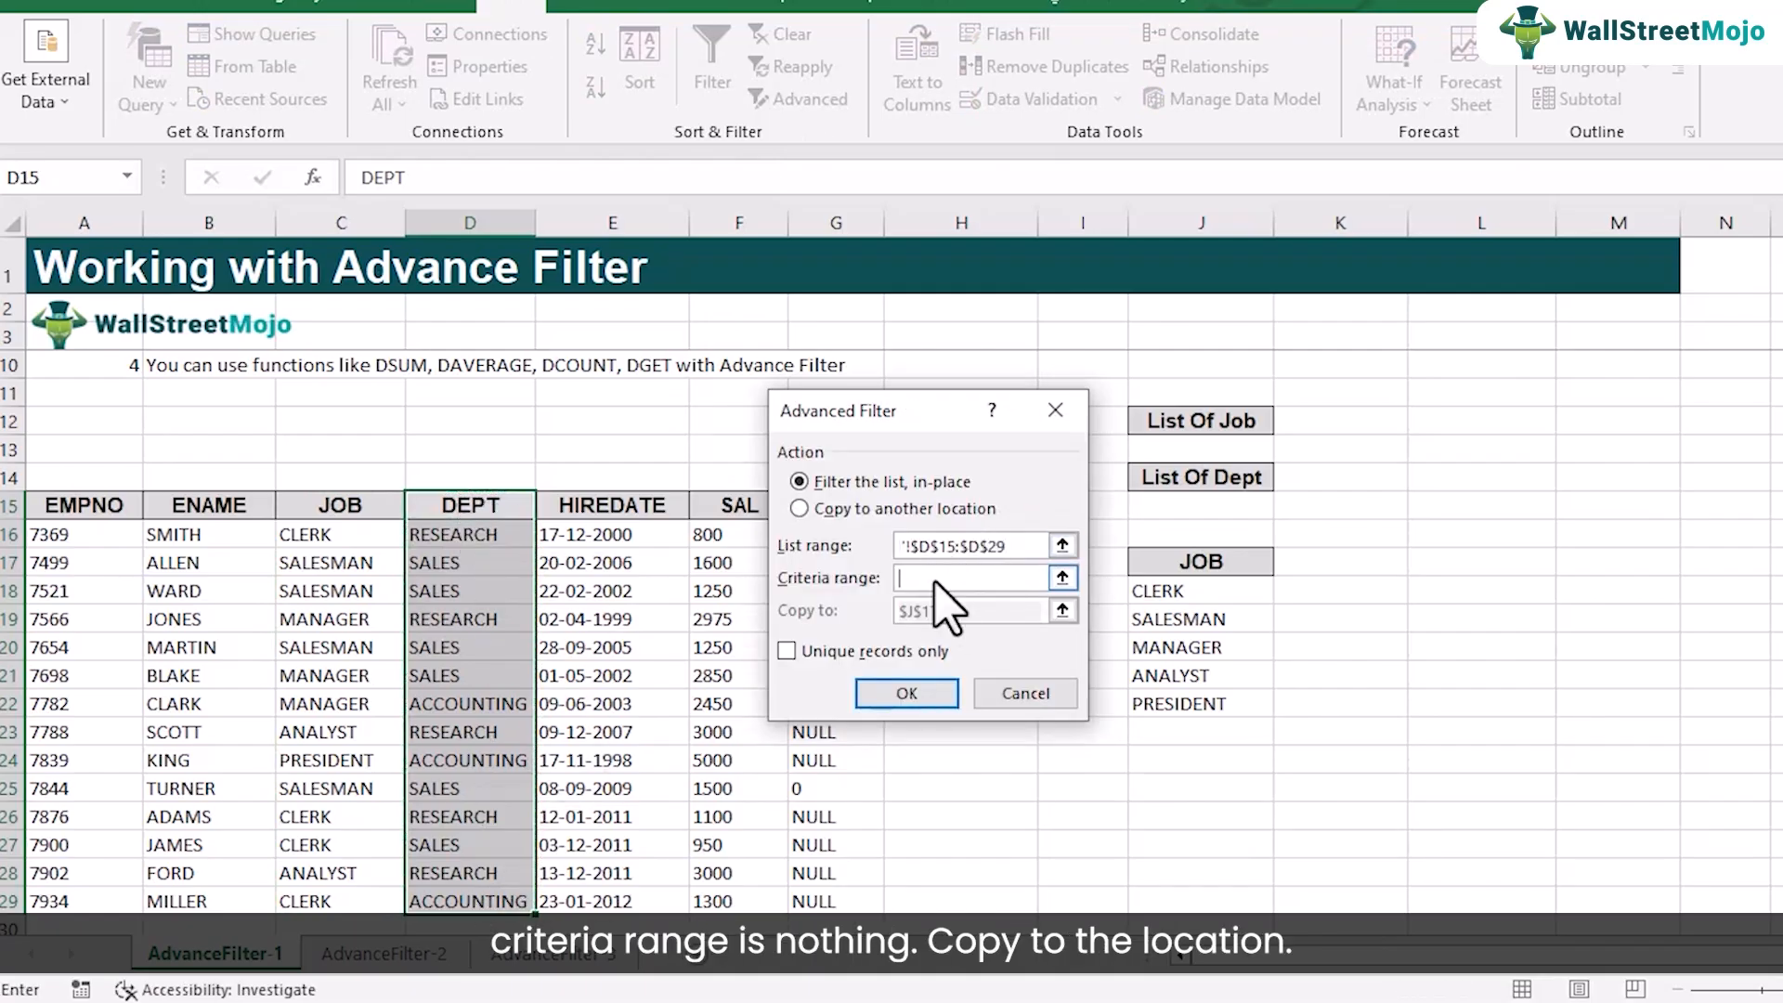
click(847, 509)
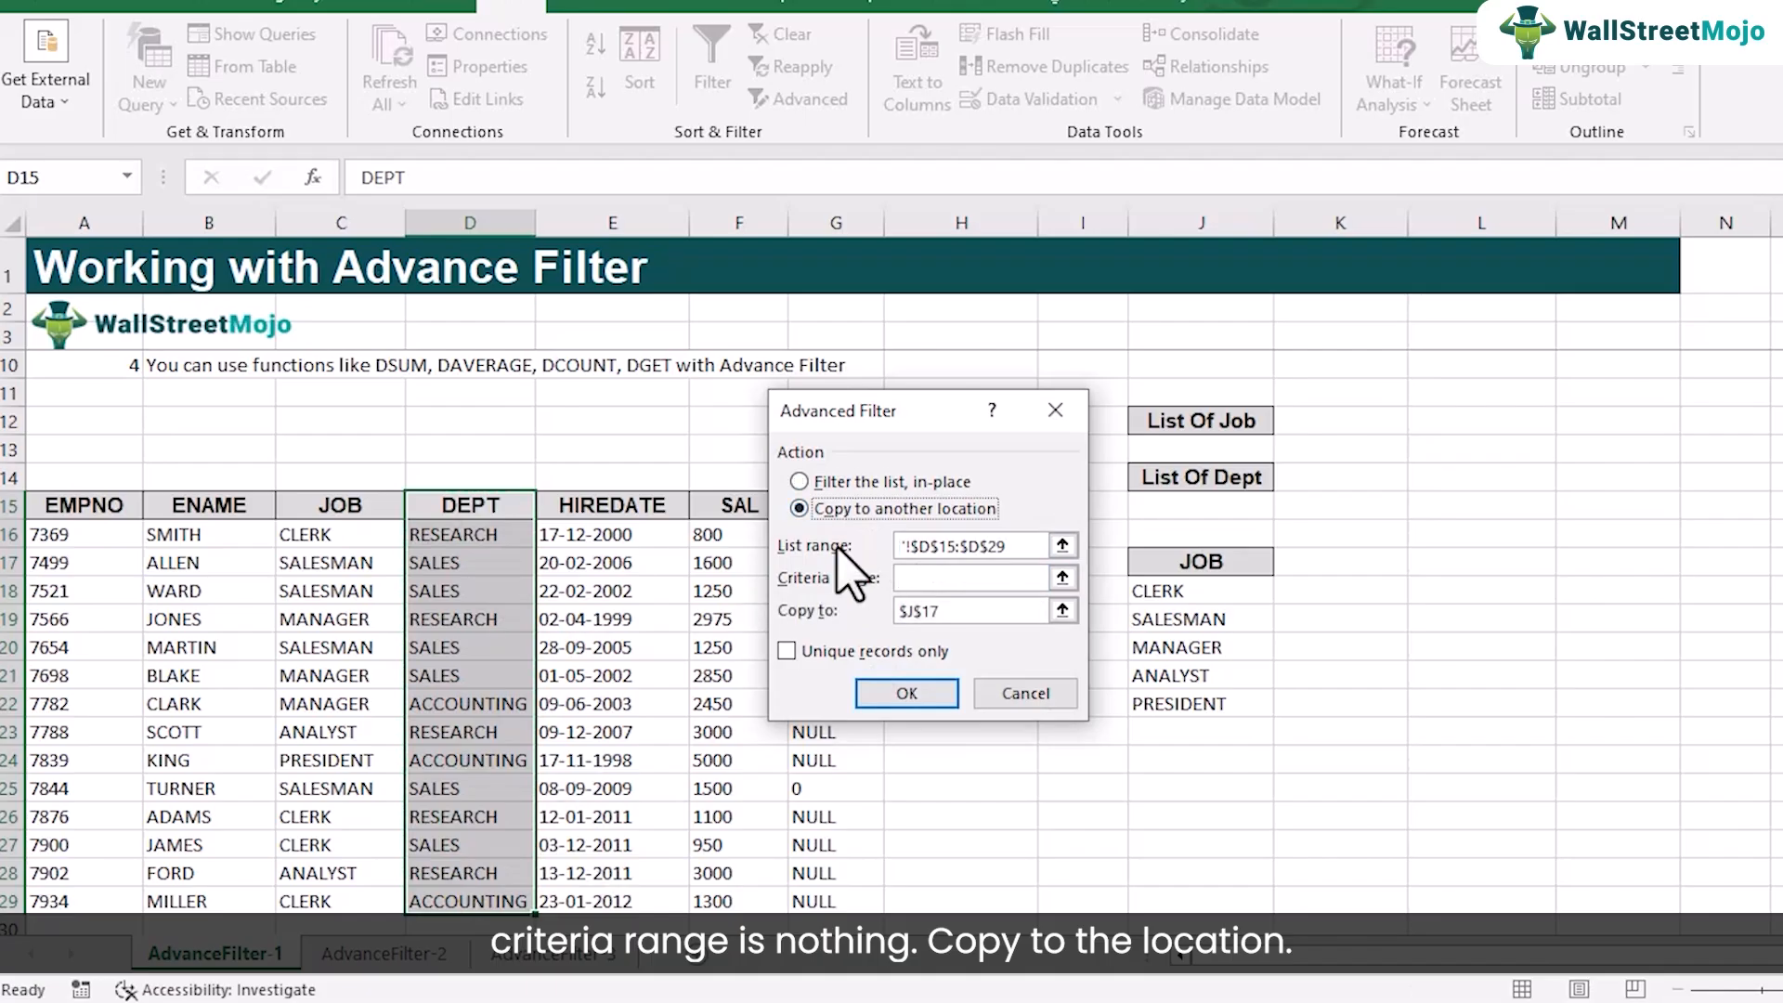
click(962, 617)
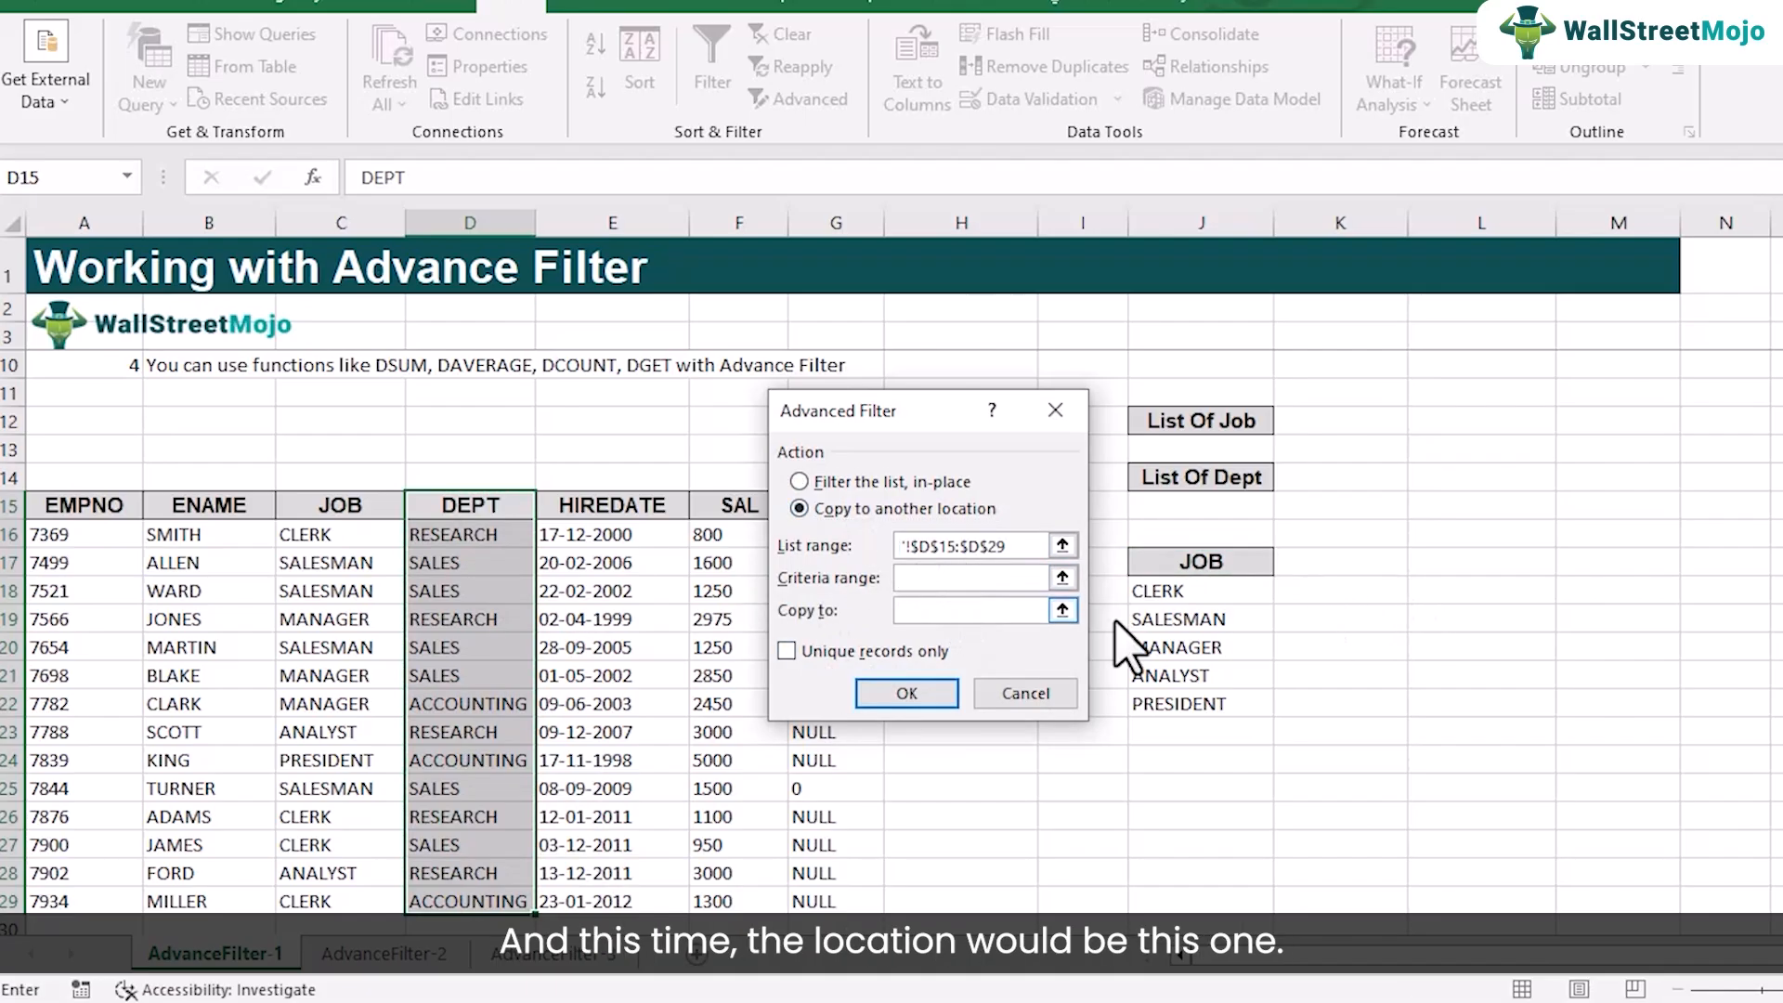
click(1346, 562)
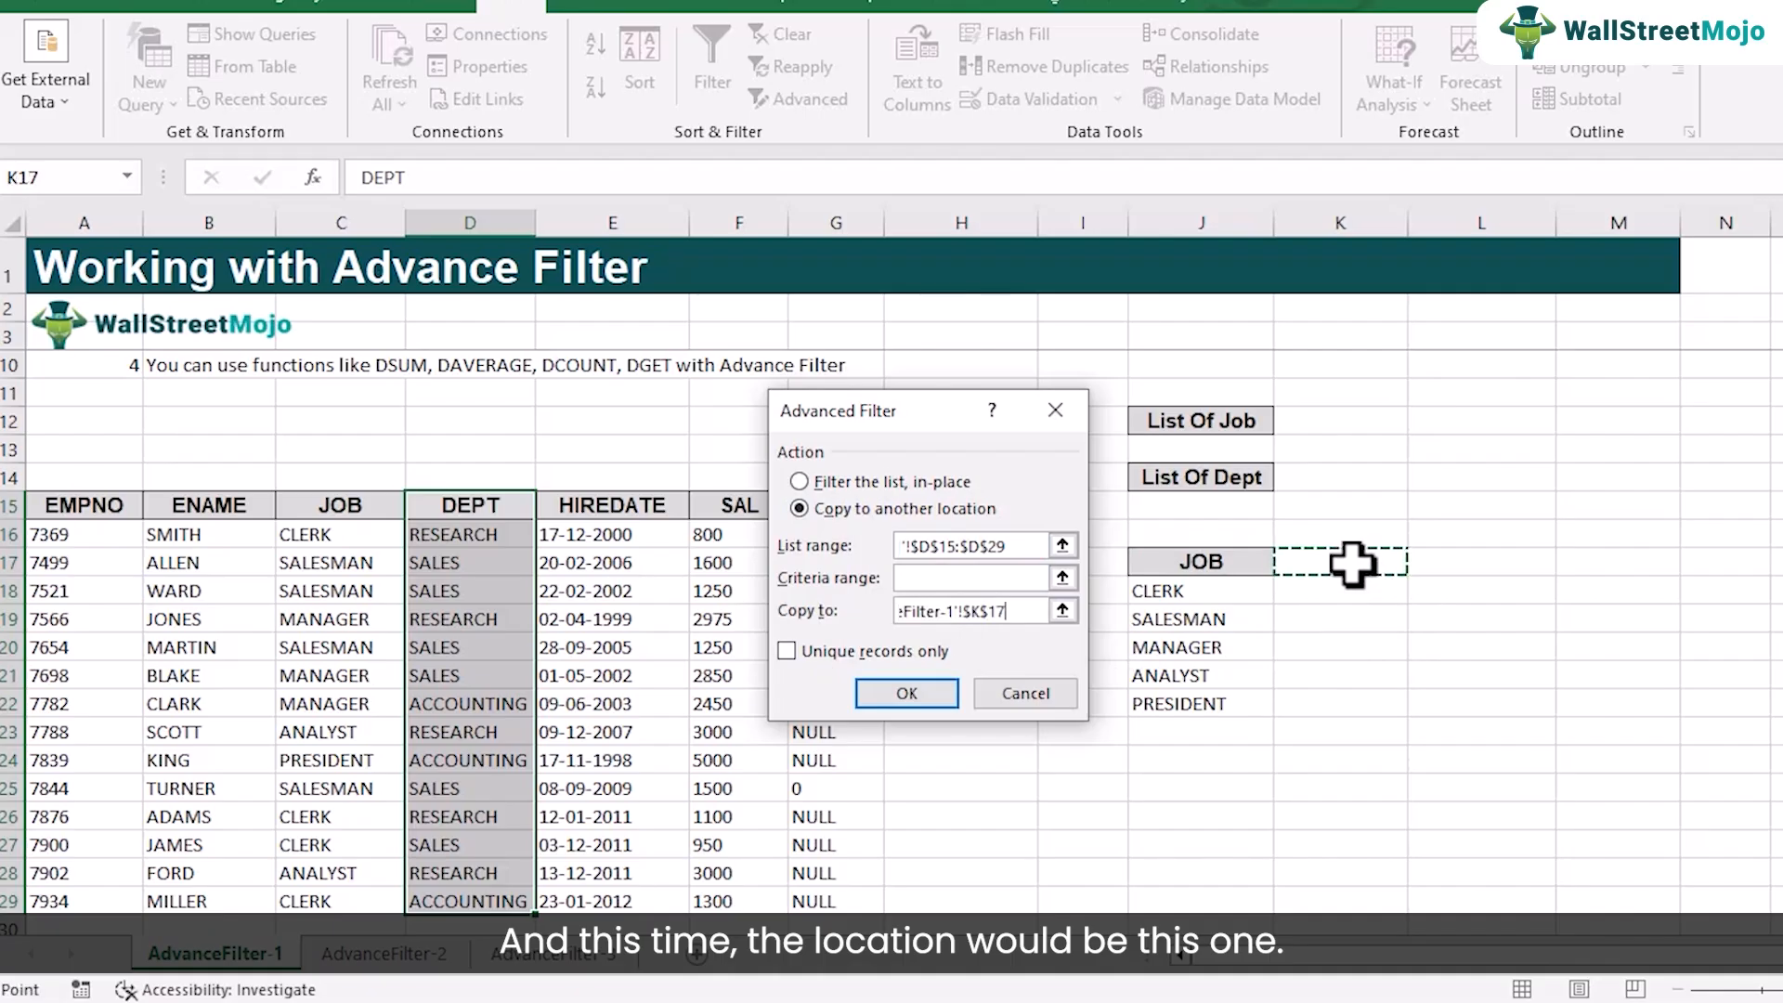
click(887, 653)
click(906, 694)
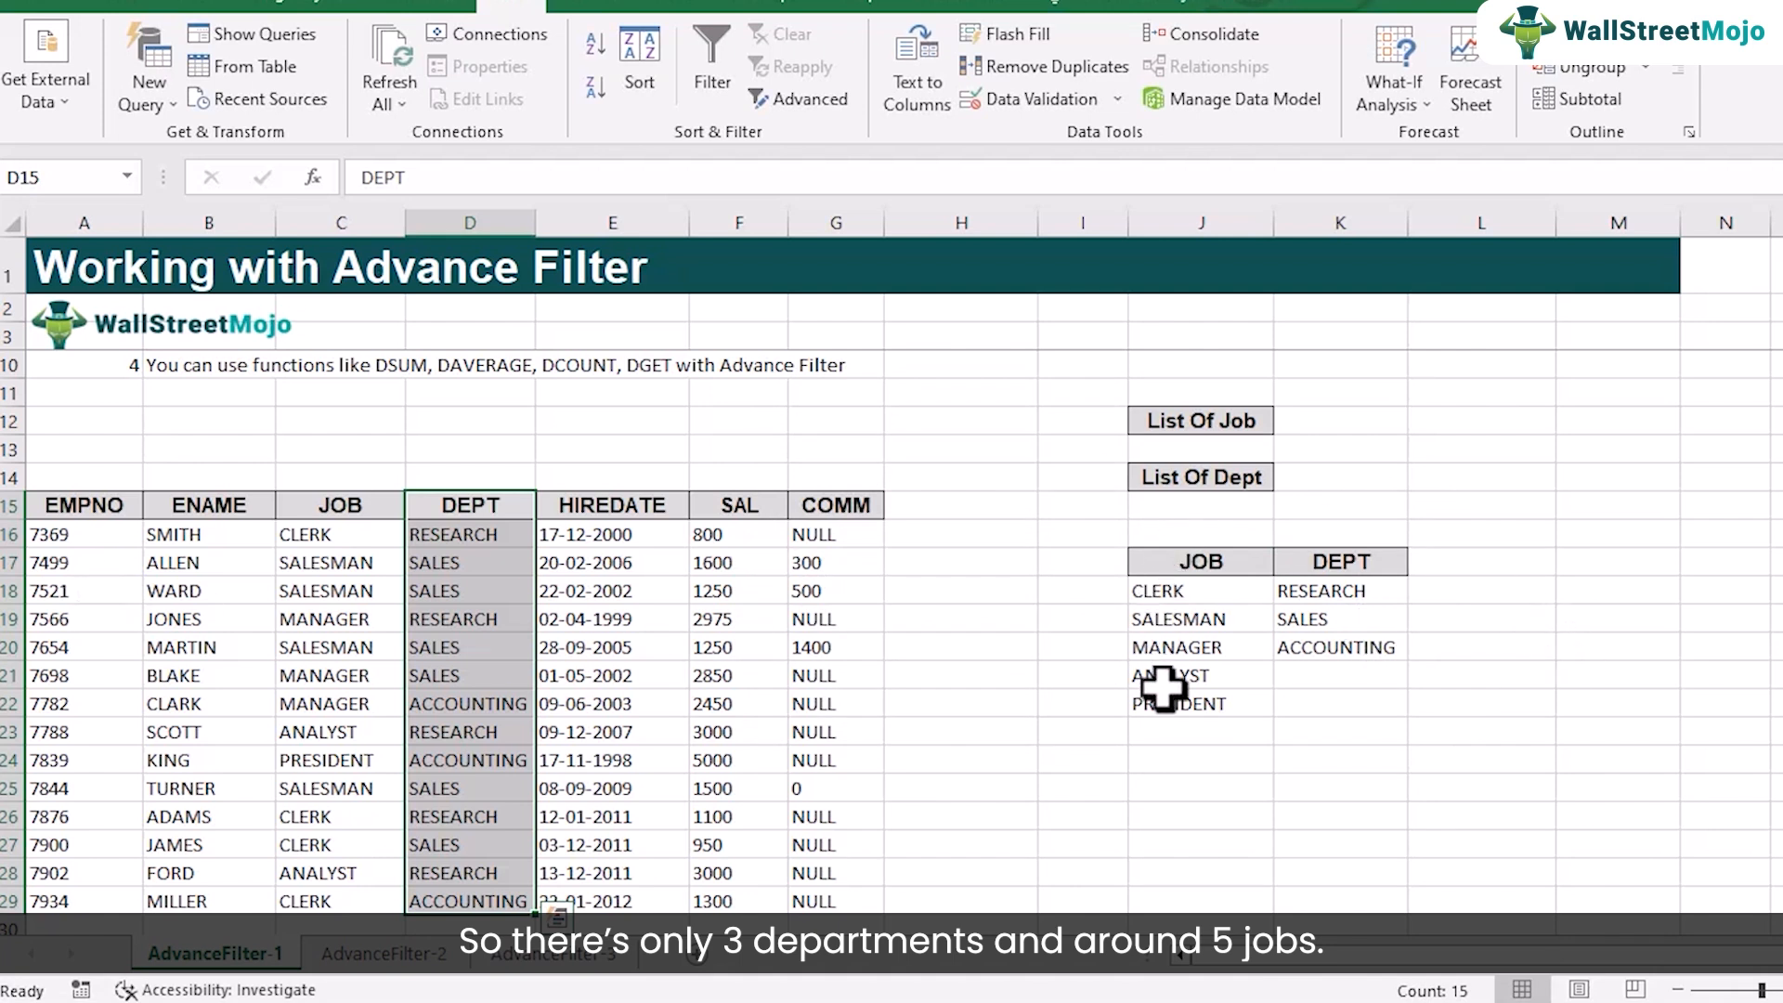
Step: Give cell K12 a list validation sourced from the unique job entries in J18:J22
click(1330, 426)
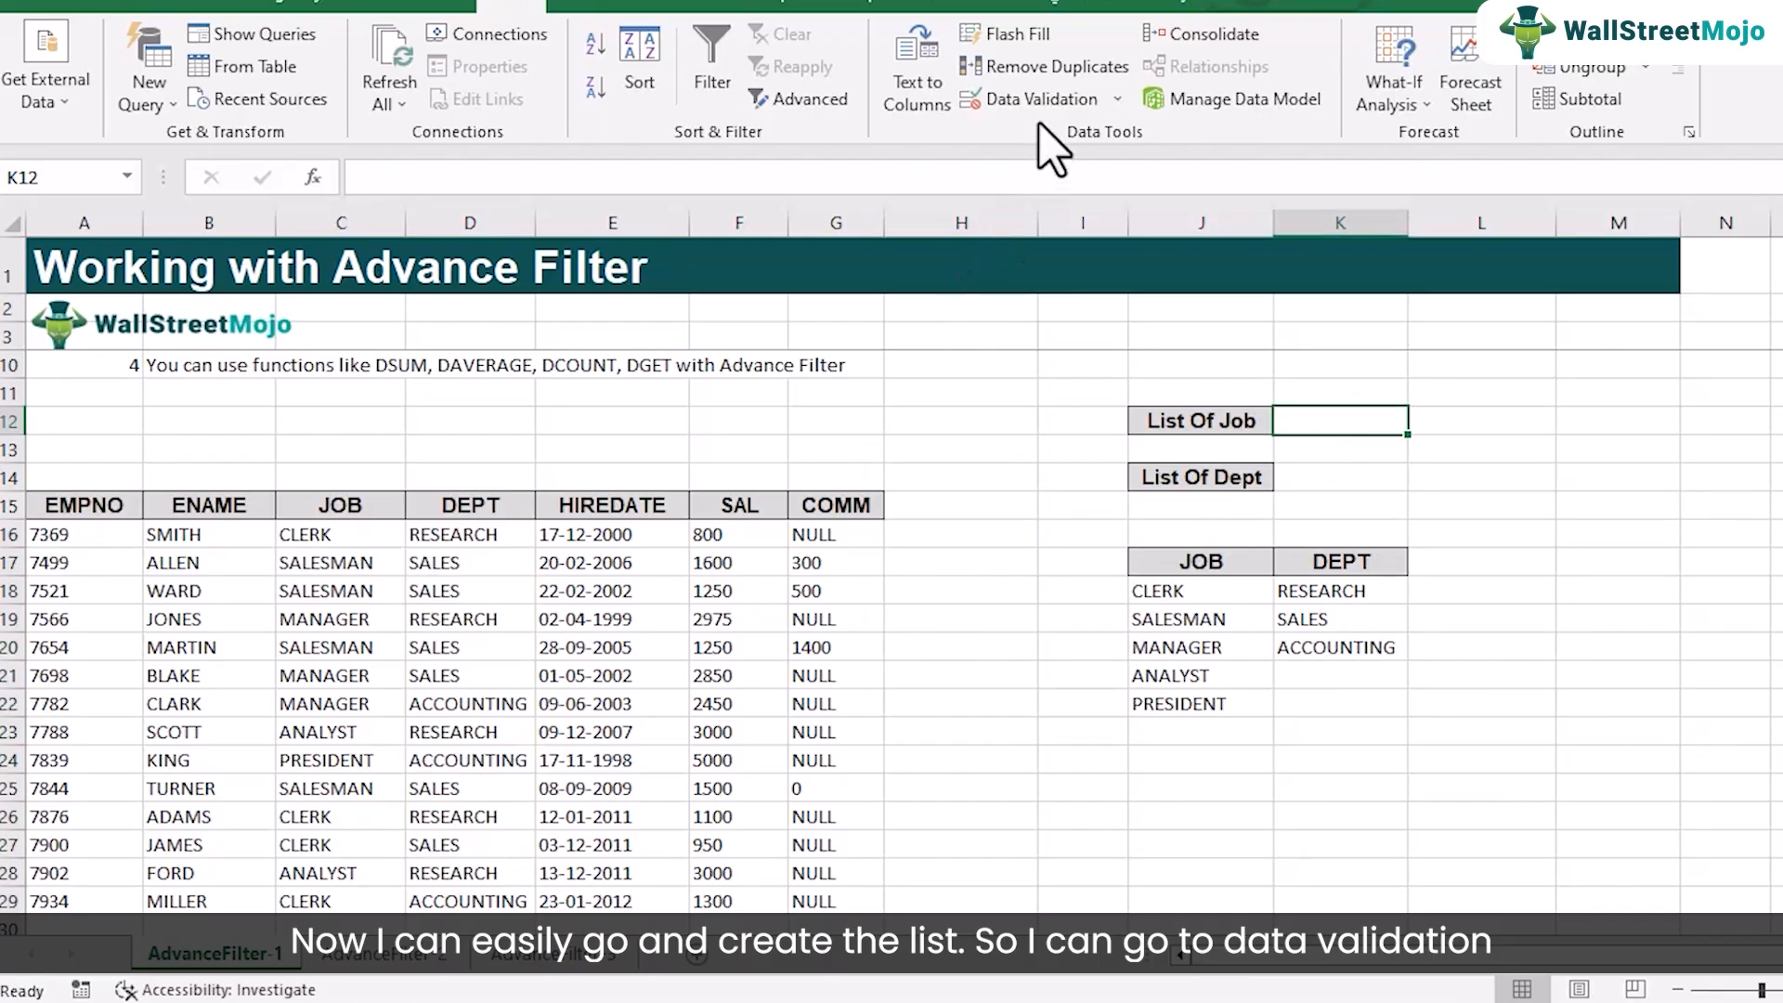
click(1042, 100)
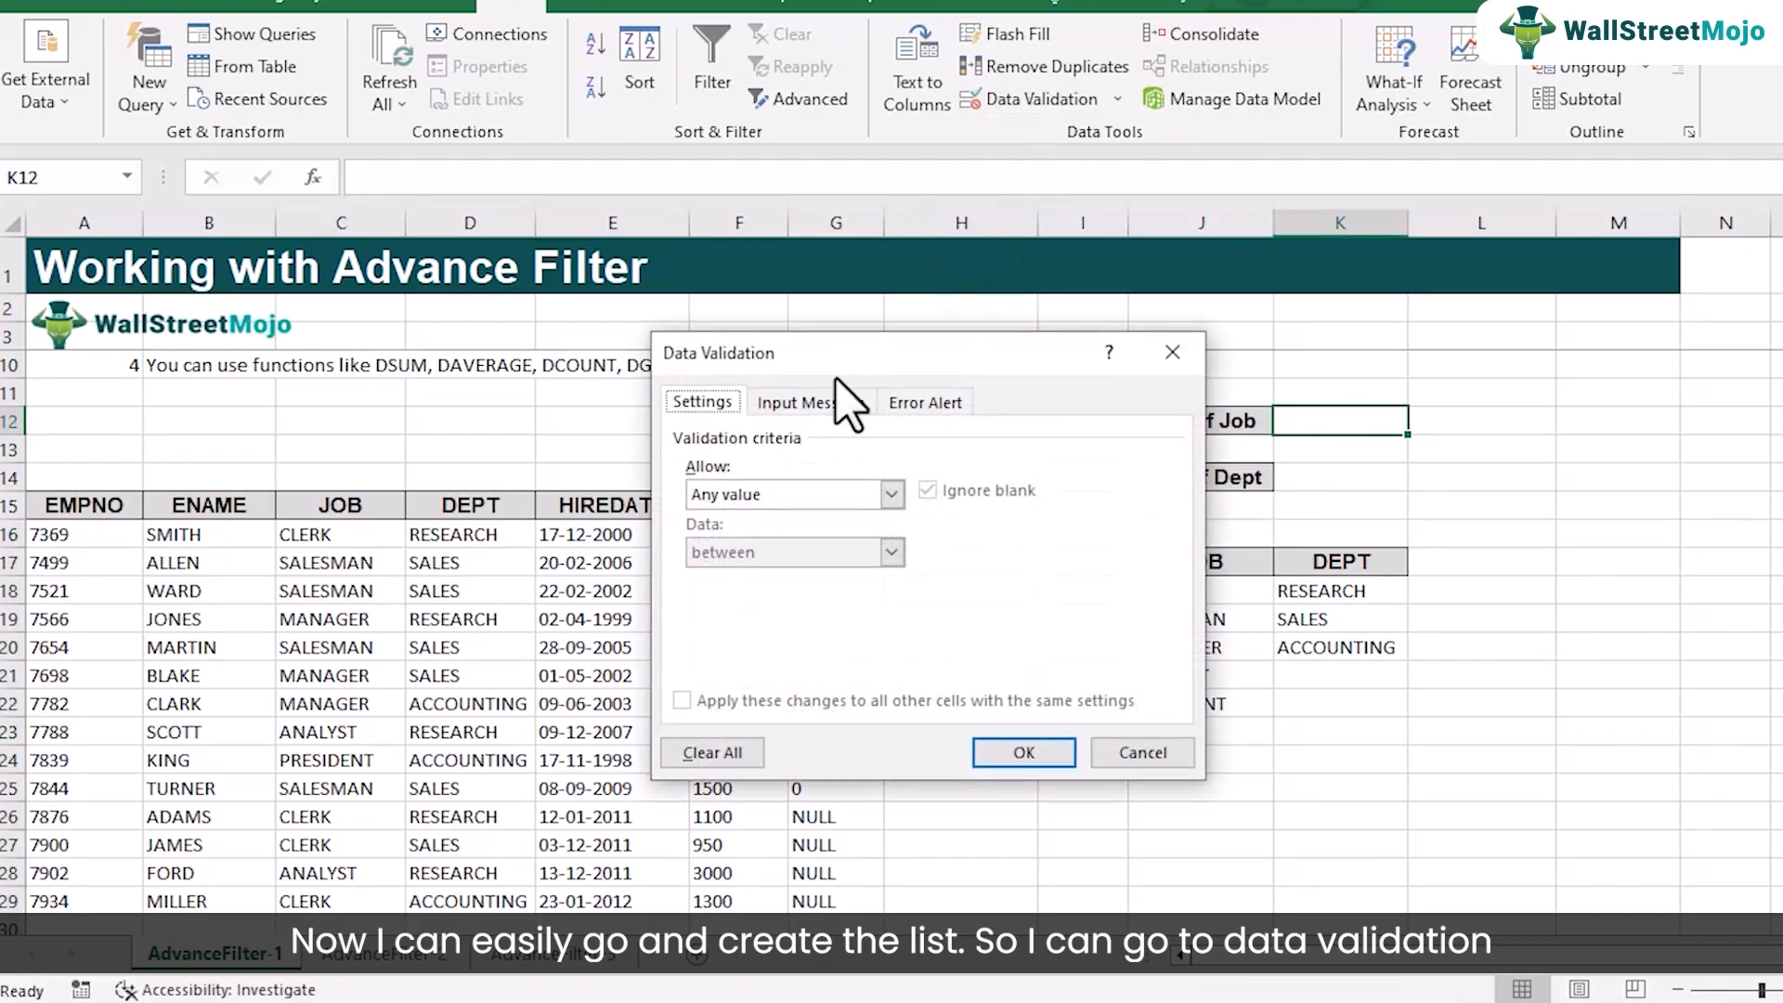
click(891, 494)
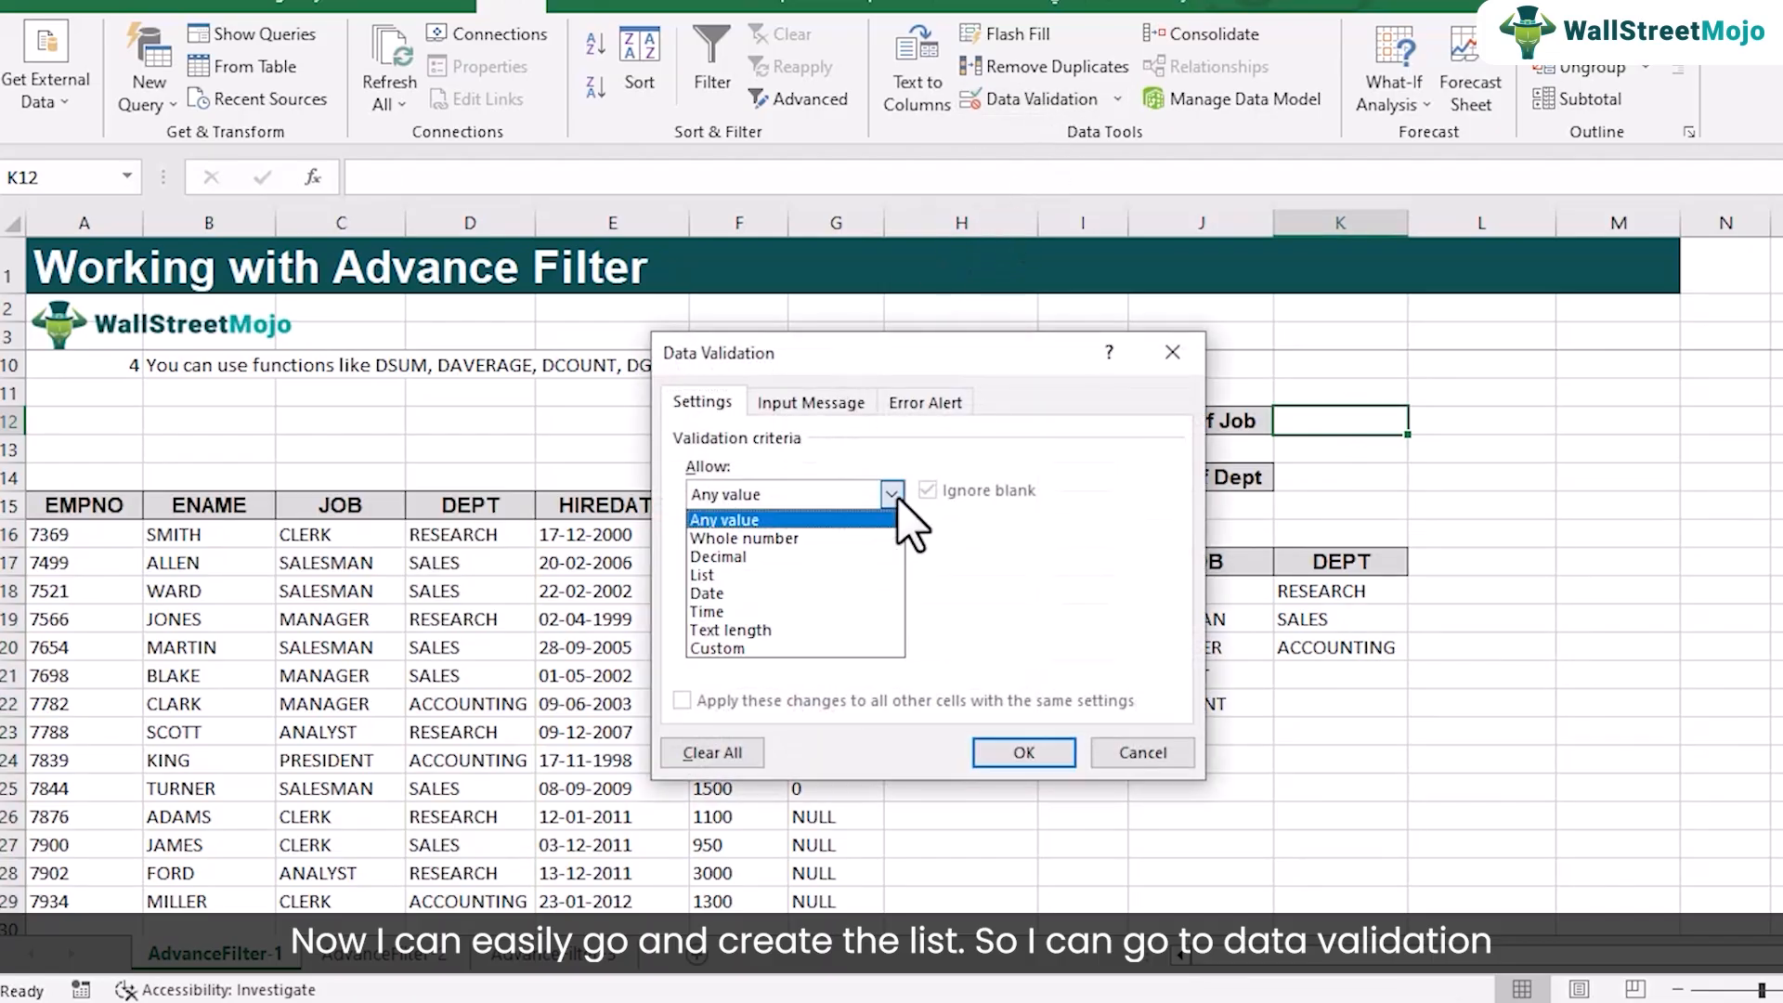
click(824, 575)
click(862, 609)
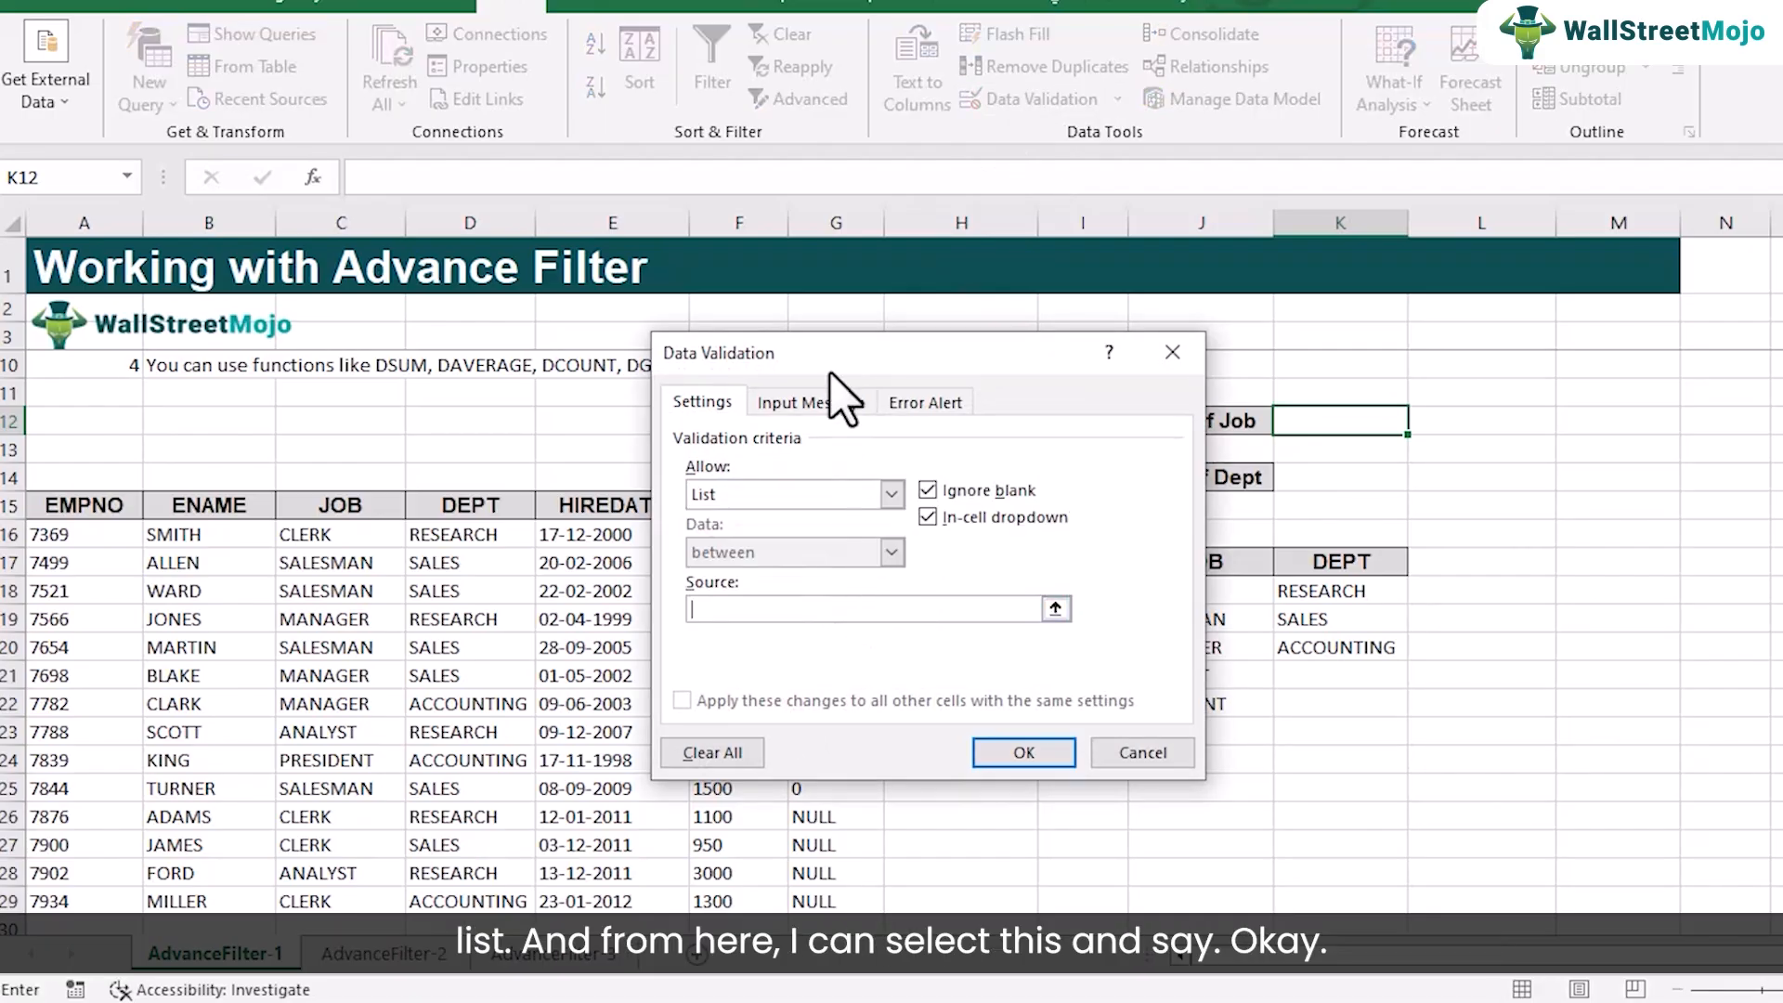
drag(832, 360, 649, 326)
drag(1188, 592, 1194, 701)
click(841, 609)
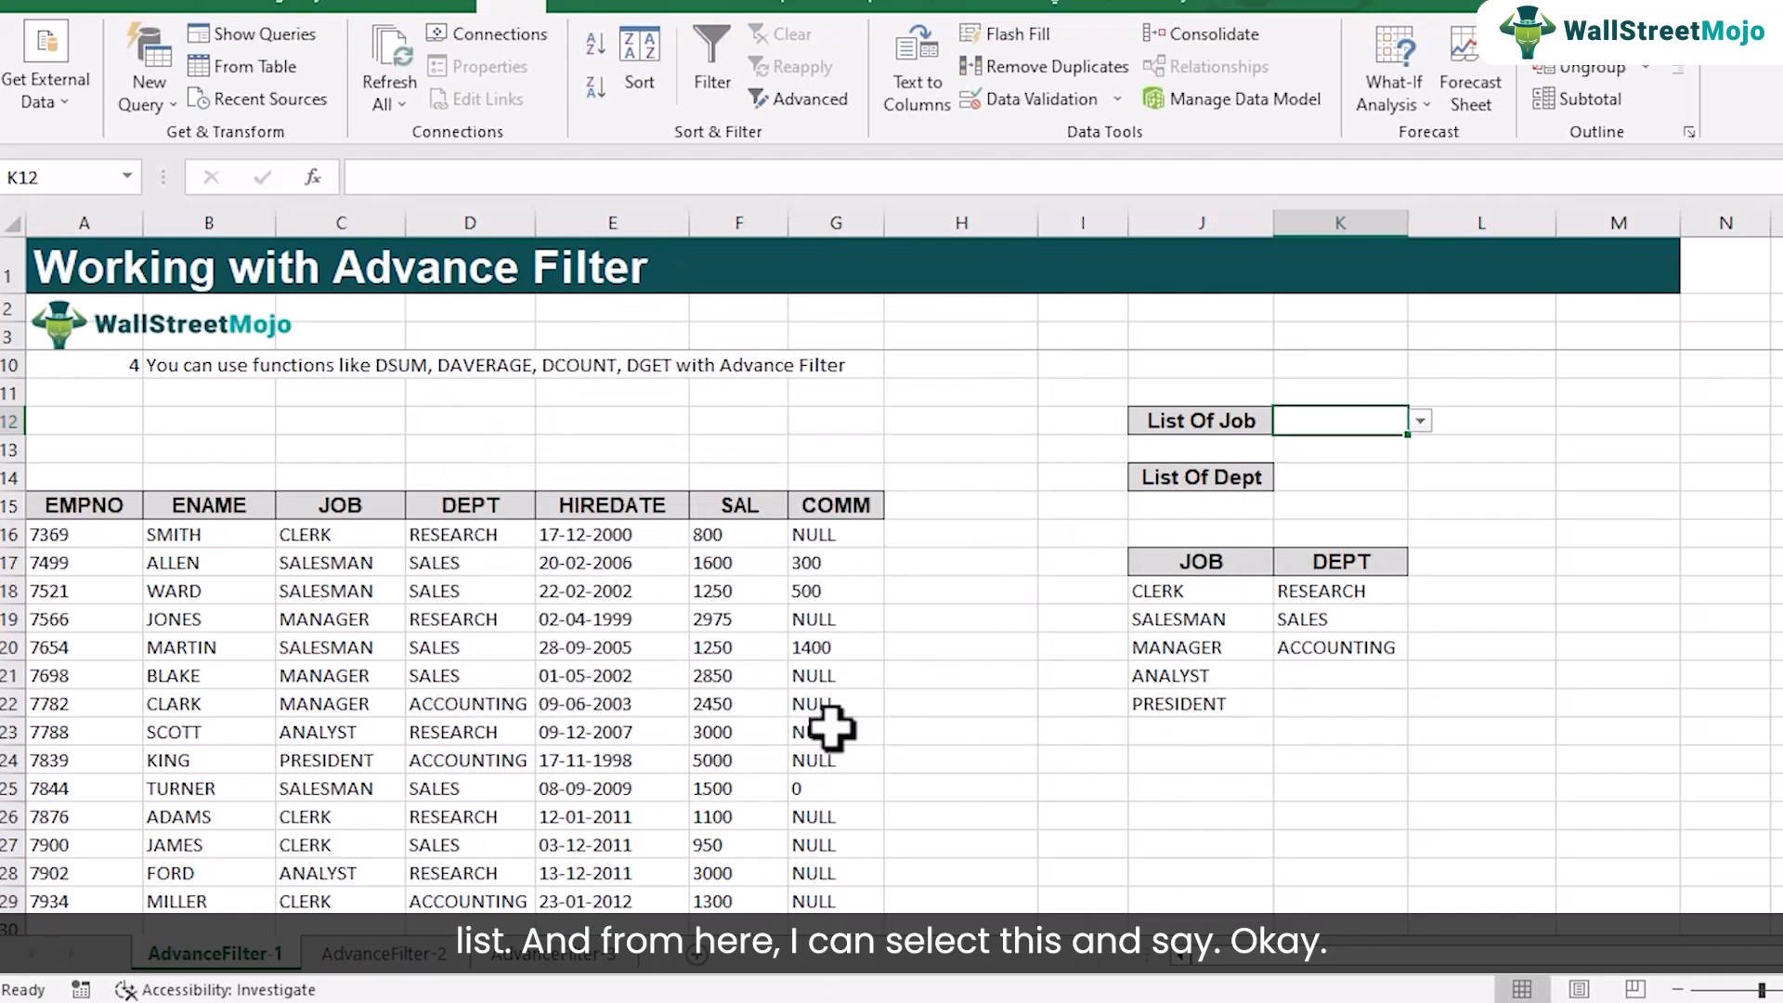
Step: Give cell K14 a list validation sourced from the unique department entries in K18:K20
click(1319, 475)
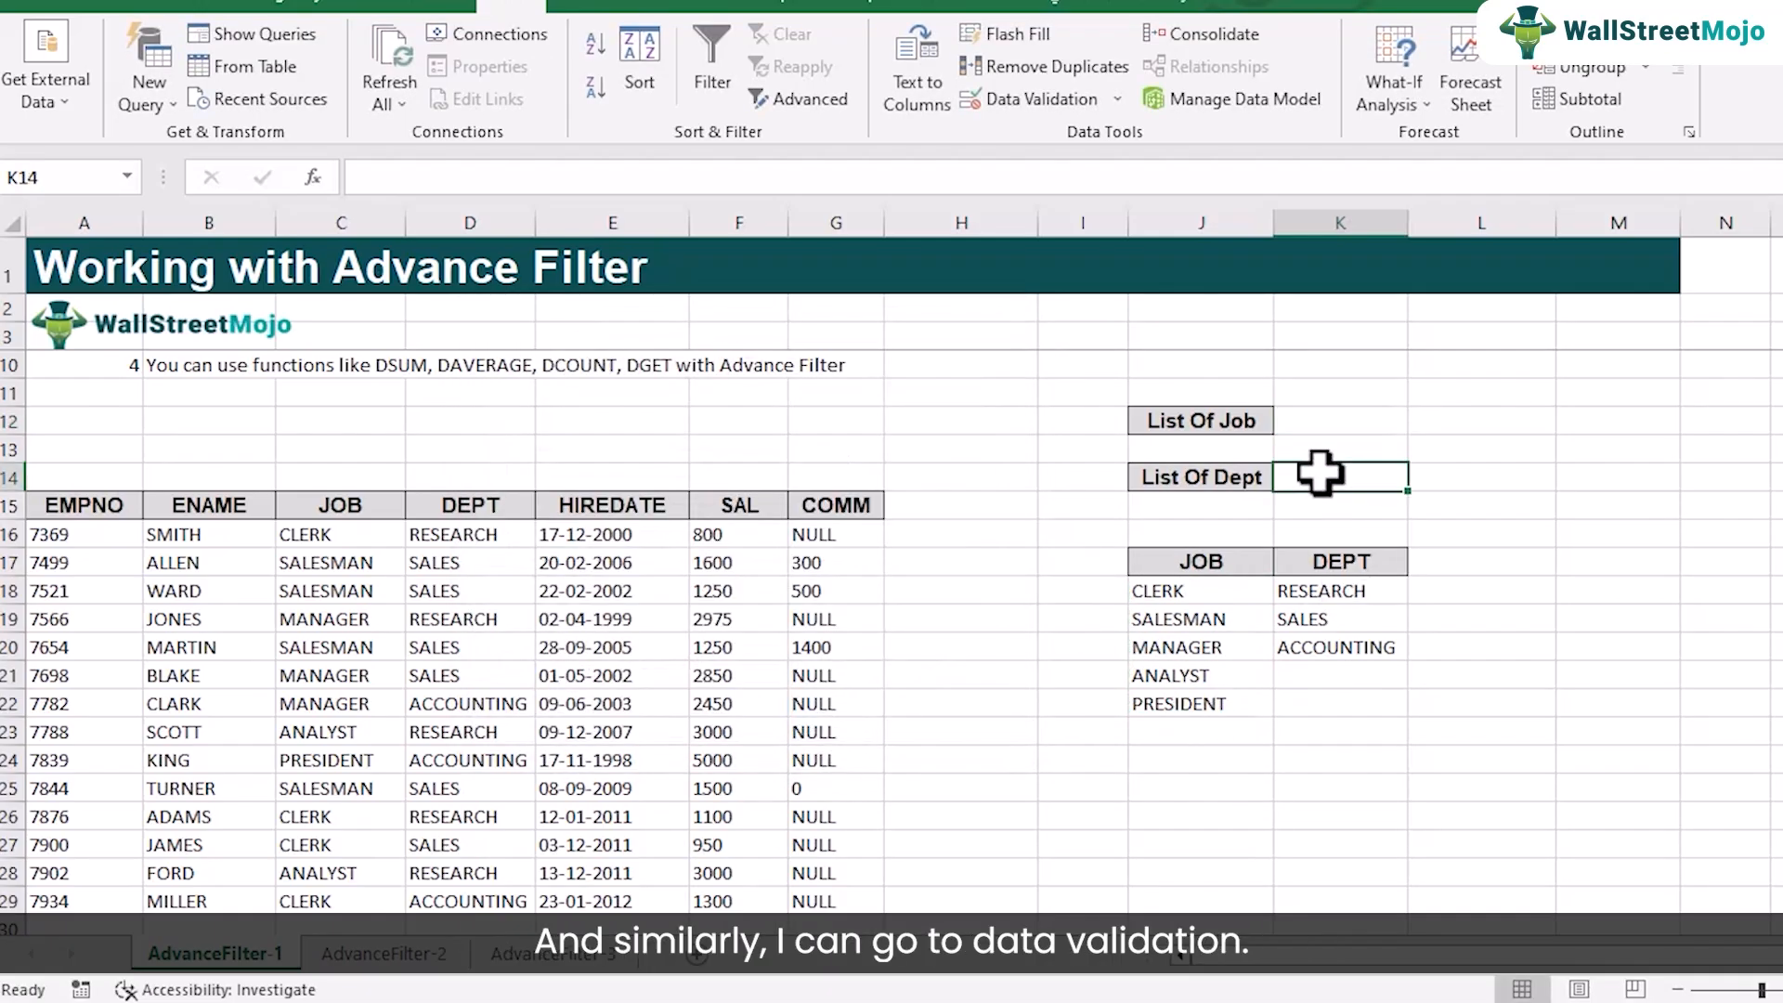
click(1036, 98)
click(706, 461)
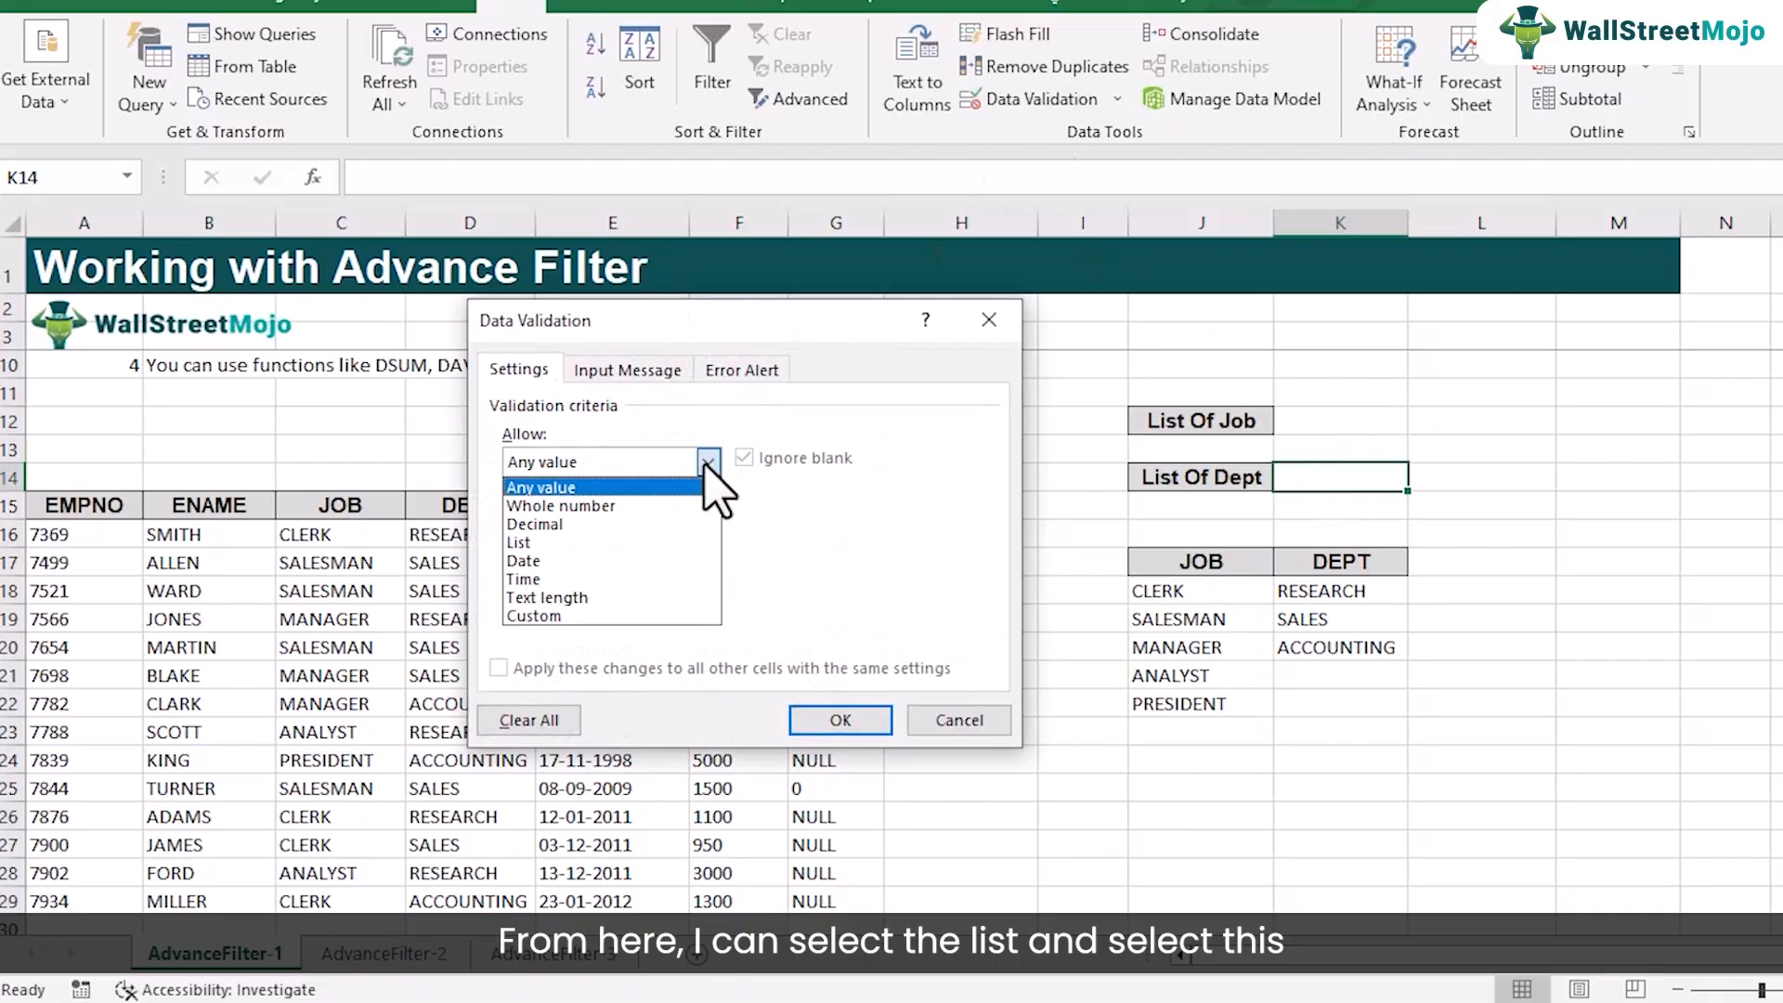
click(632, 542)
click(624, 573)
drag(1337, 588, 1362, 650)
click(843, 720)
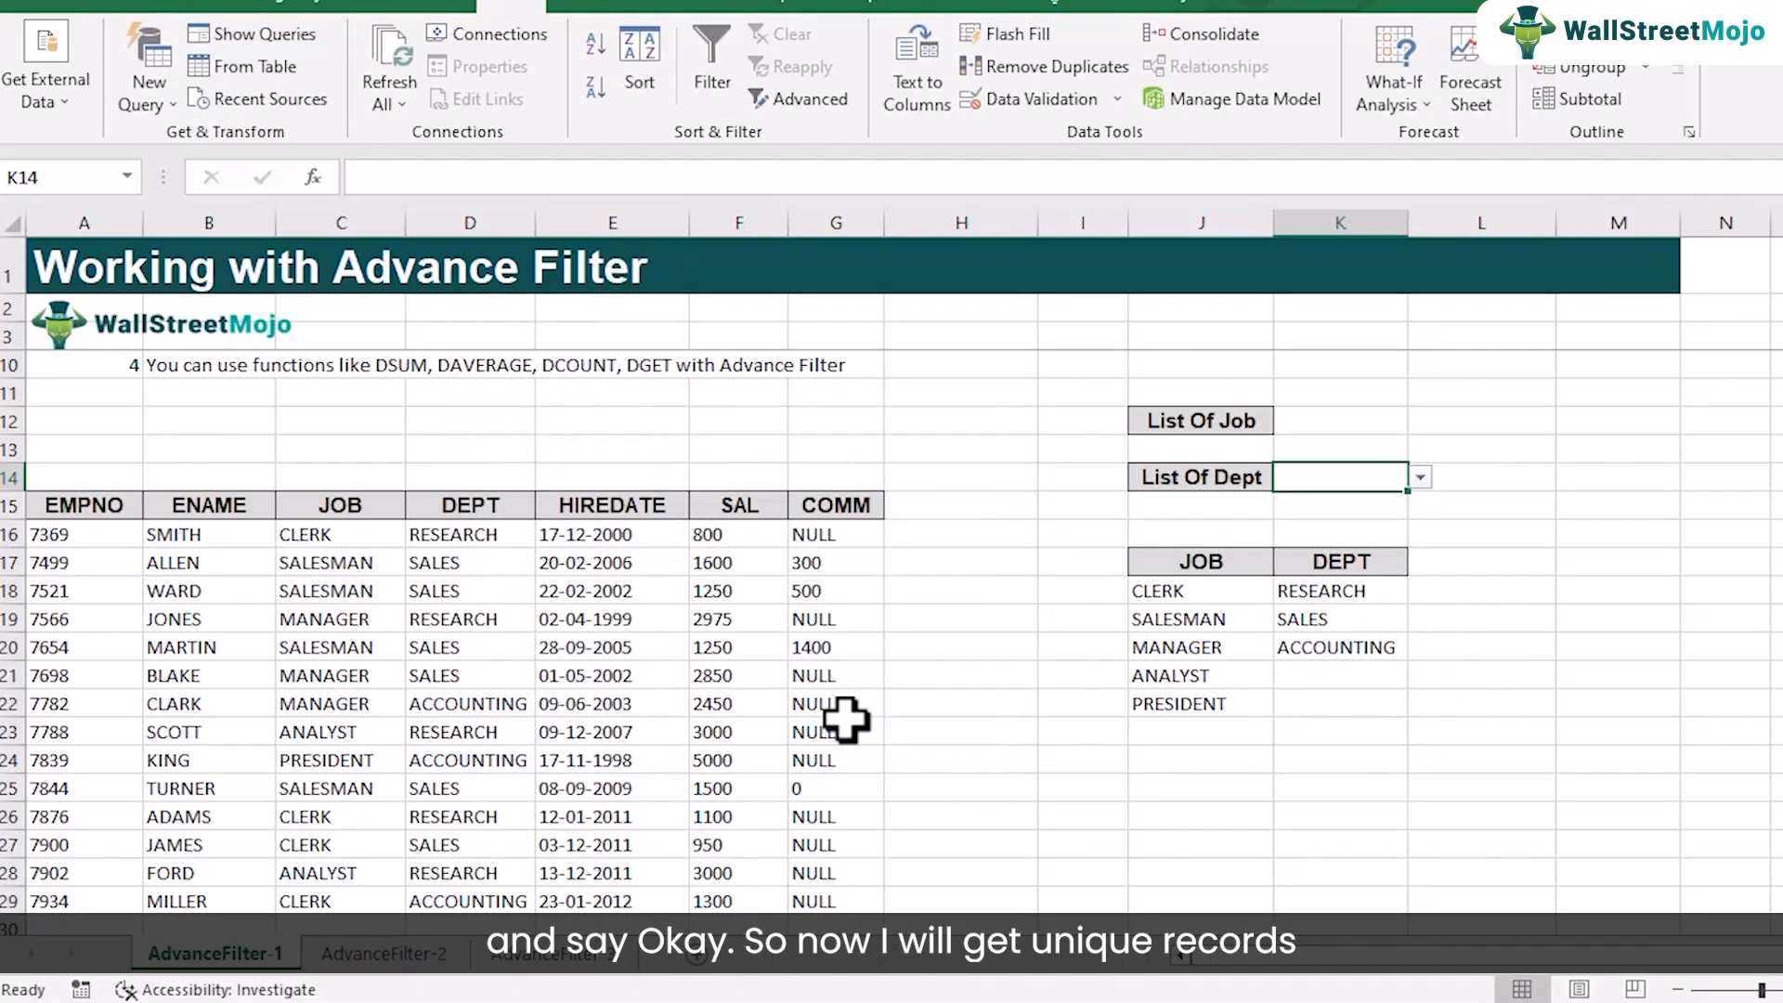
Step: Check the dropdown entries of the job cell K12 and the department cell K14 without choosing a value
click(1401, 420)
click(1420, 422)
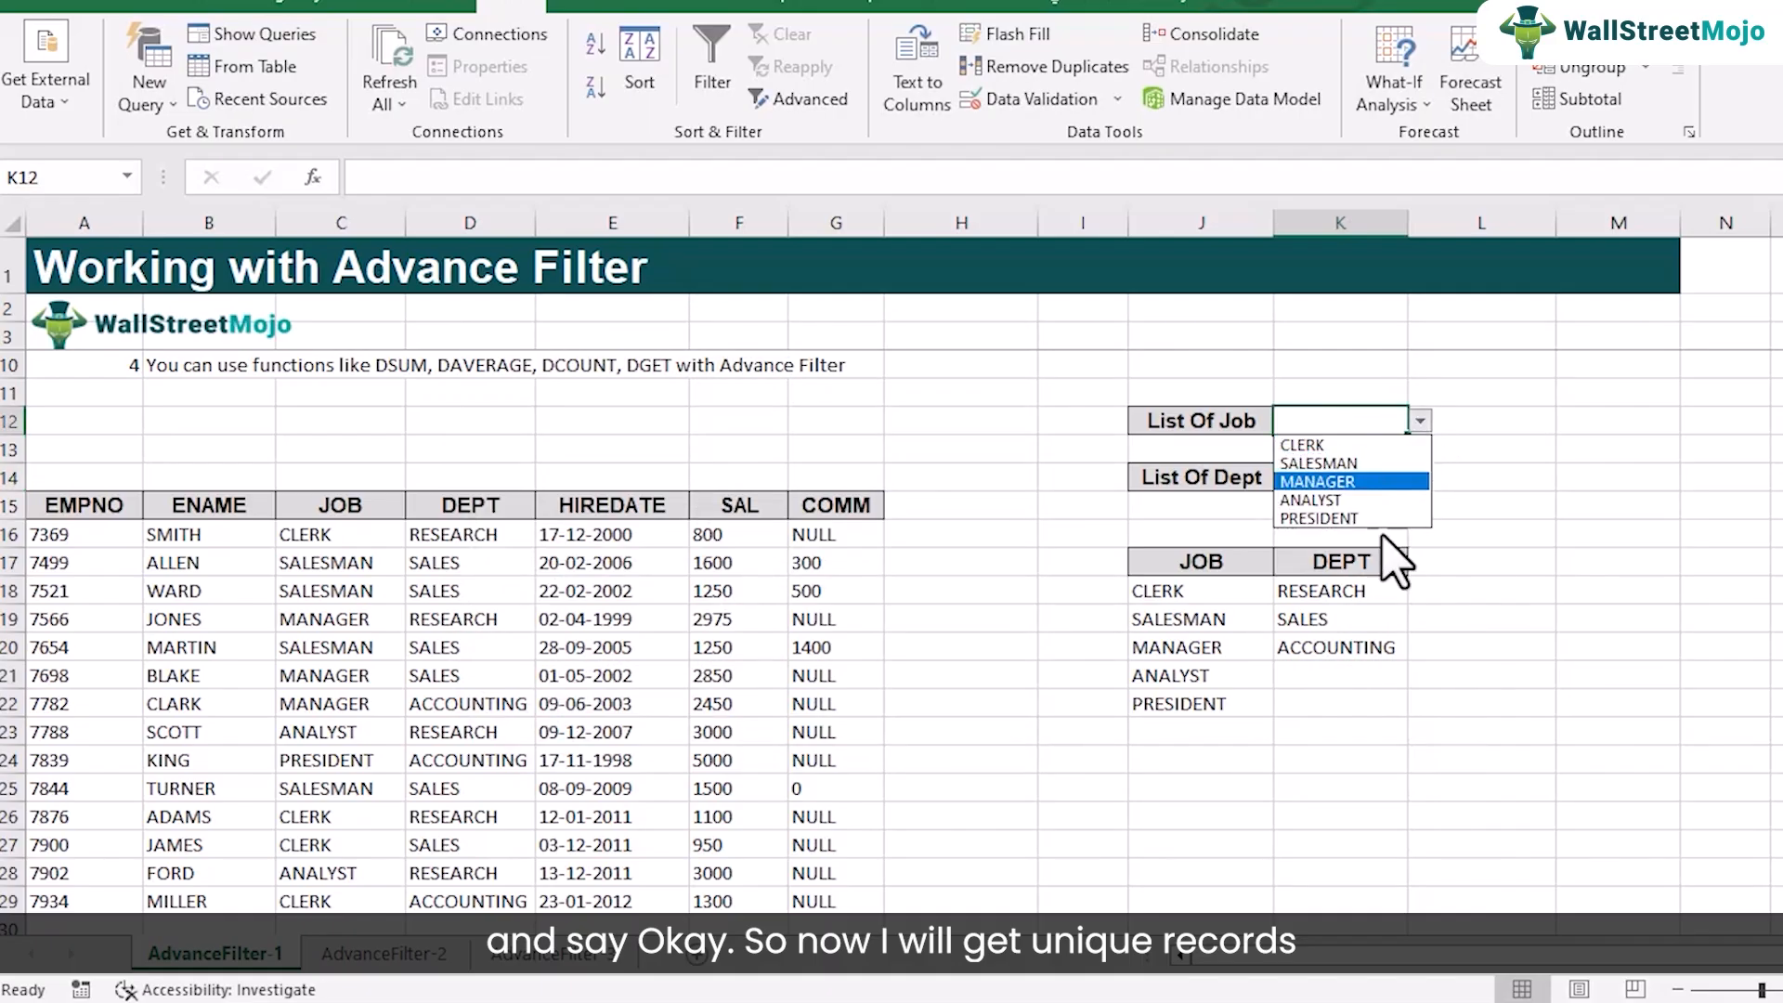
key(Escape)
click(1354, 478)
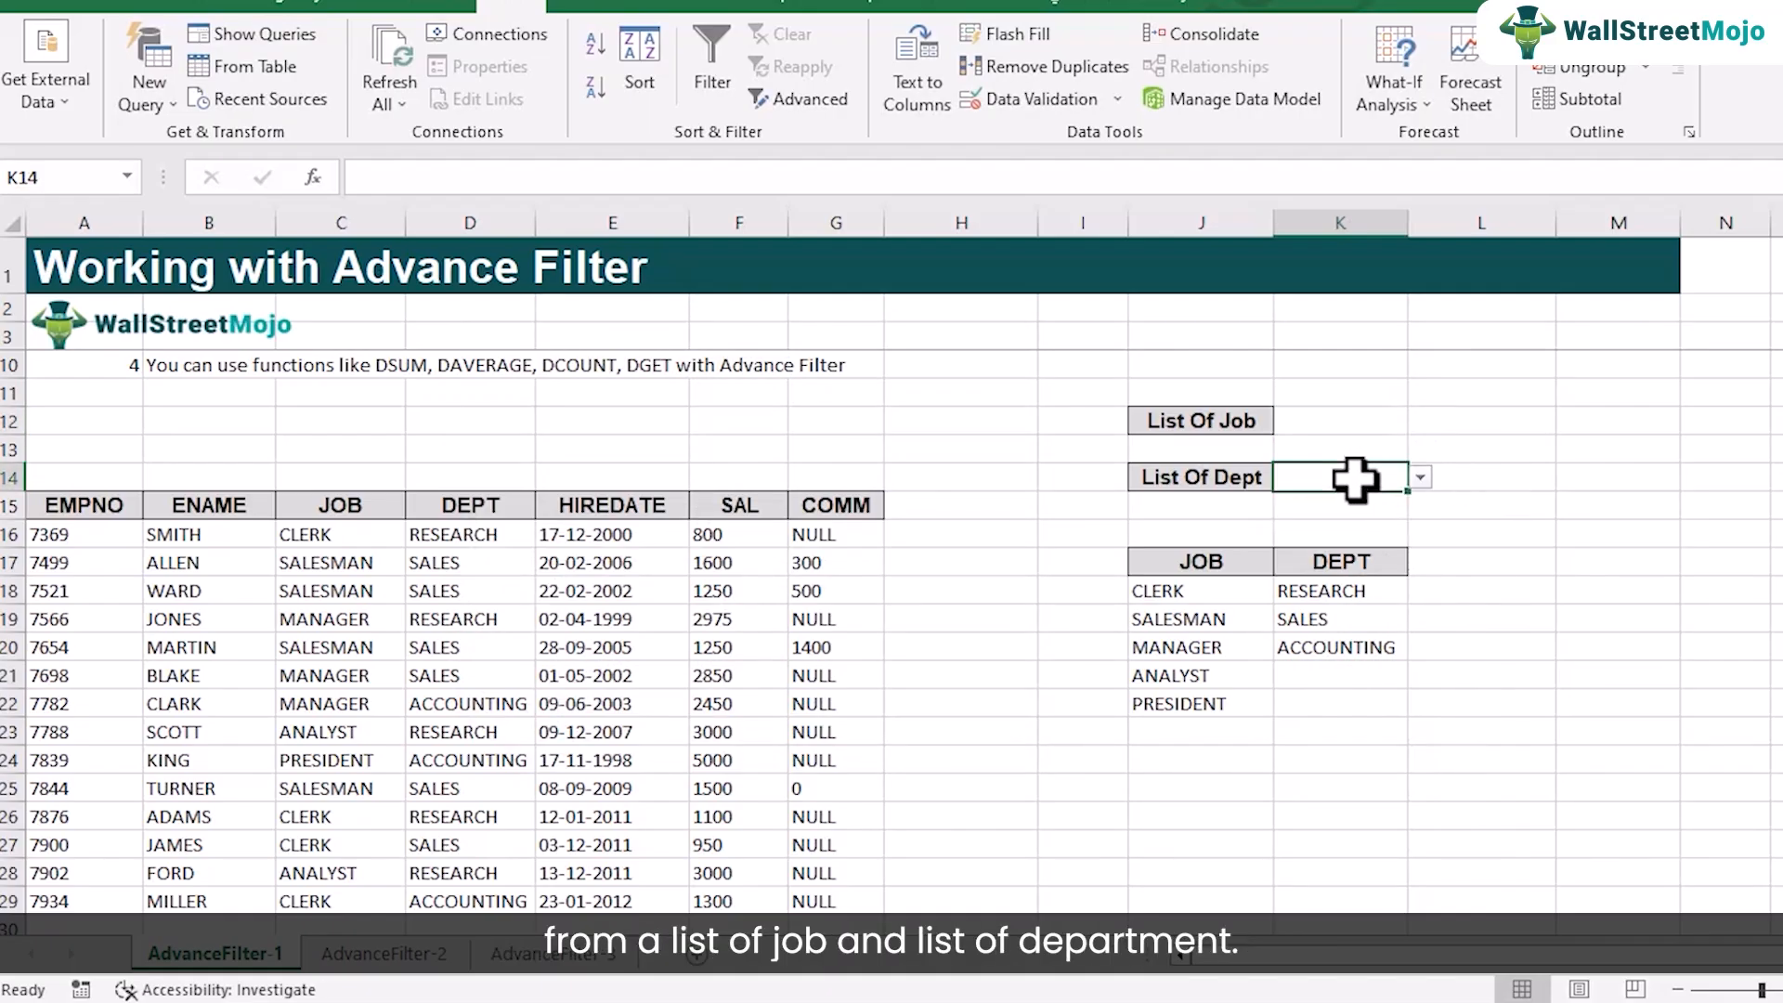
click(1420, 477)
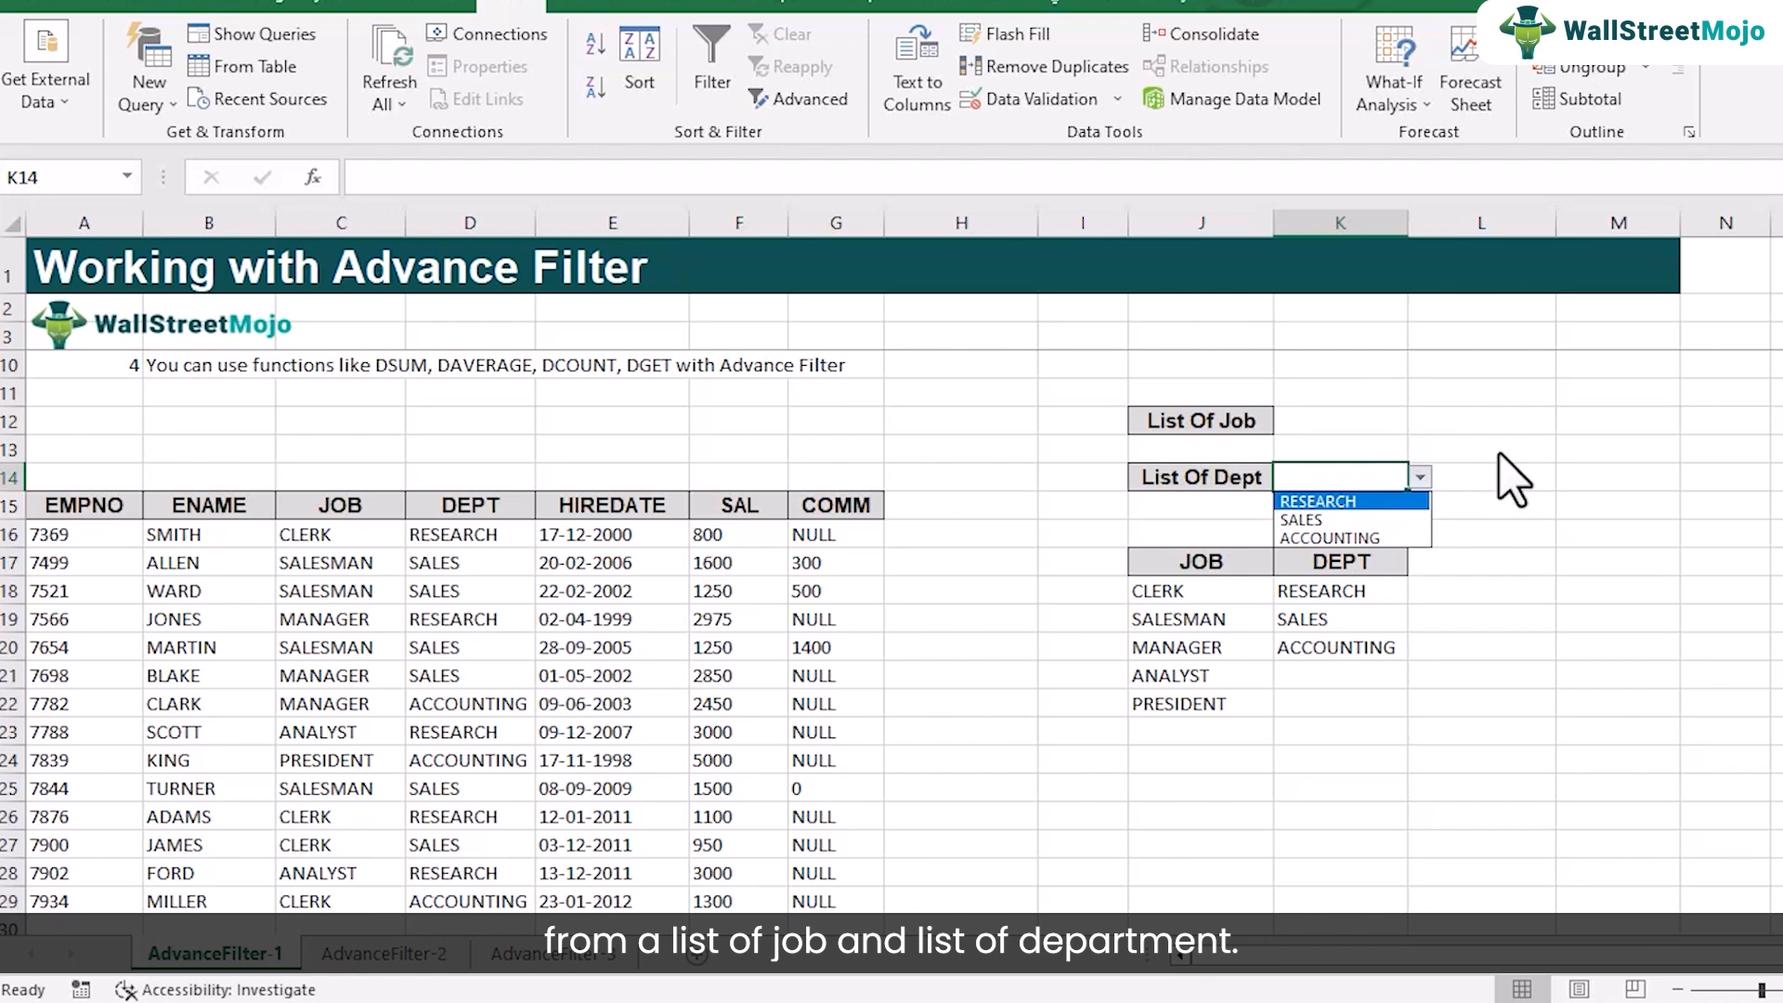
key(Escape)
click(568, 618)
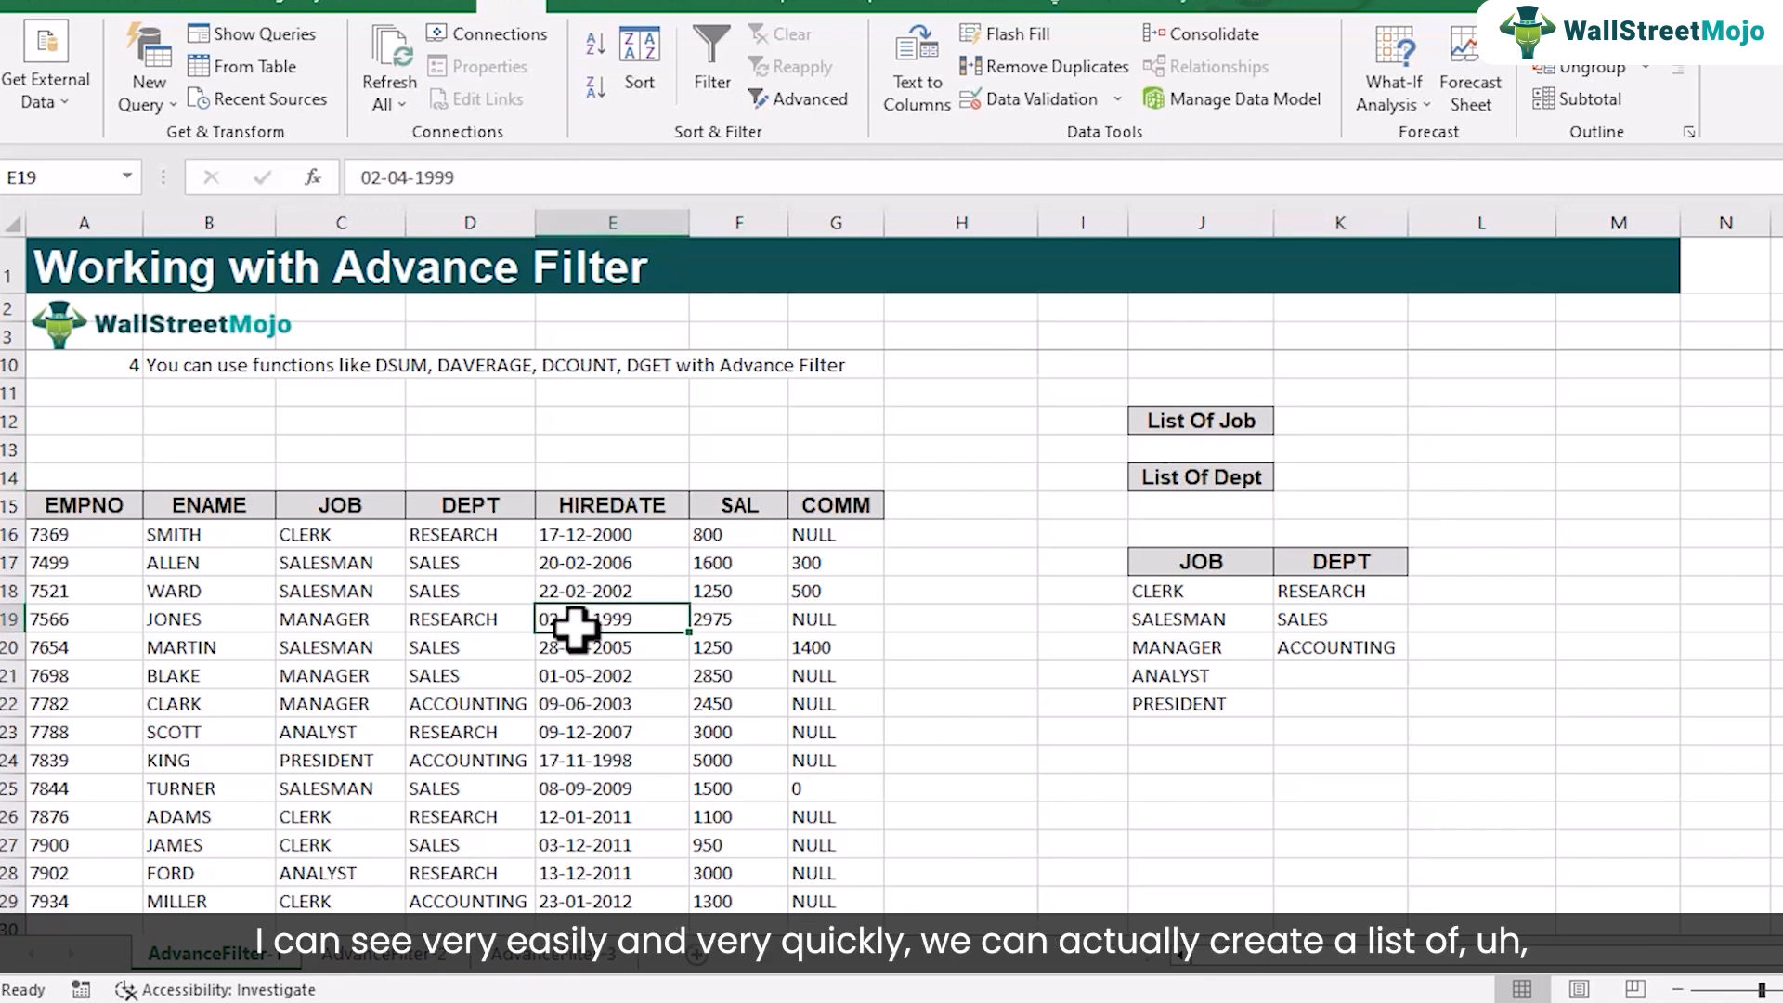